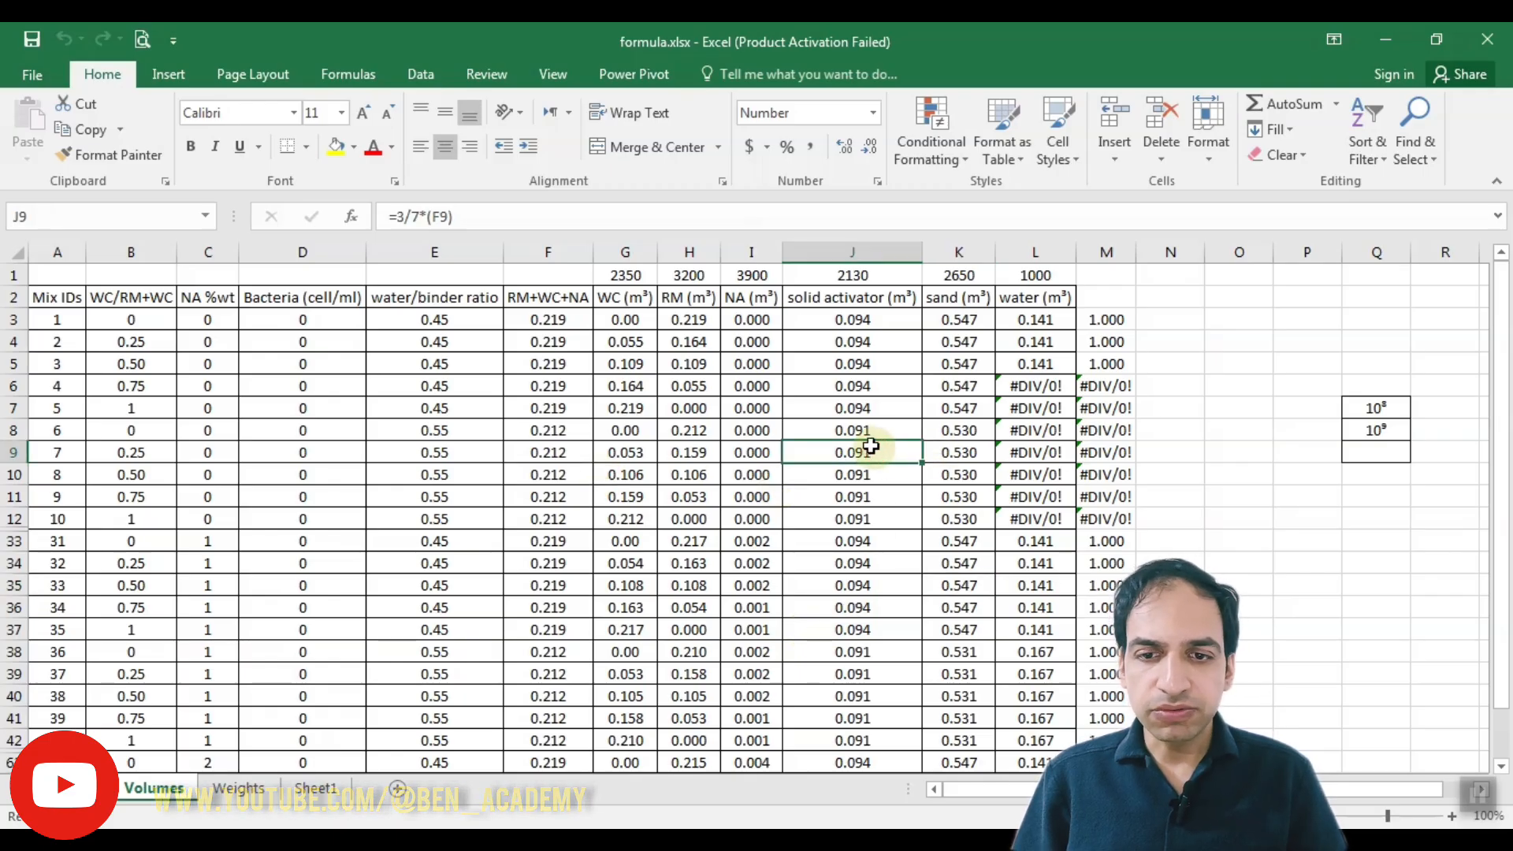
Step: Trace the precedents of the solid activator cell in row 9
{"action": "left_click", "coordinate": [757, 452]}
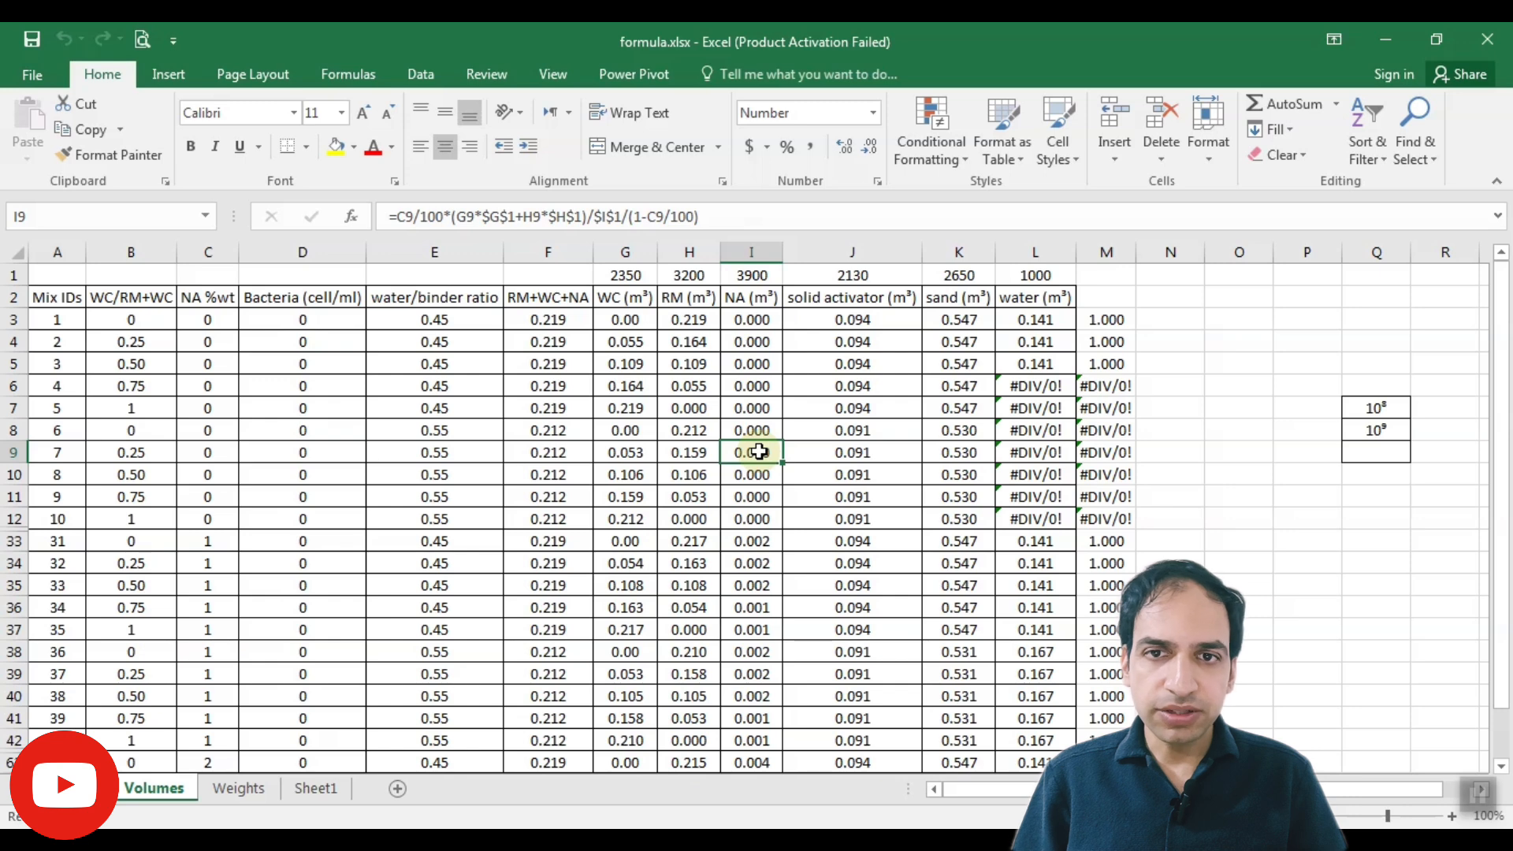
{"action": "left_click", "coordinate": [813, 451]}
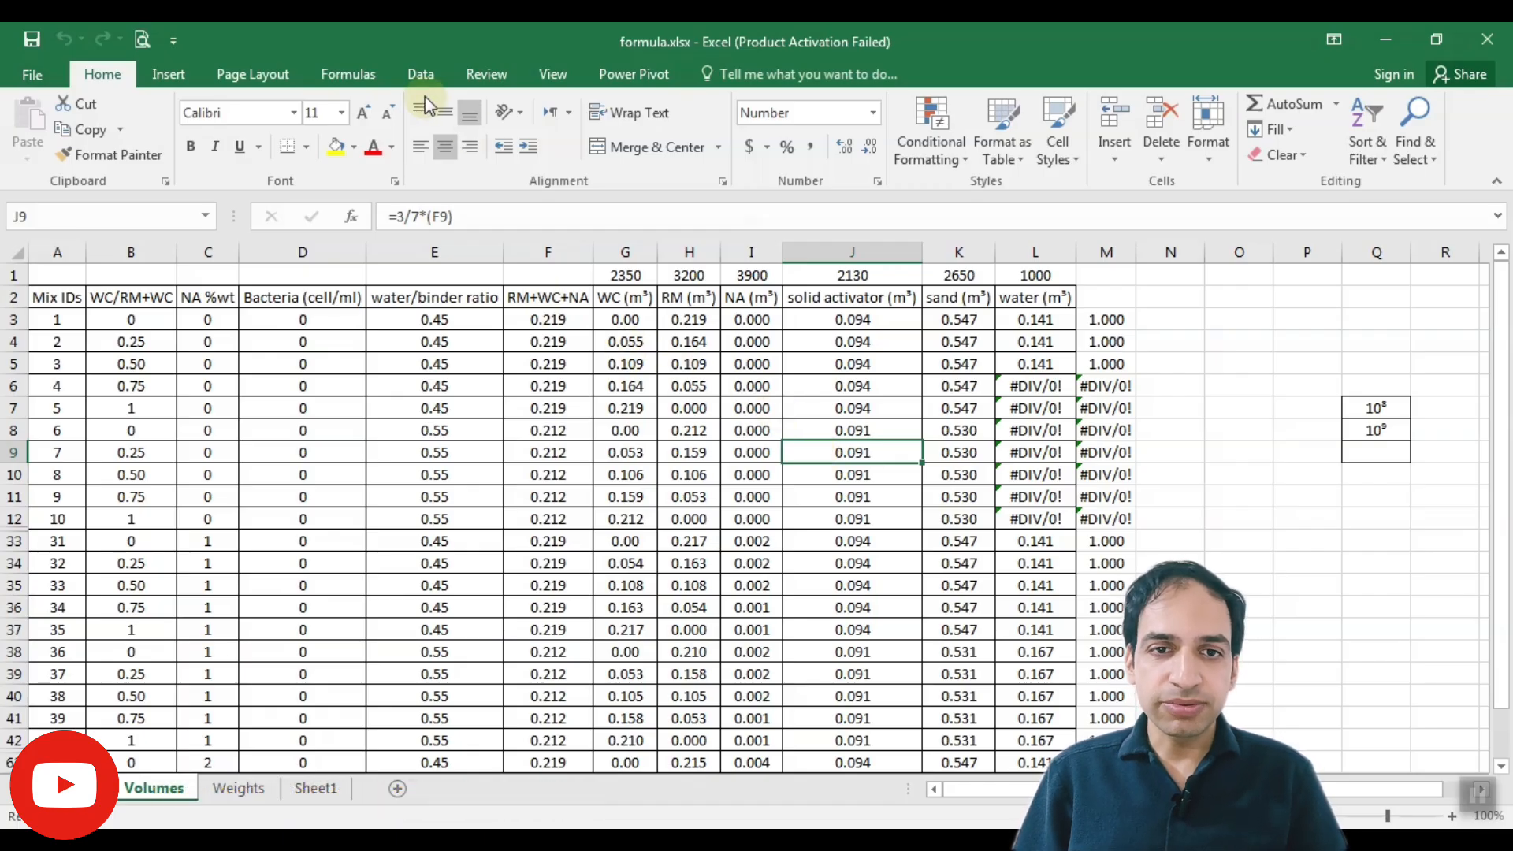
{"action": "left_click", "coordinate": [357, 64]}
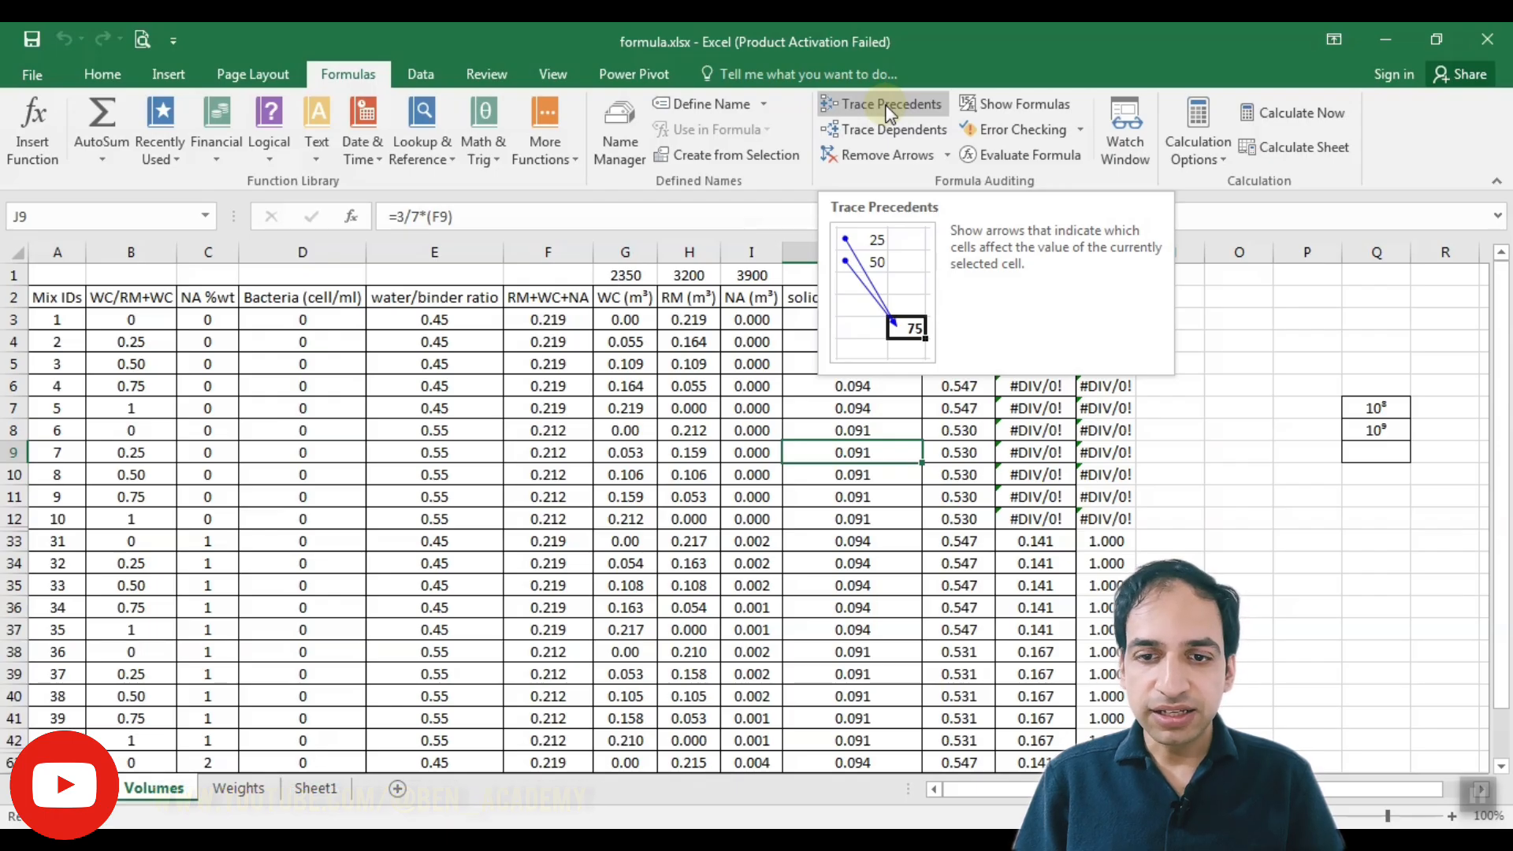
{"action": "left_click", "coordinate": [886, 108]}
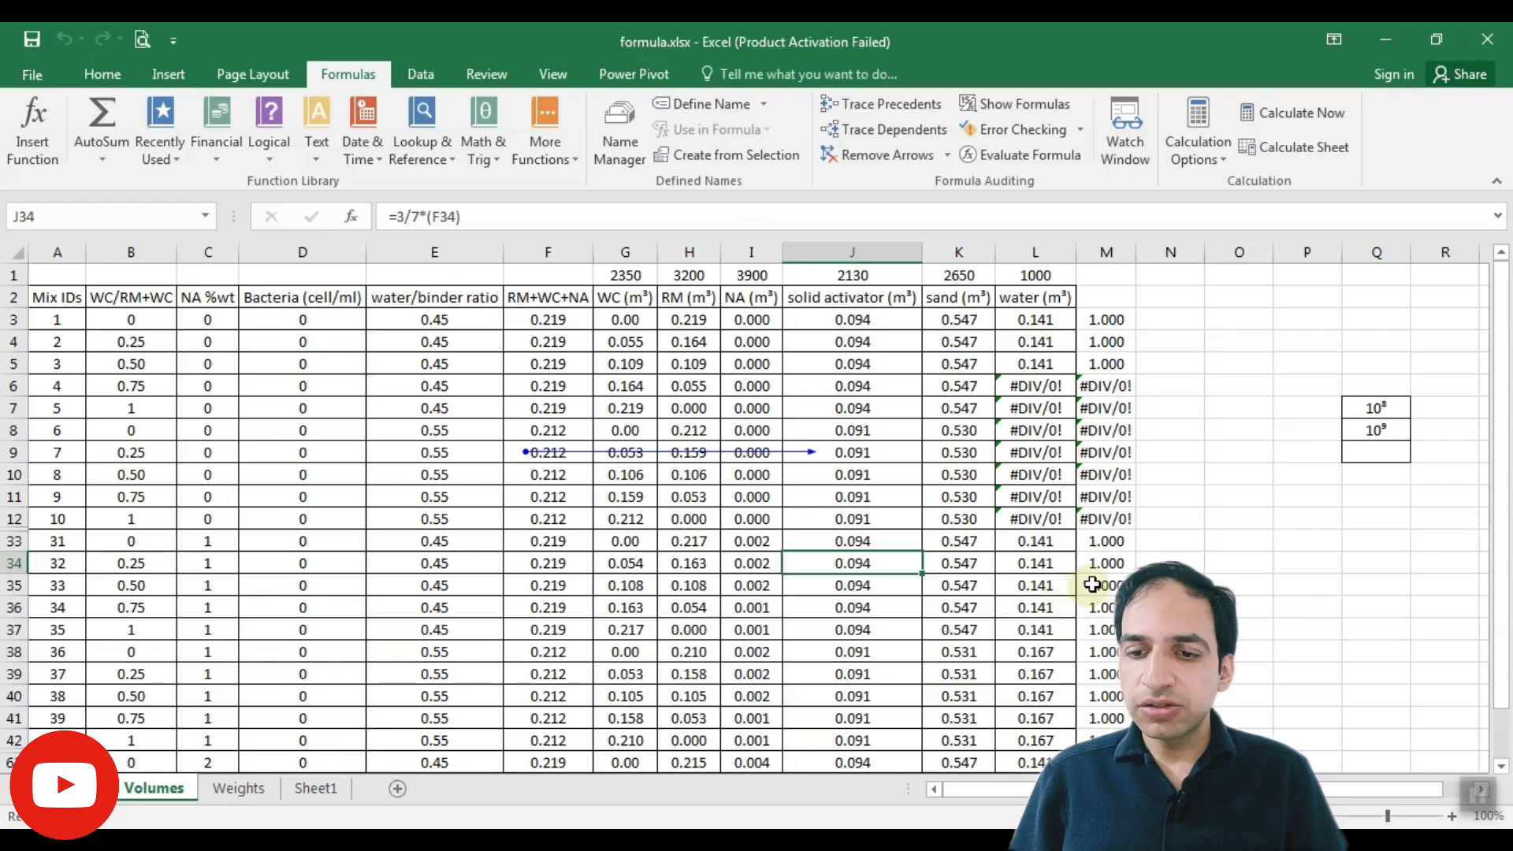
Step: Trace the precedents of the row-35 total, then select water cells below it and trace their precedents
{"action": "left_click", "coordinate": [1099, 583]}
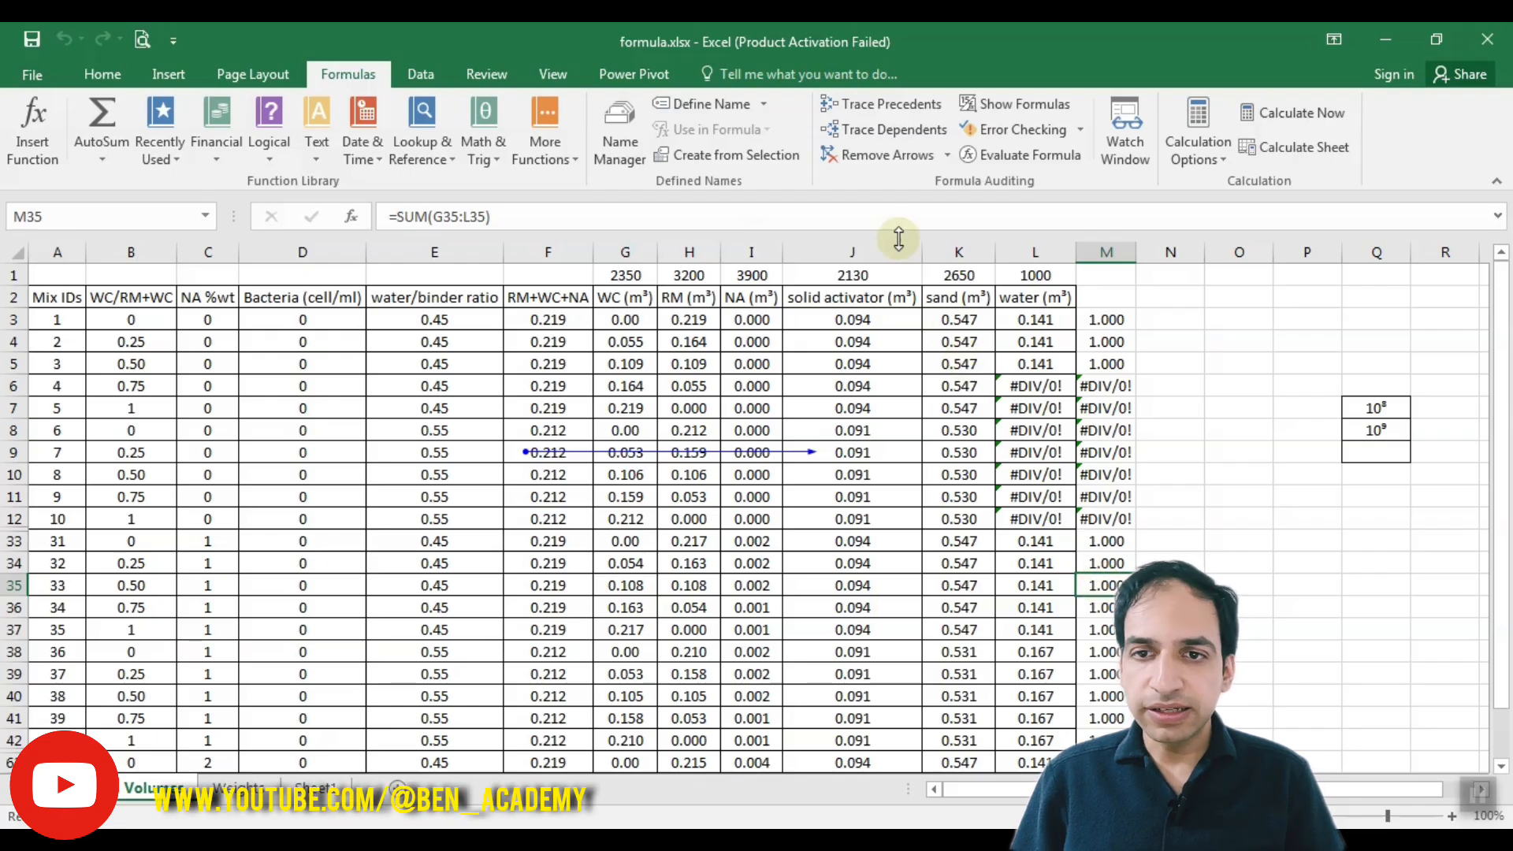
{"action": "left_click", "coordinate": [881, 103]}
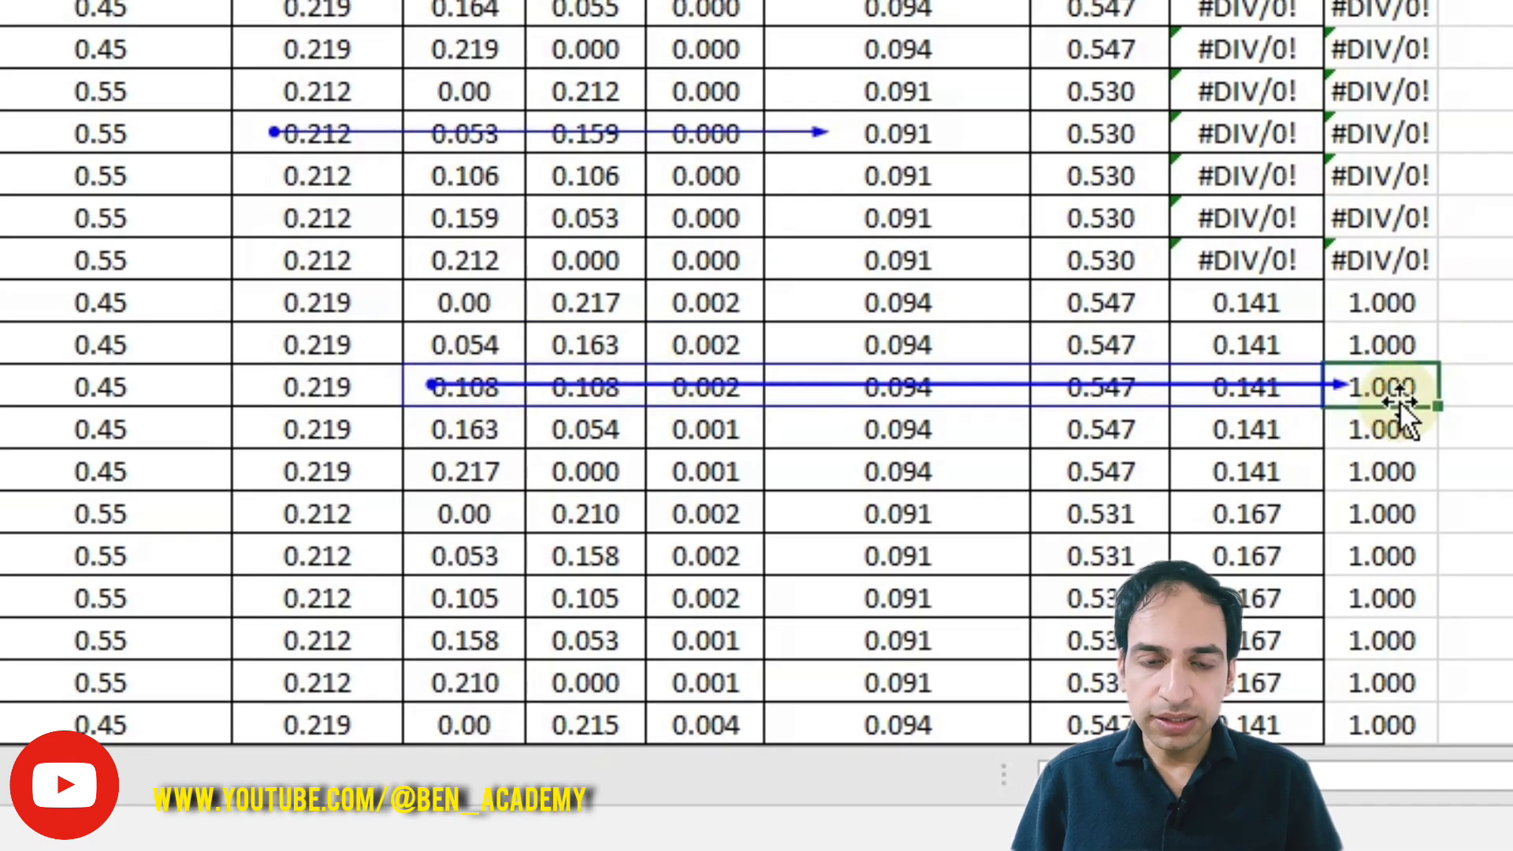
{"action": "left_click", "coordinate": [1228, 429]}
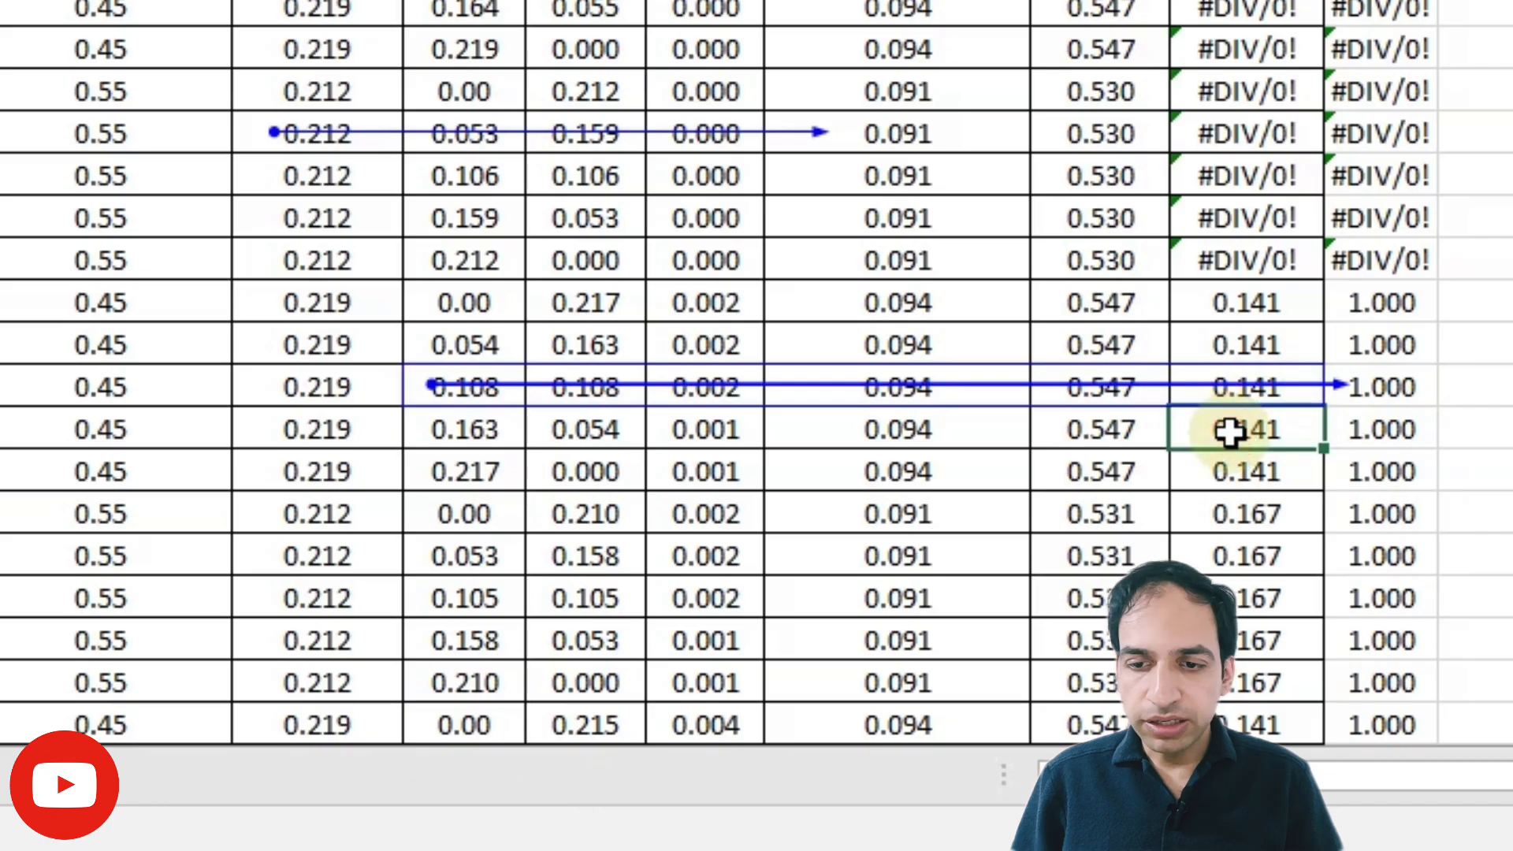
{"action": "left_click", "coordinate": [1239, 514]}
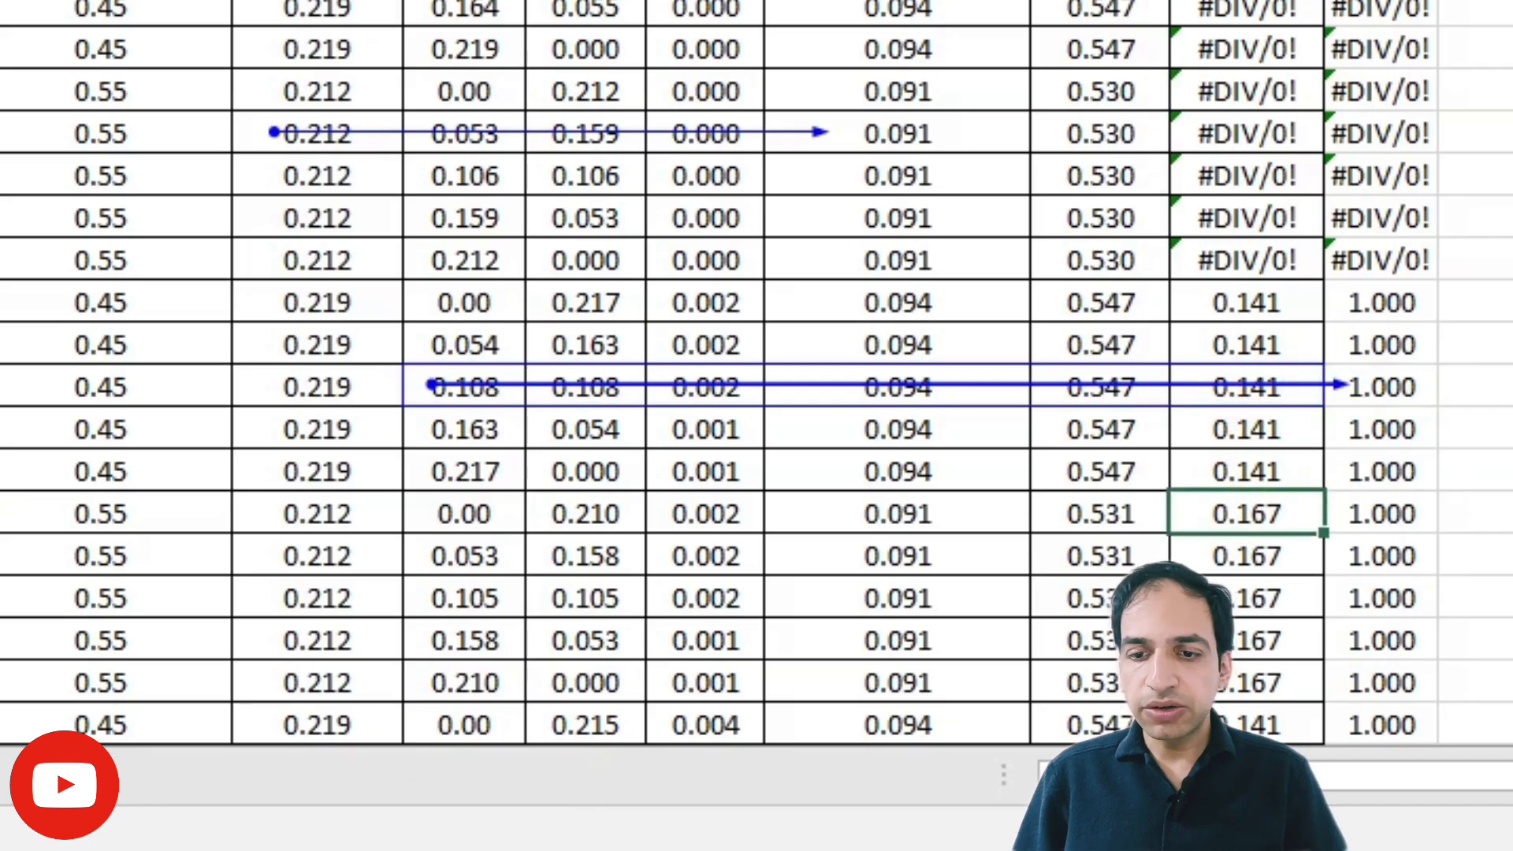
{"action": "key", "text": "alt+m"}
{"action": "key", "text": "p"}
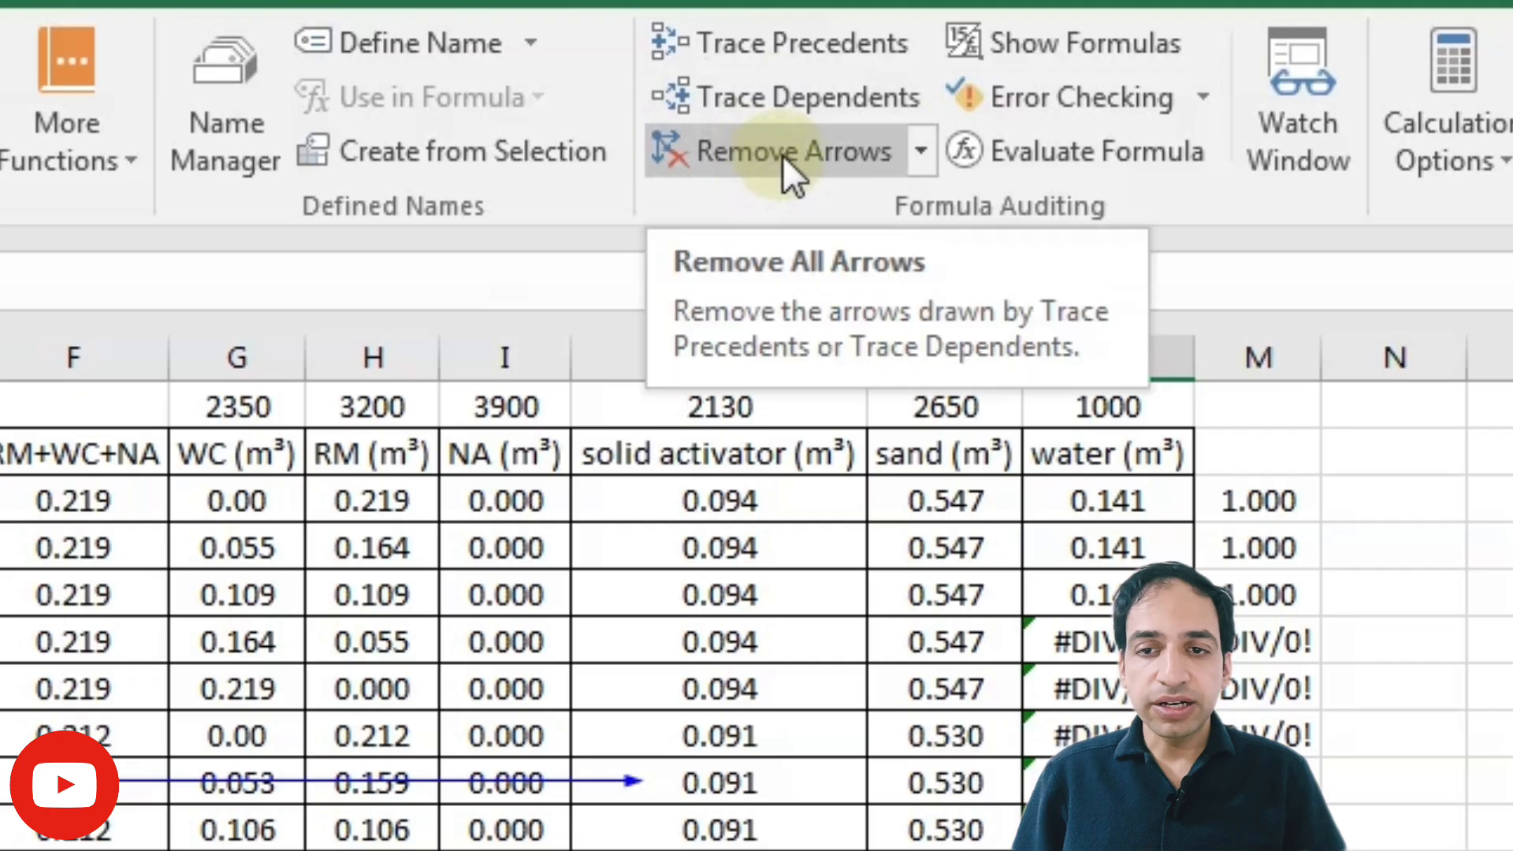
Step: Remove only the precedent arrows
{"action": "left_click", "coordinate": [919, 148]}
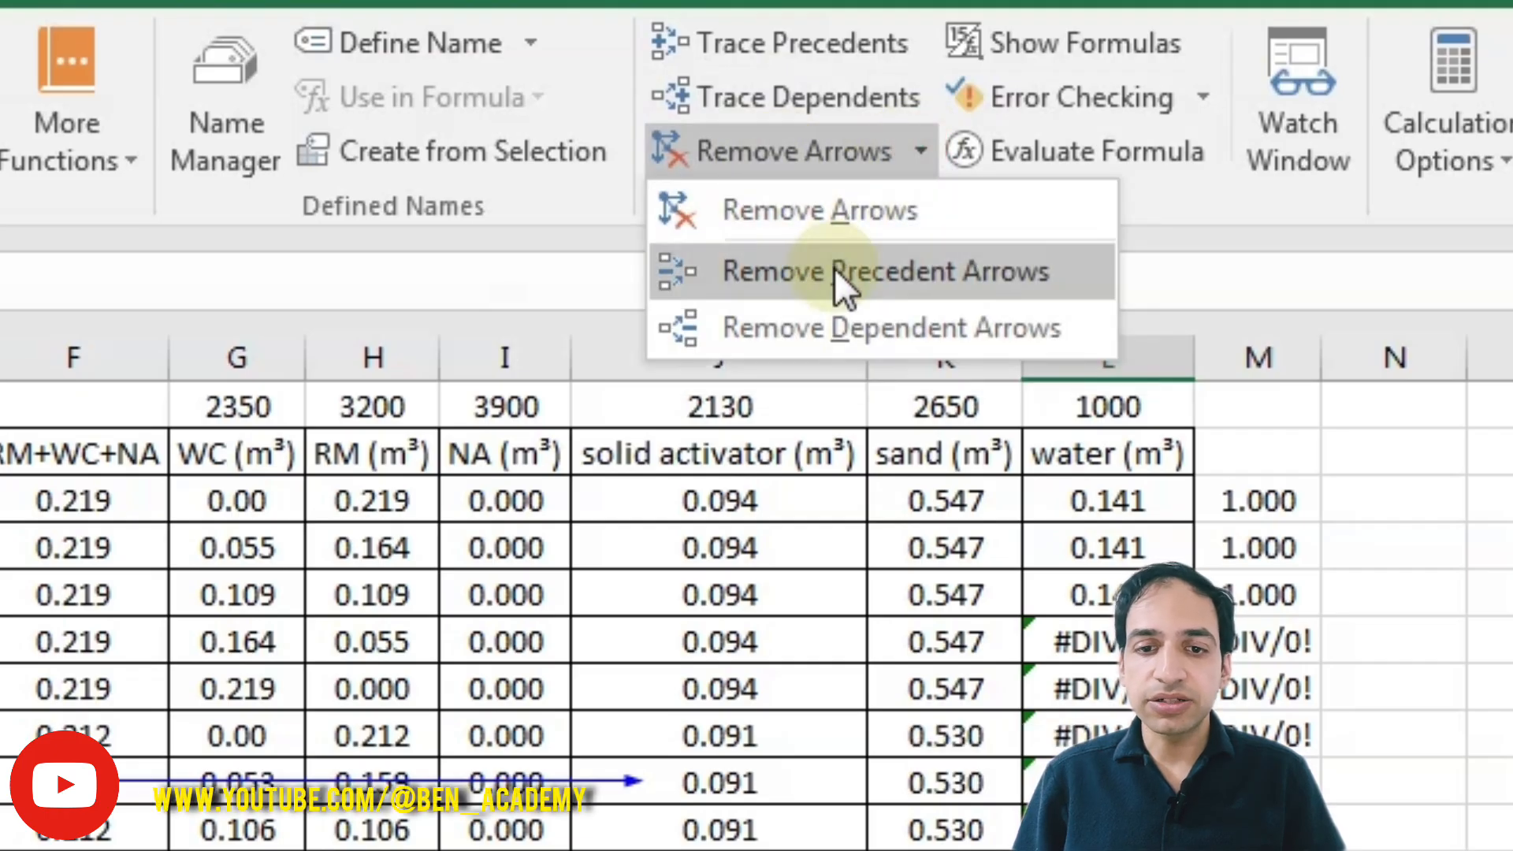
{"action": "left_click", "coordinate": [833, 267]}
Step: Trace the dependents of the RM+WC+NA cell F12
{"action": "left_click", "coordinate": [811, 156]}
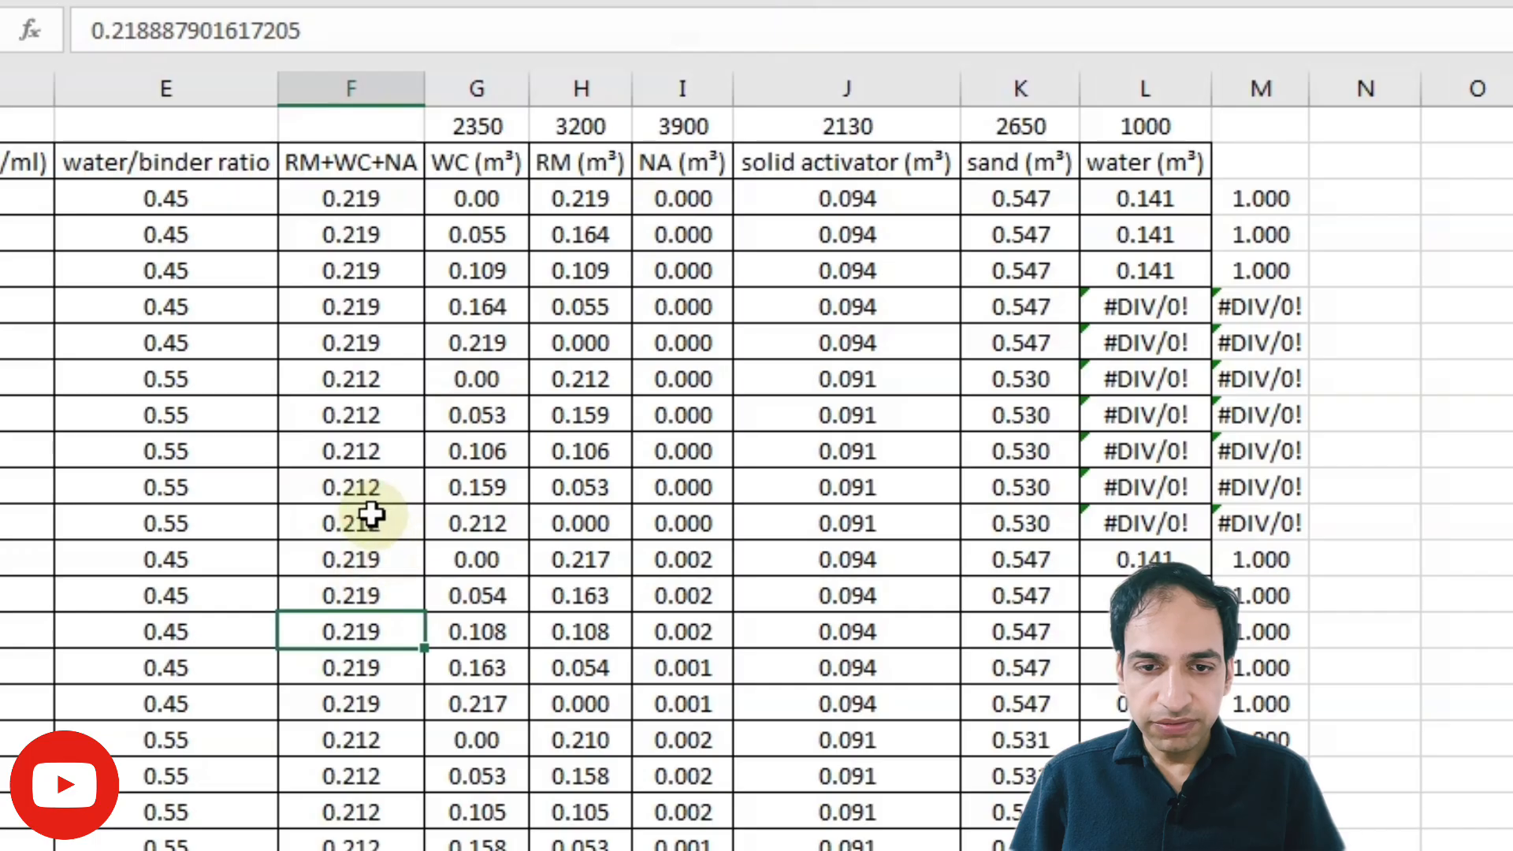
{"action": "left_click", "coordinate": [365, 520]}
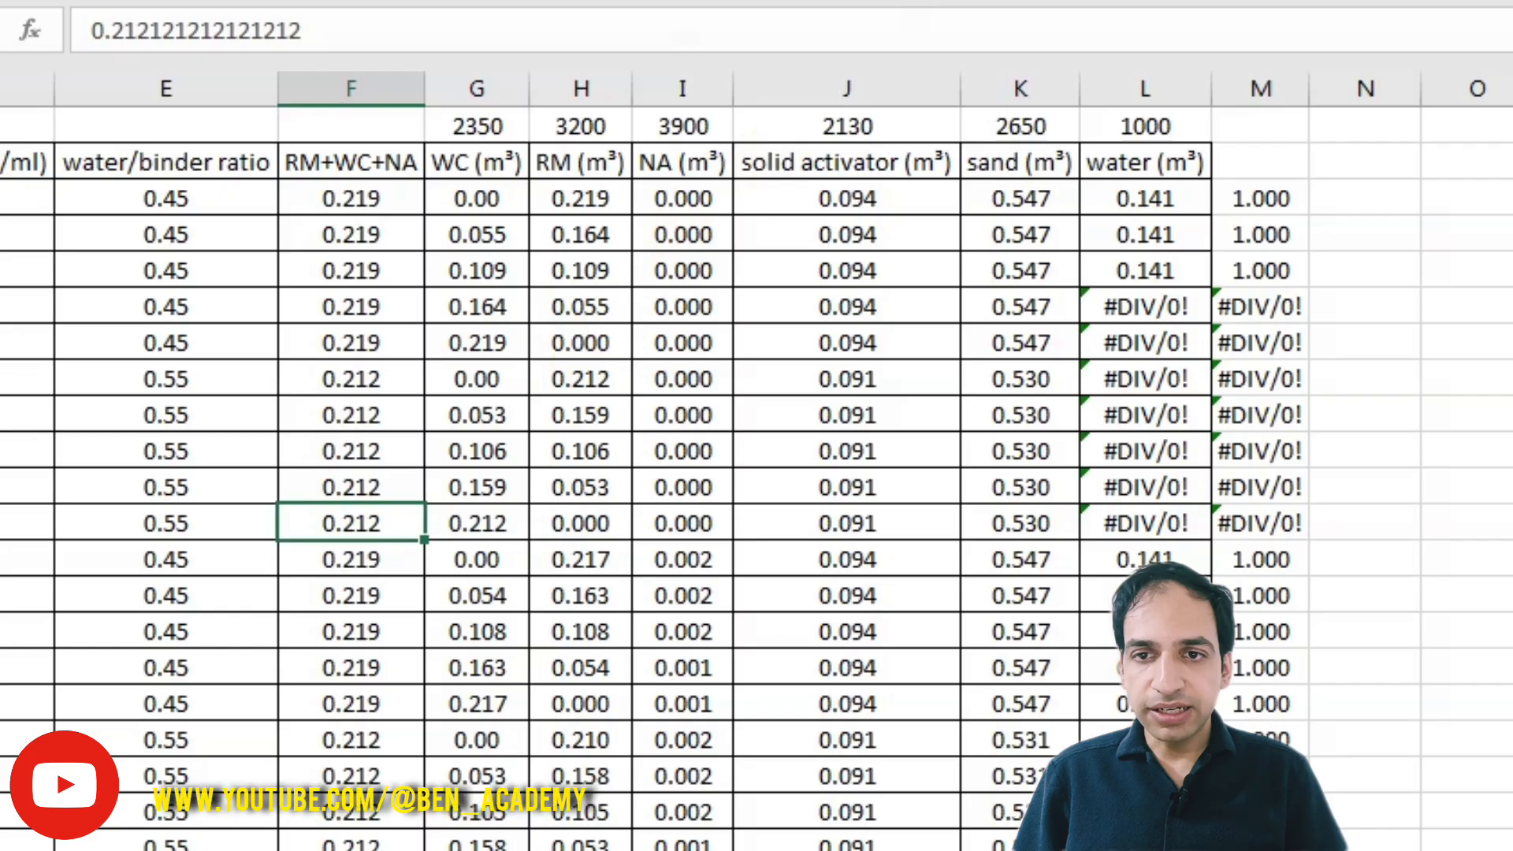
{"action": "left_click", "coordinate": [871, 2]}
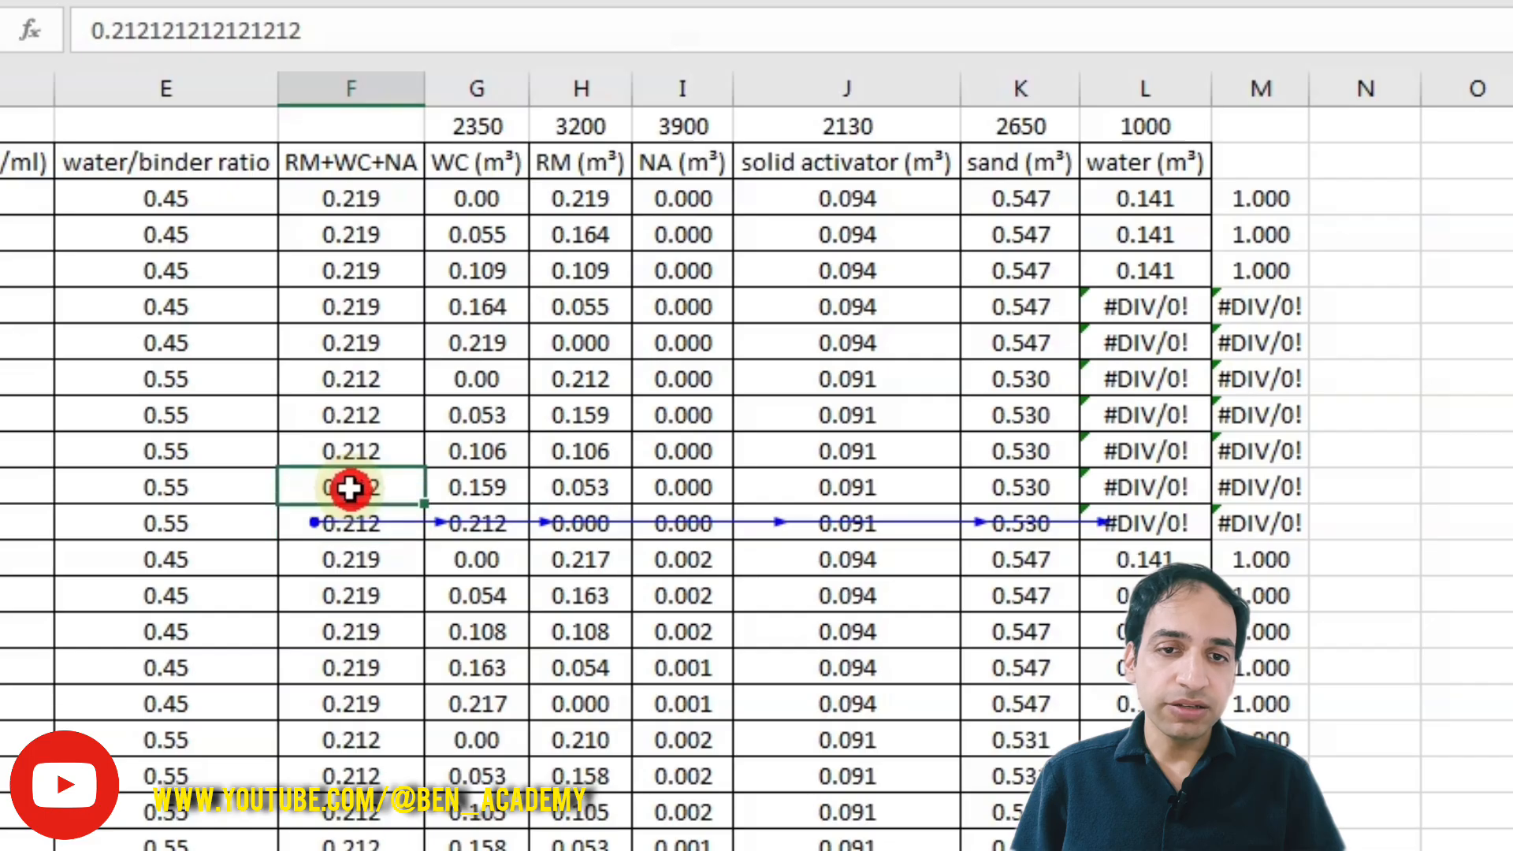
Step: Inspect the WC formula in row 11 in the formula bar and confirm it without changes
{"action": "left_click", "coordinate": [471, 483]}
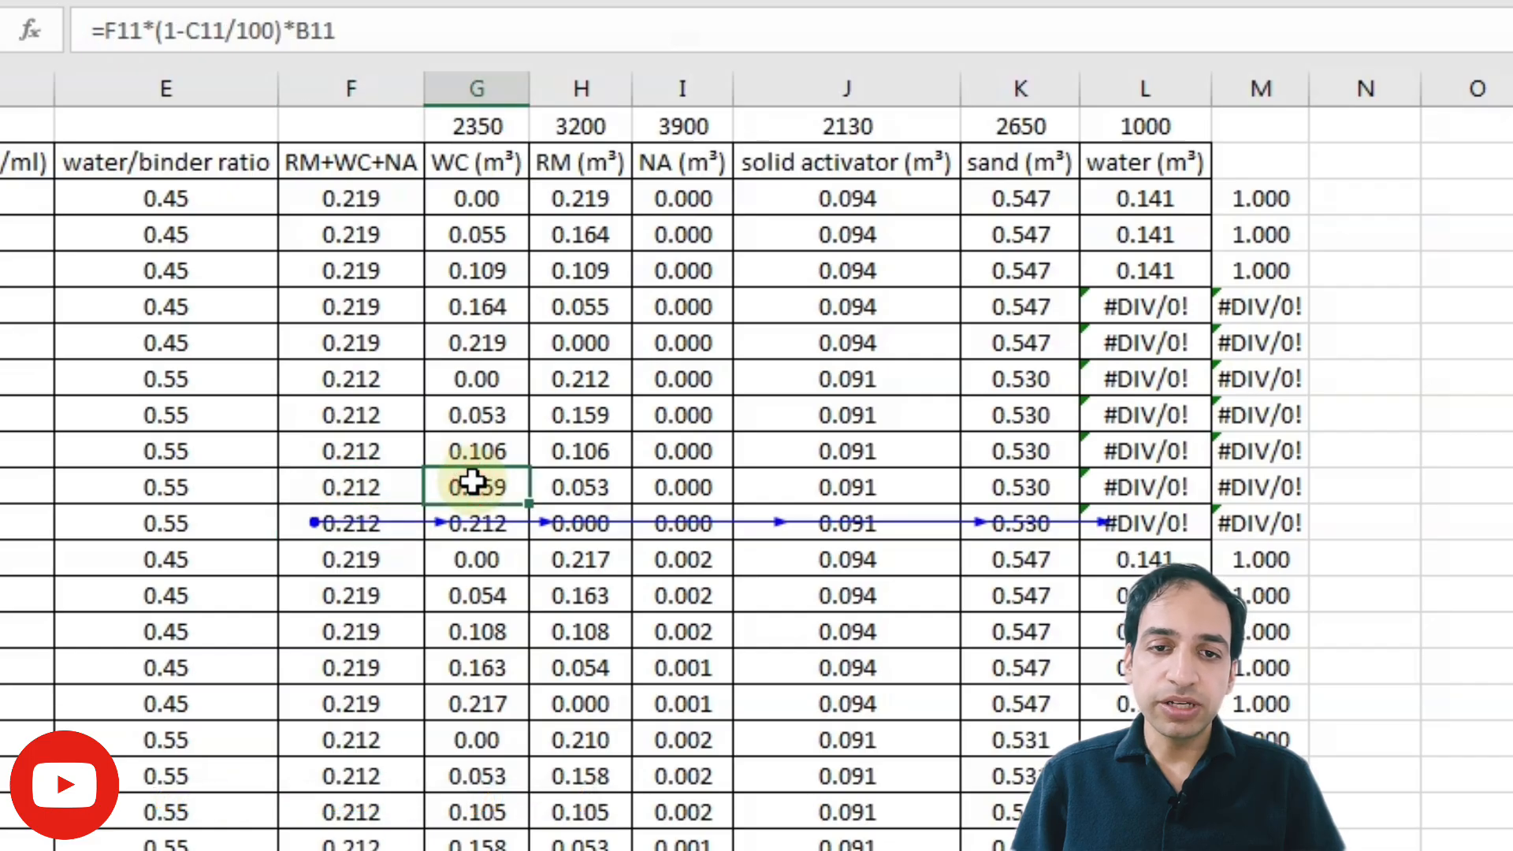
{"action": "left_click", "coordinate": [372, 30]}
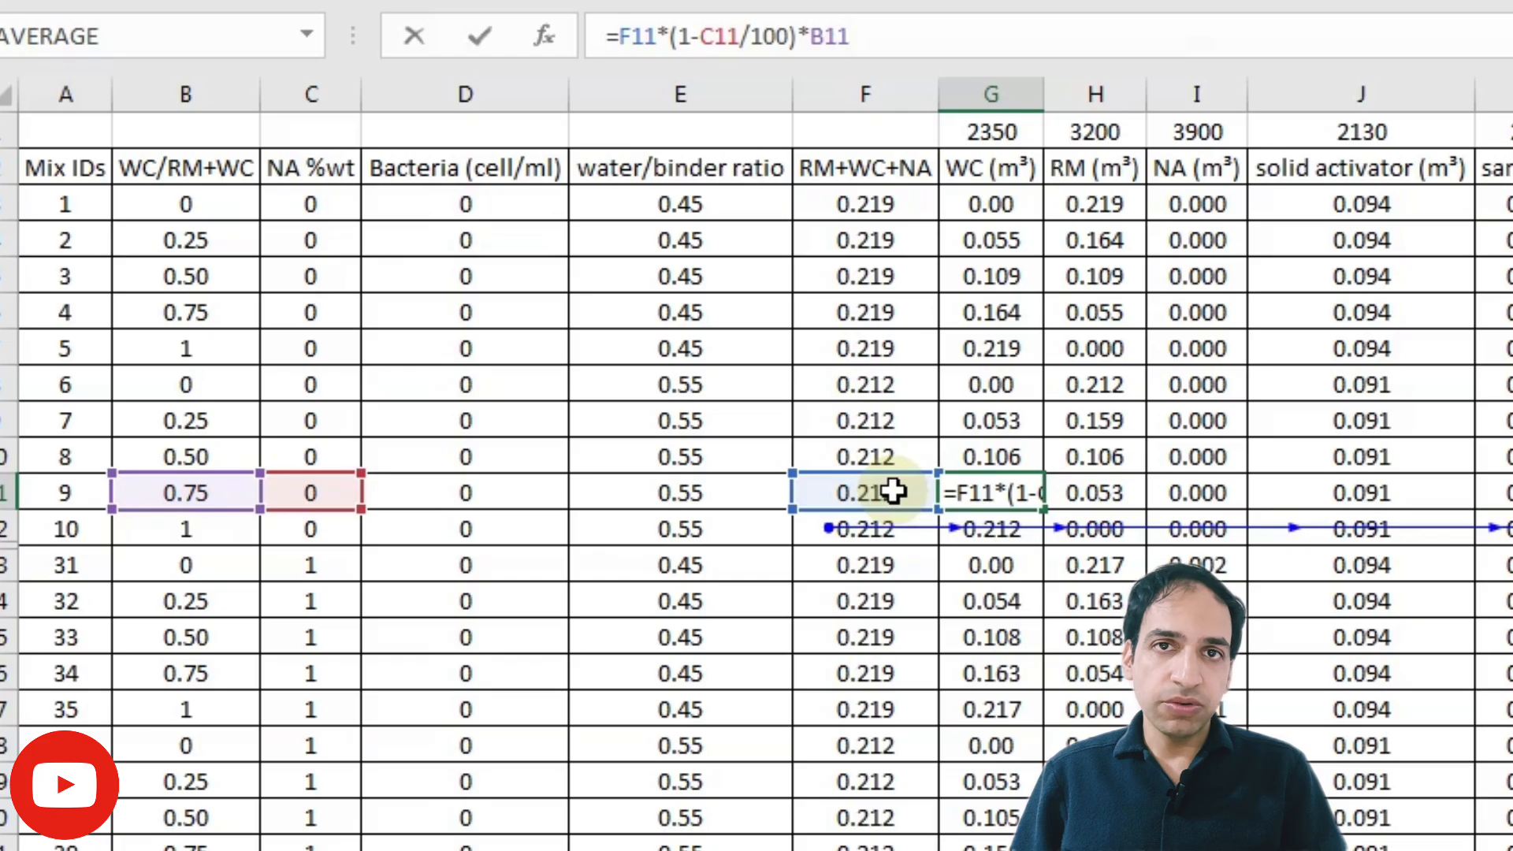
{"action": "key", "text": "ctrl+Return"}
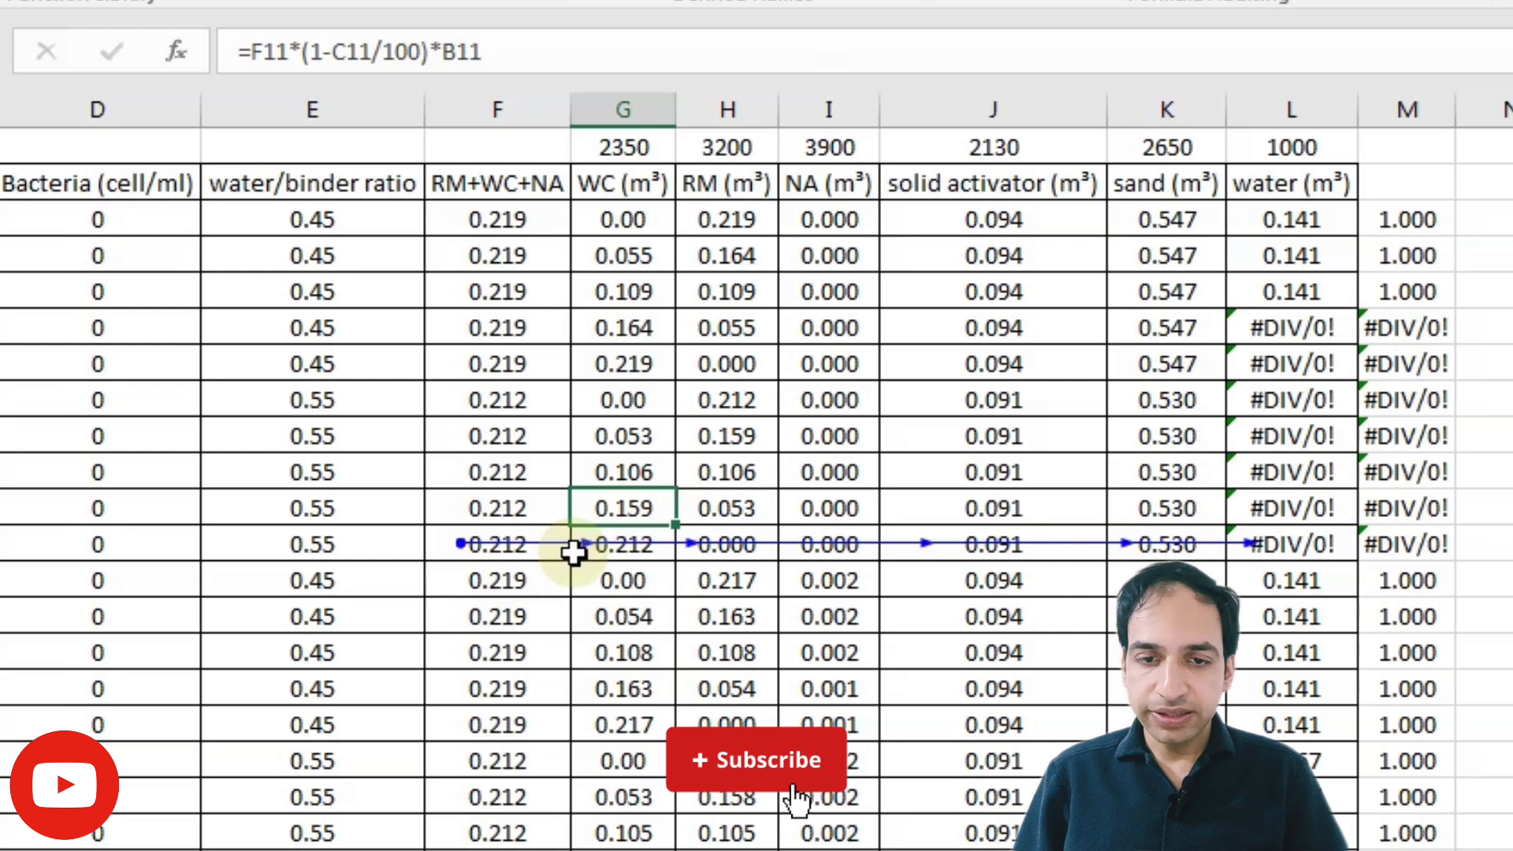
Step: Step through row 12's formulas from the WC column across to the water column
{"action": "left_click", "coordinate": [604, 551]}
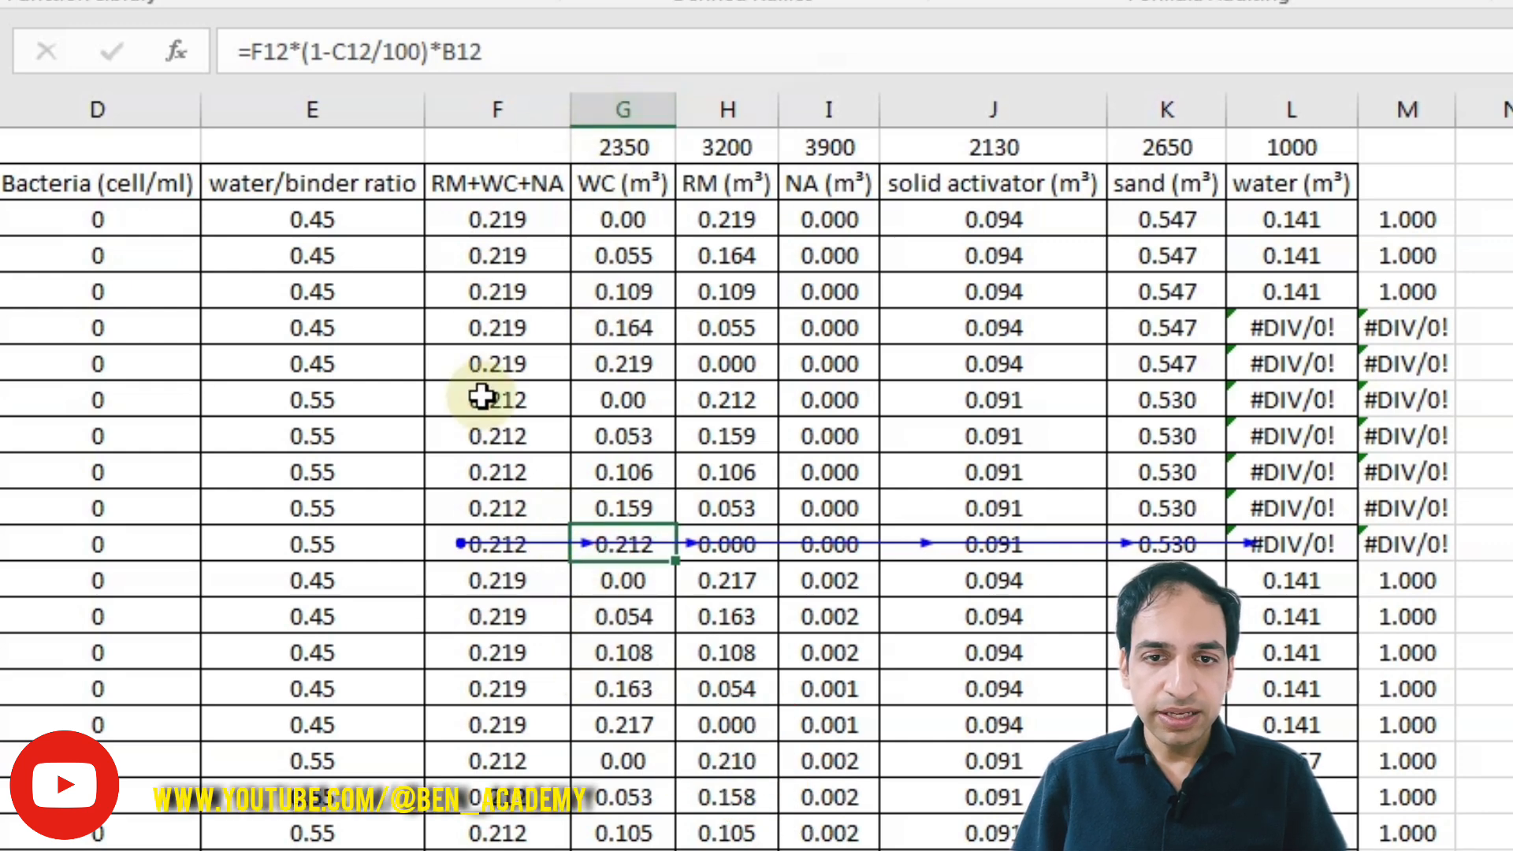
{"action": "key", "text": "Right"}
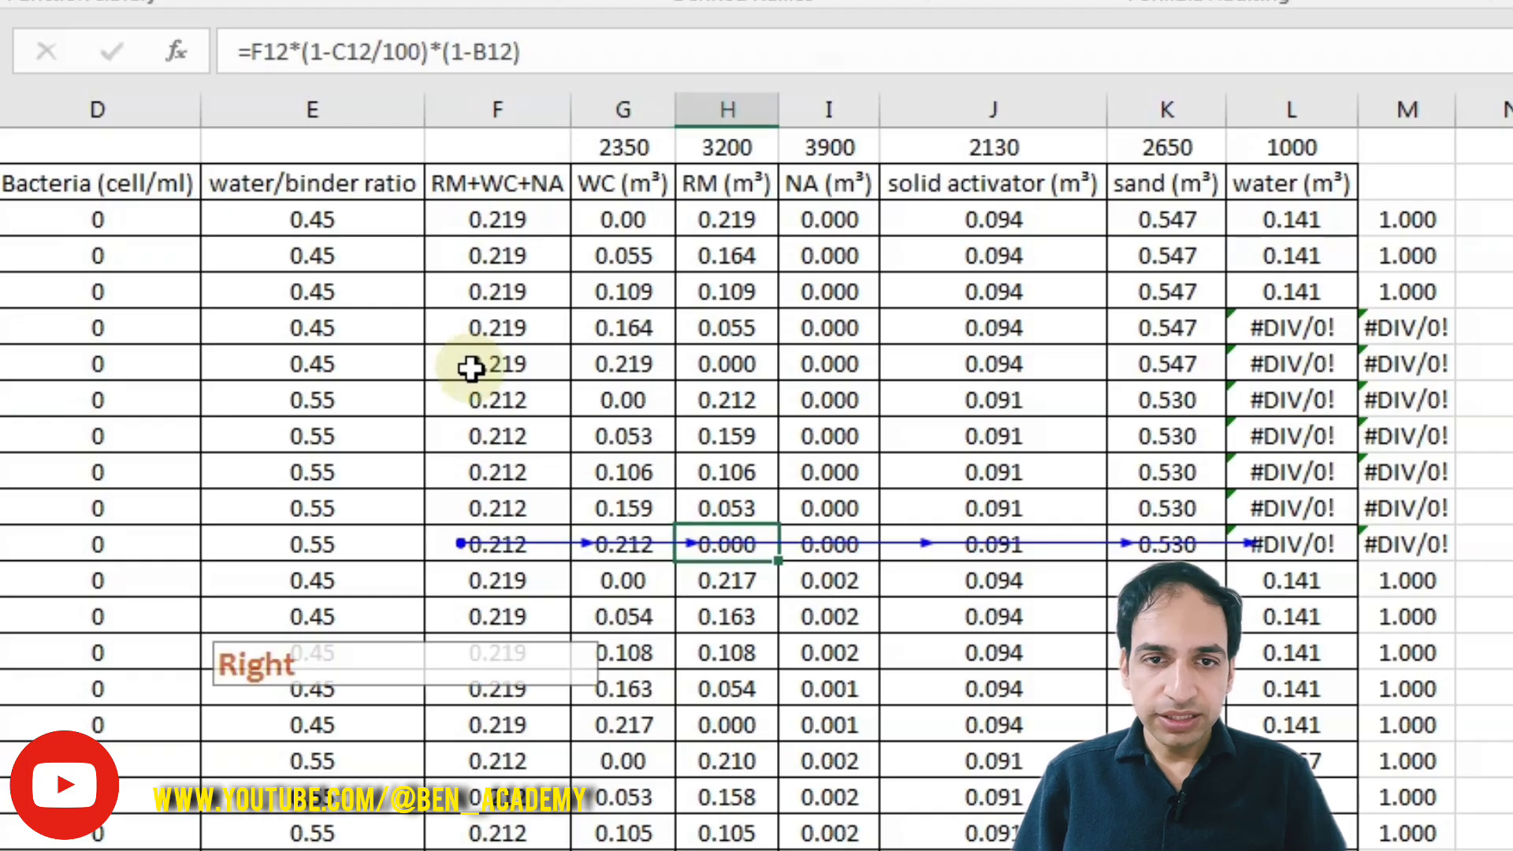
{"action": "key", "text": "Right"}
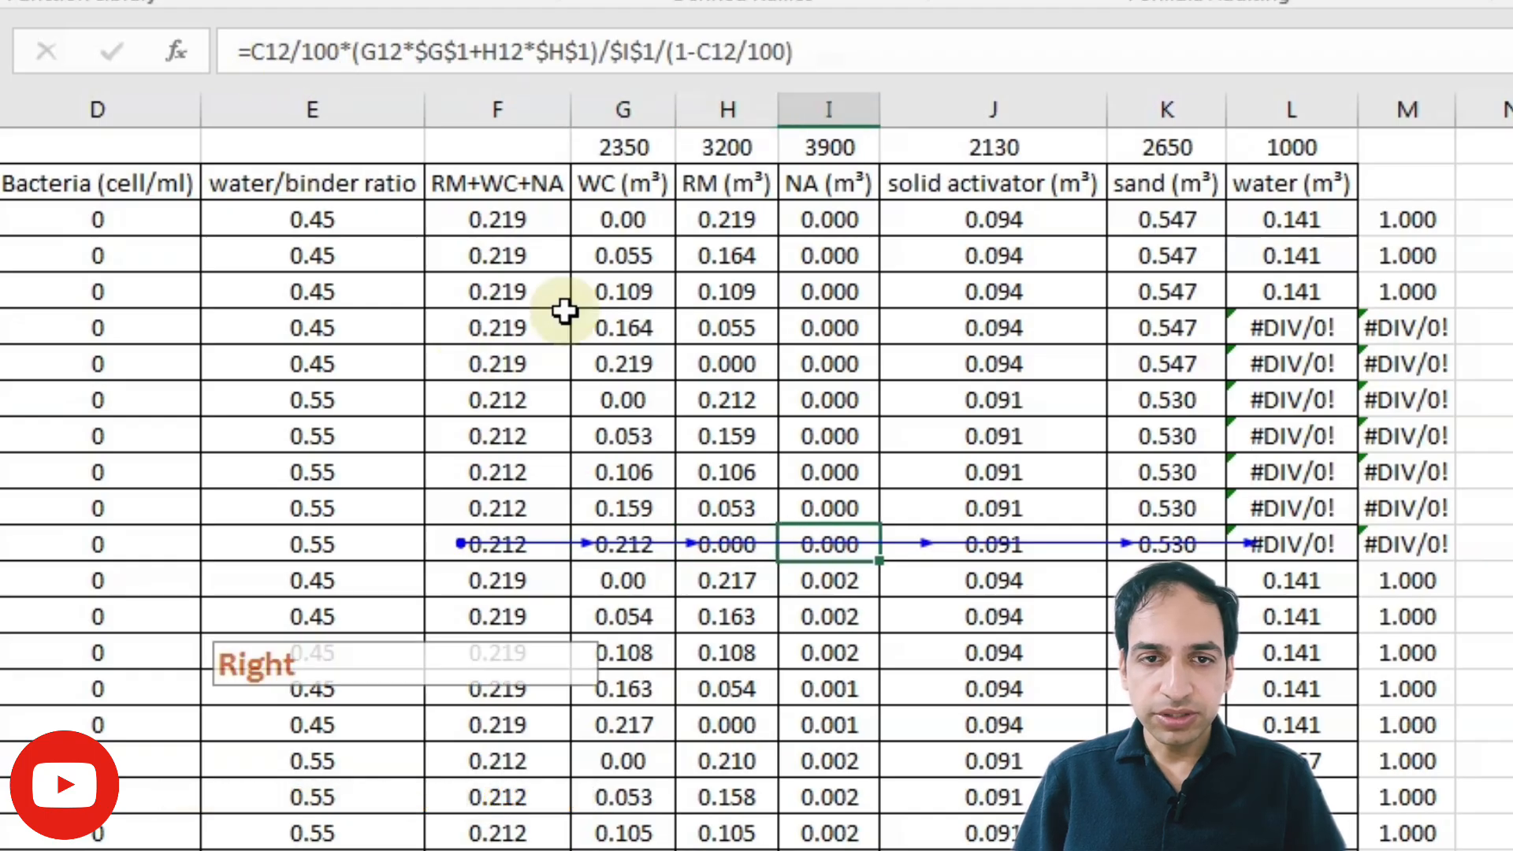
{"action": "key", "text": "Right"}
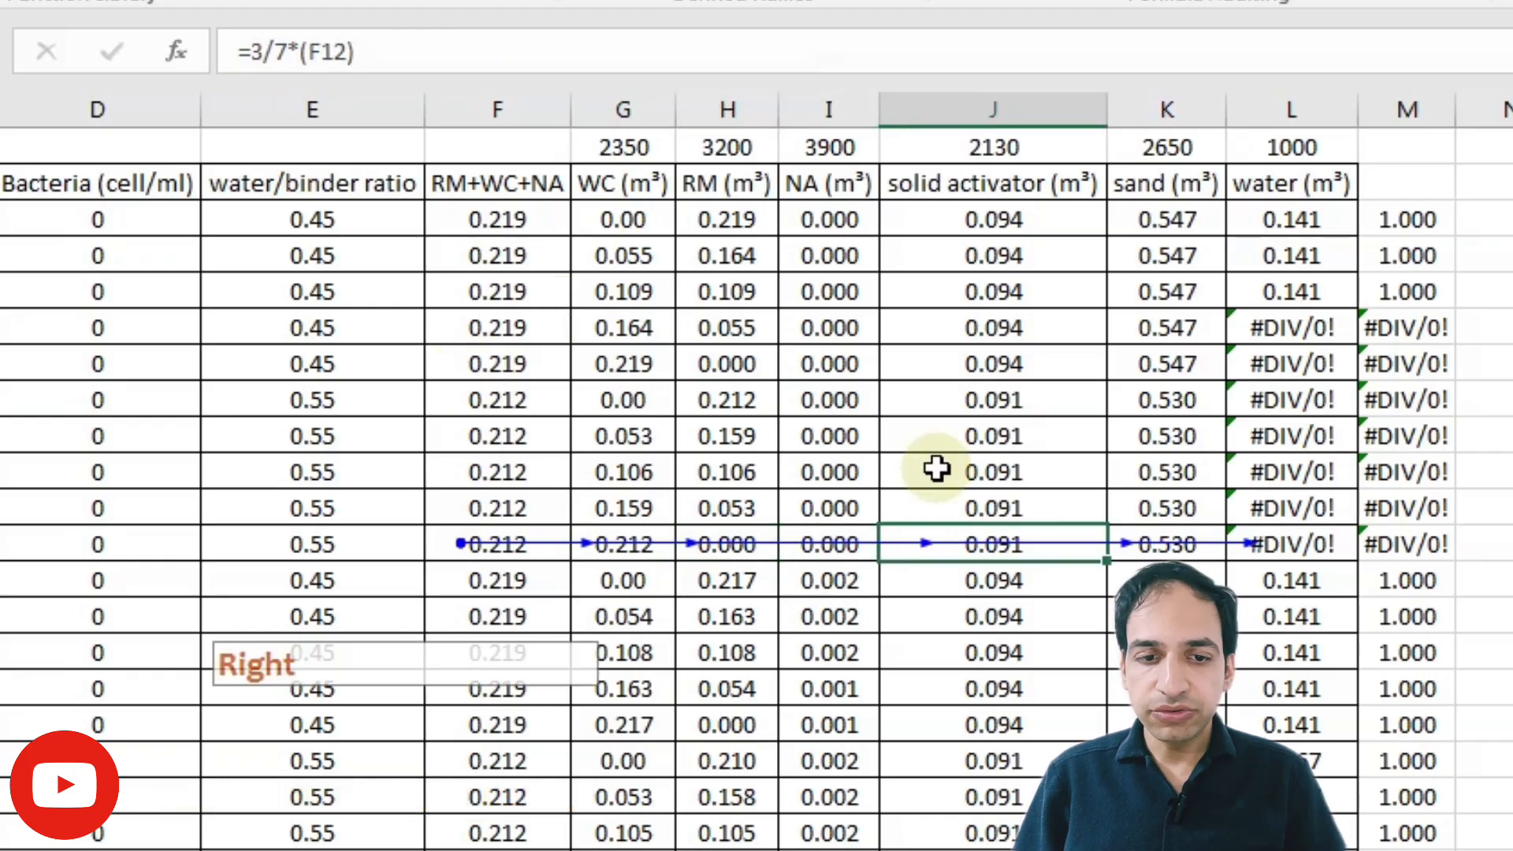
{"action": "key", "text": "Right"}
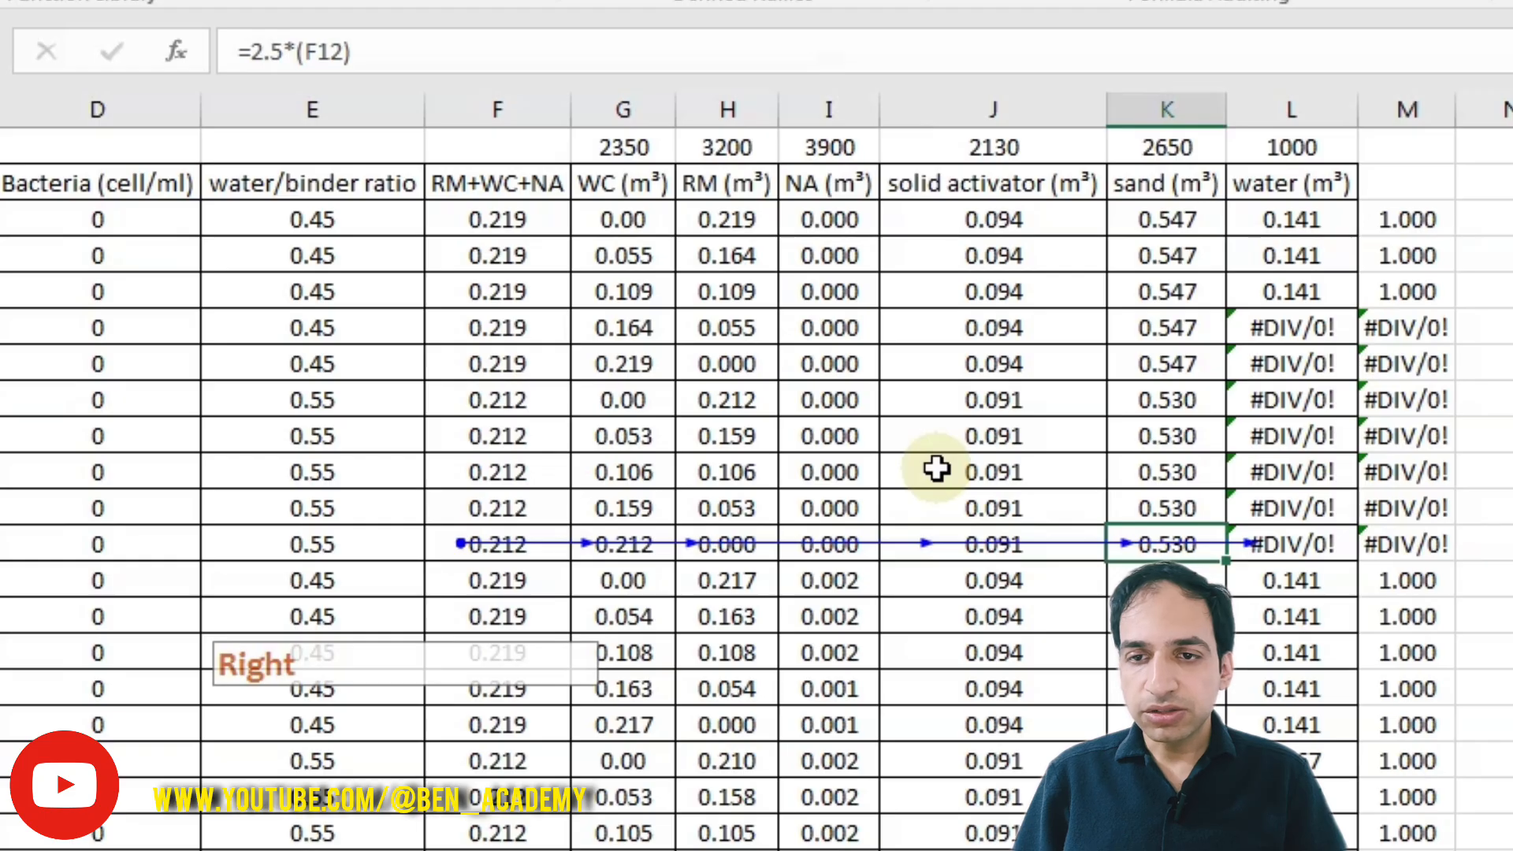
{"action": "key", "text": "Right"}
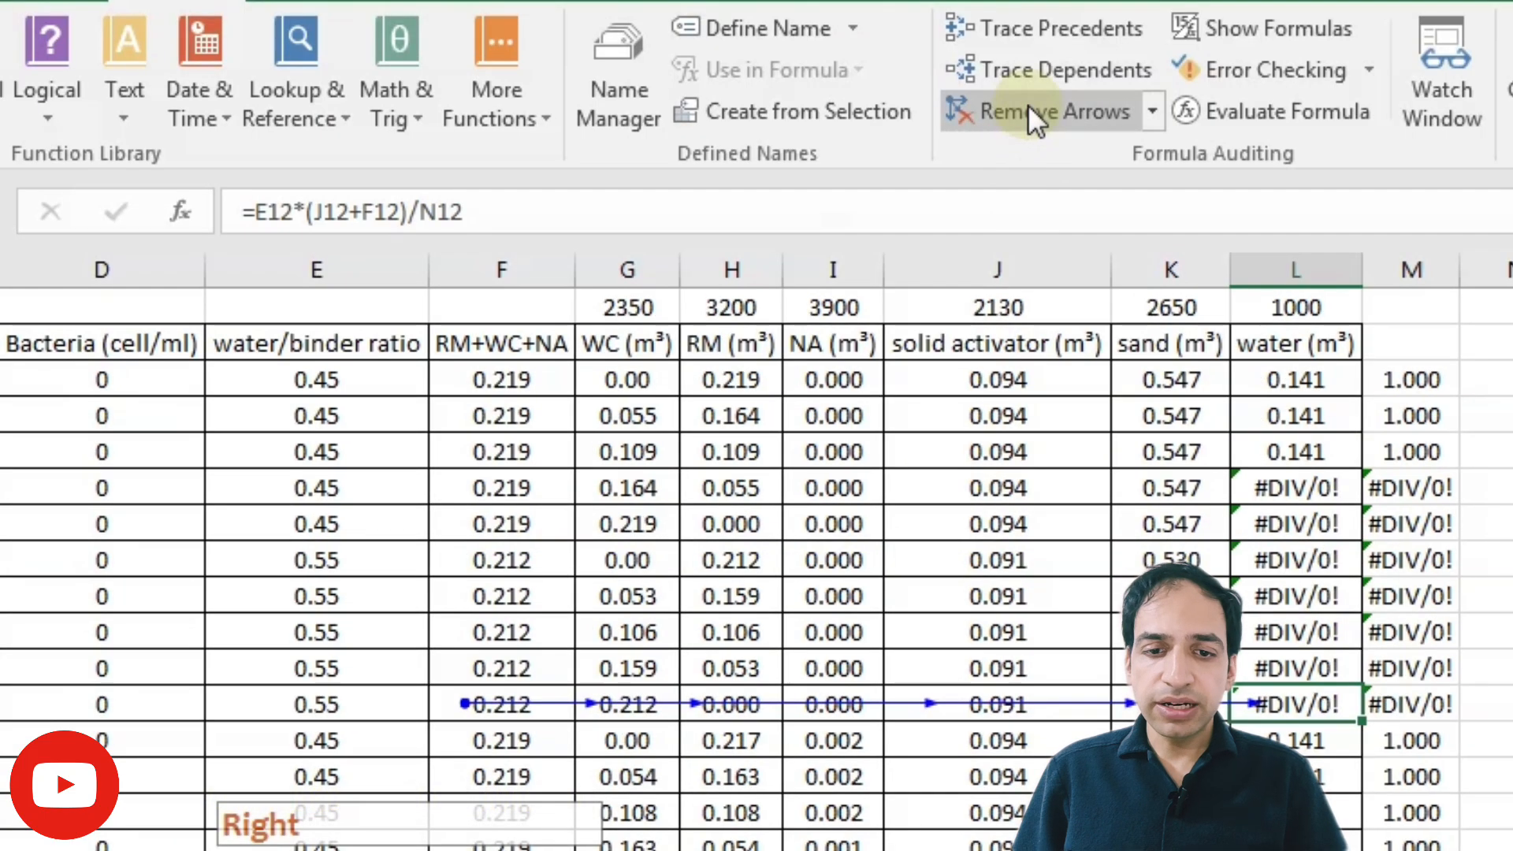
Step: Remove all tracing arrows and switch the sheet to display formulas
{"action": "left_click", "coordinate": [1030, 111]}
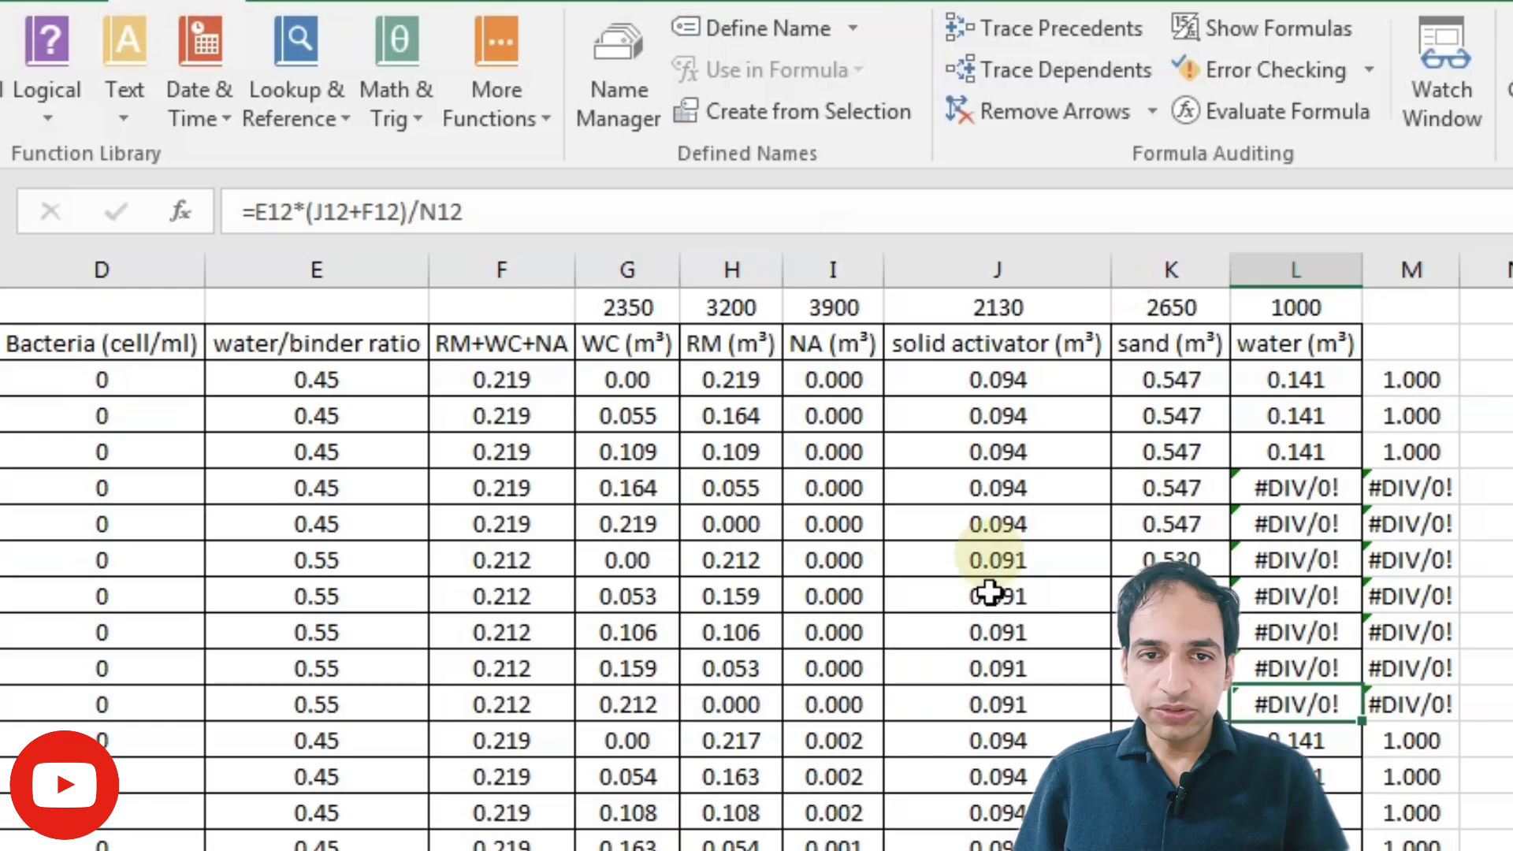
{"action": "left_click", "coordinate": [1246, 36]}
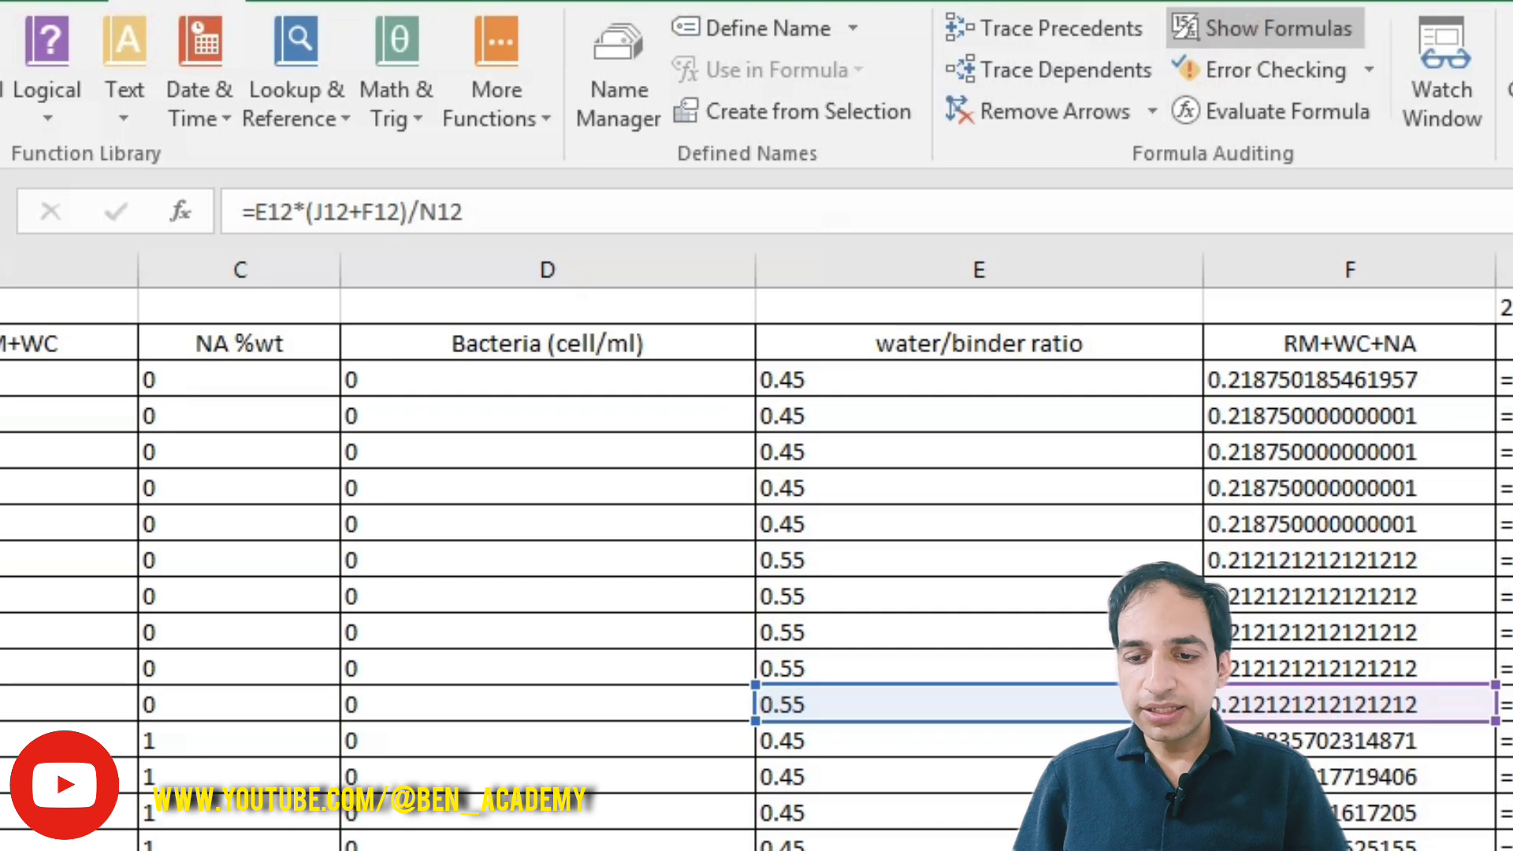
Step: Autofit the WC, RM and NA column widths so their formulas are readable
{"action": "scroll", "coordinate": [757, 551], "scroll_direction": "right", "scroll_amount": 1}
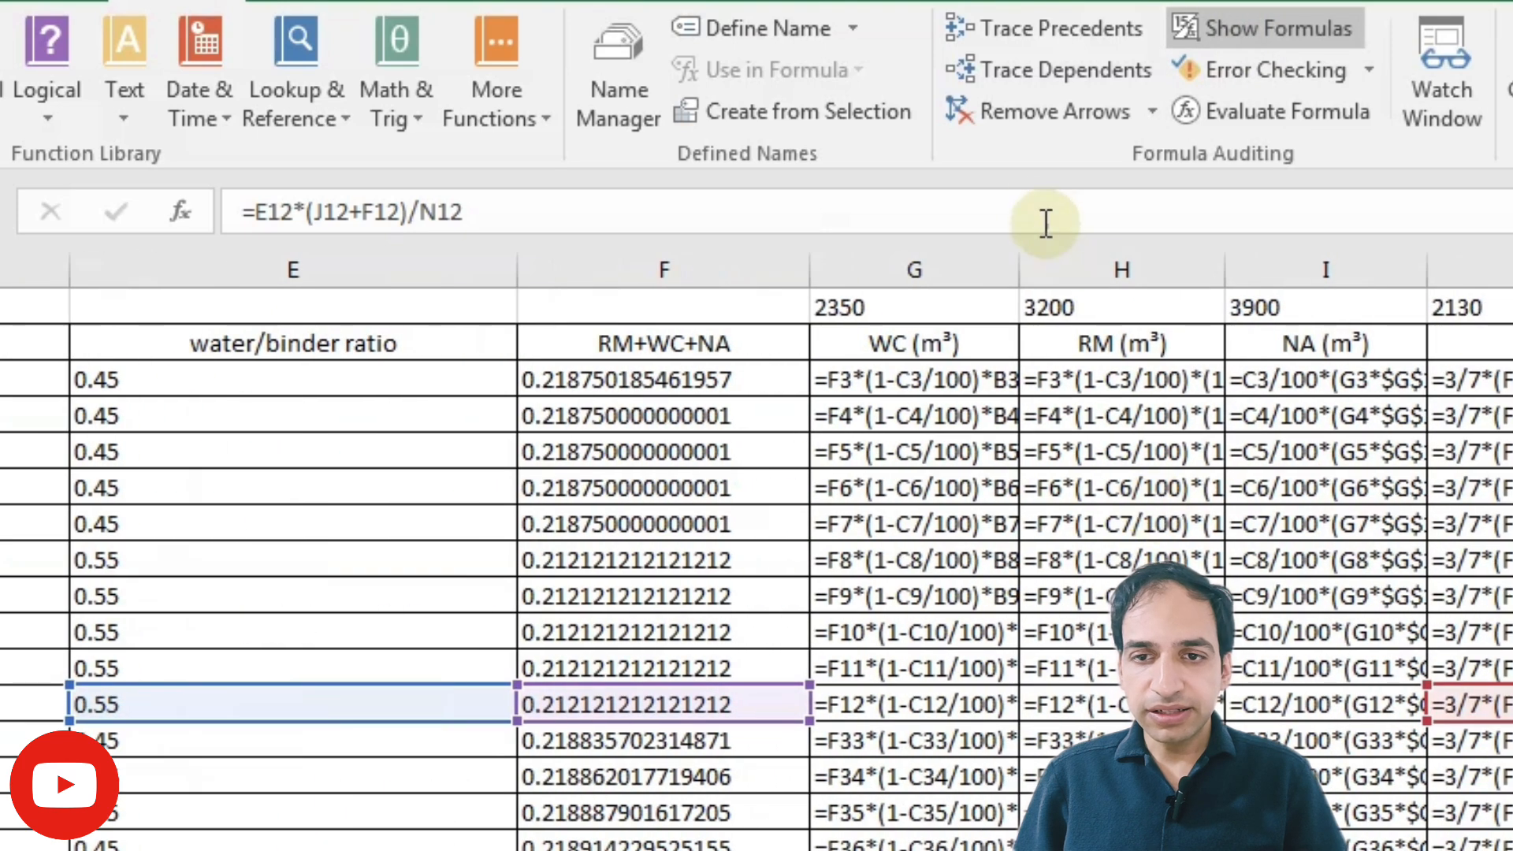
{"action": "double_click", "coordinate": [1018, 269]}
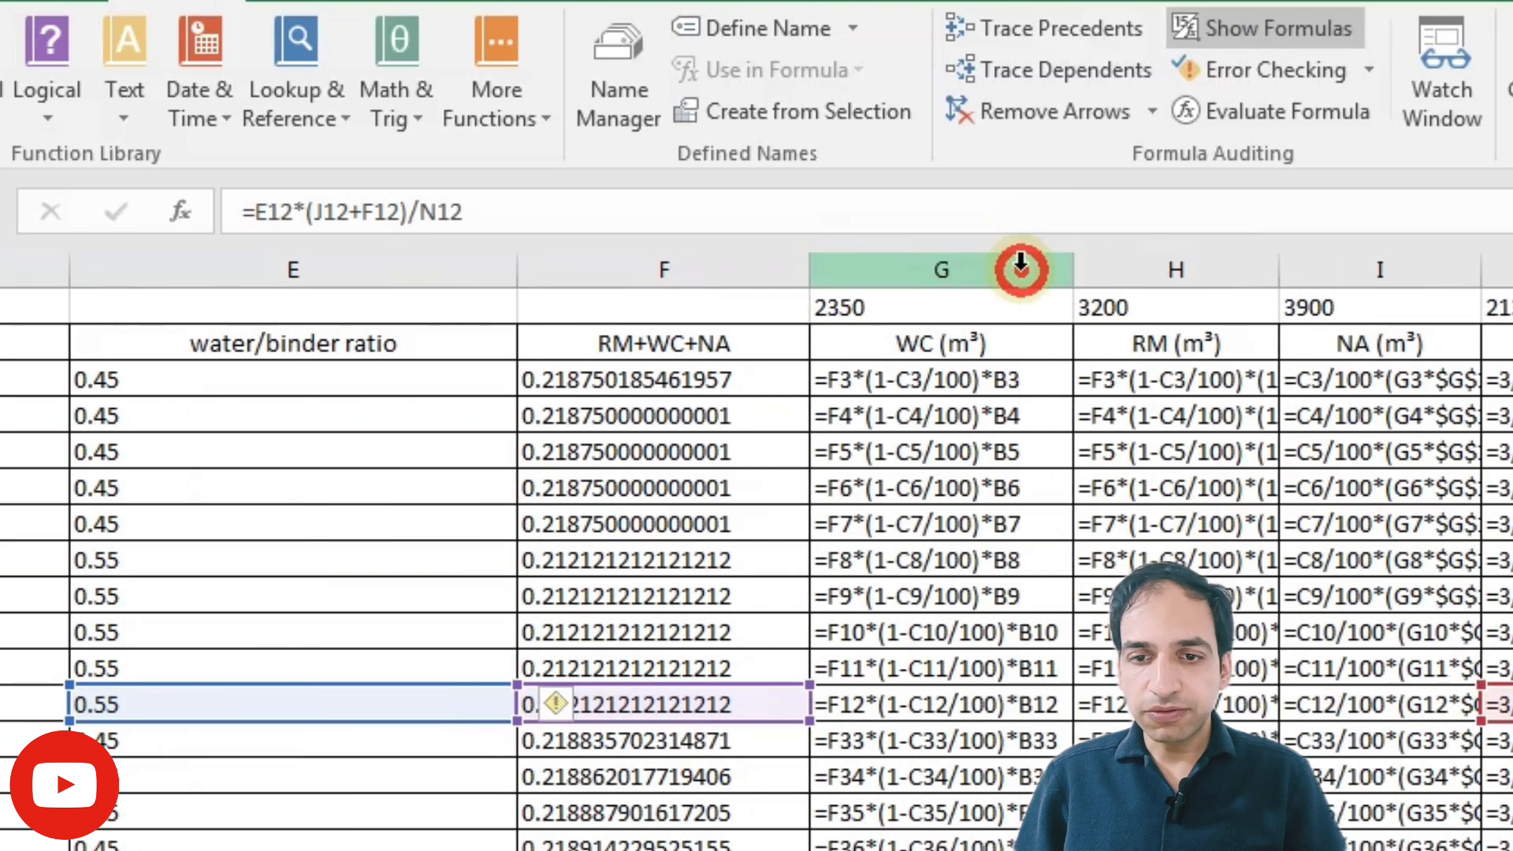
{"action": "double_click", "coordinate": [1277, 266]}
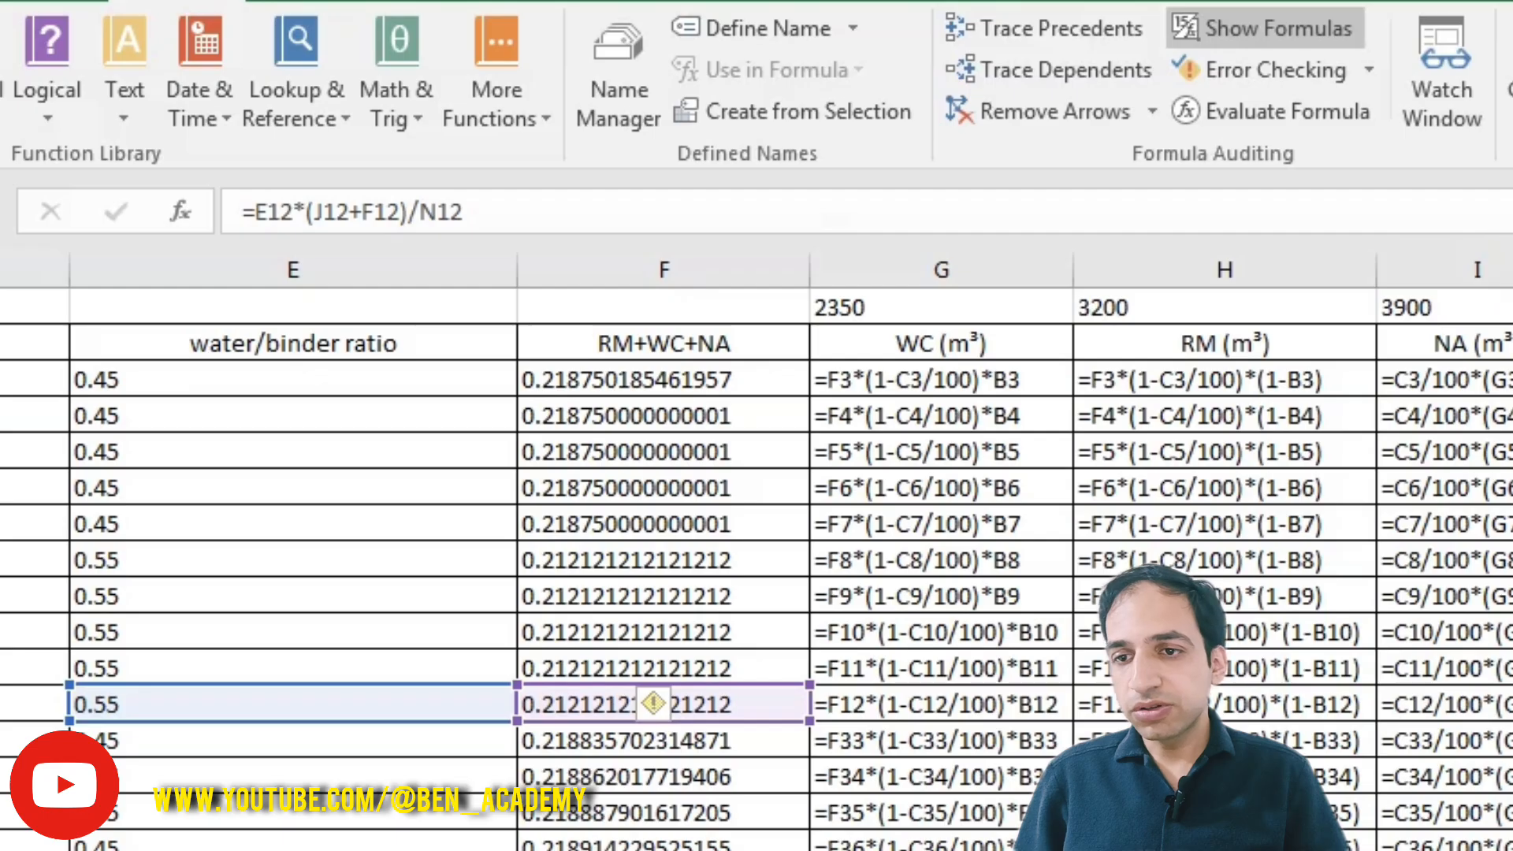
{"action": "double_click", "coordinate": [1512, 269]}
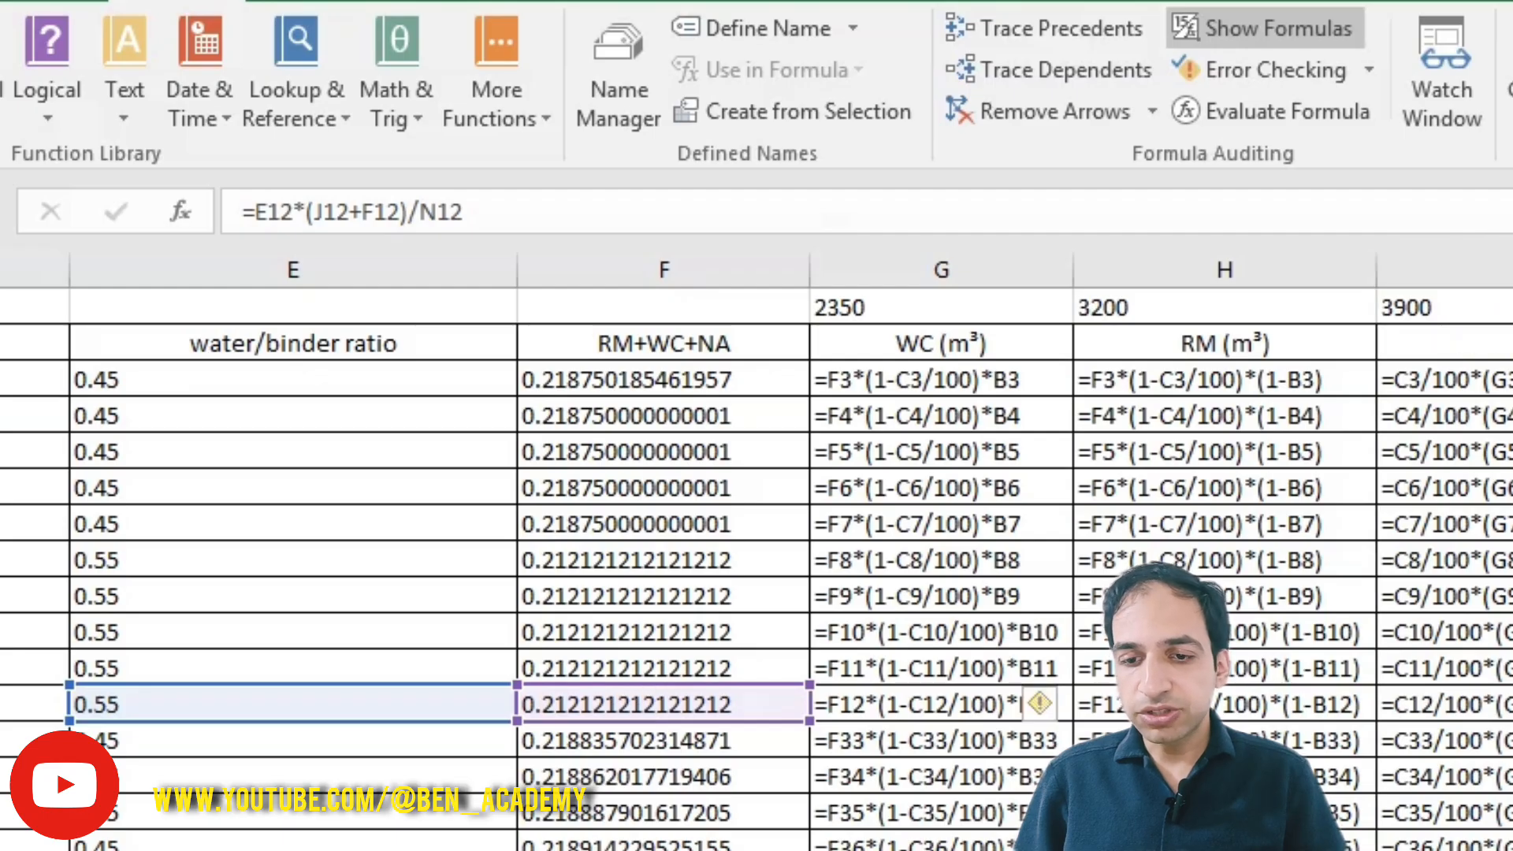
Step: Review the NA and solid activator formulas, then turn formula display back off
{"action": "scroll", "coordinate": [994, 707], "scroll_direction": "right", "scroll_amount": 6}
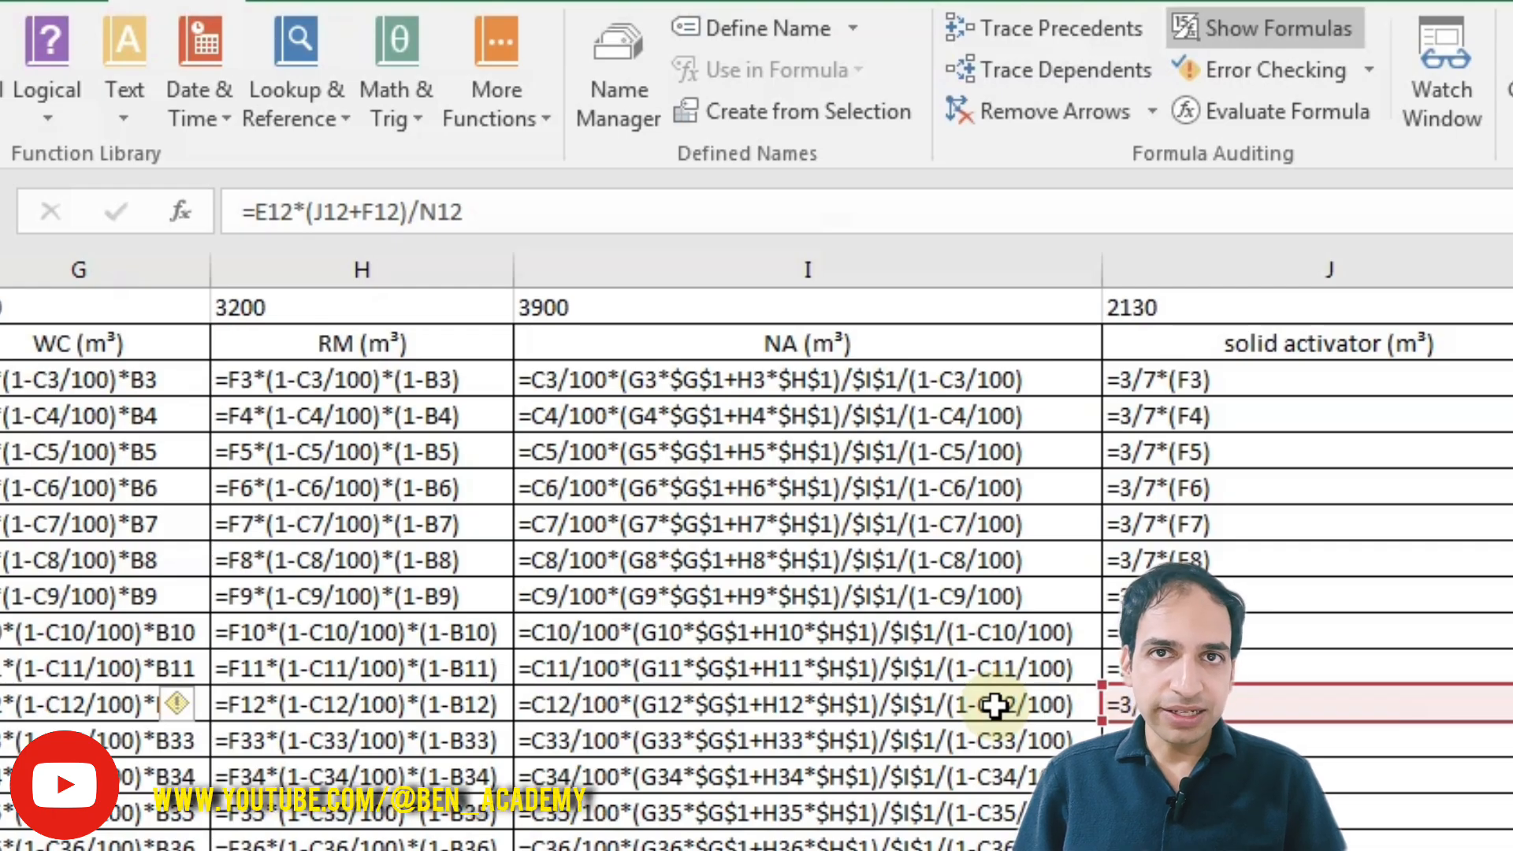
{"action": "left_click", "coordinate": [1232, 26]}
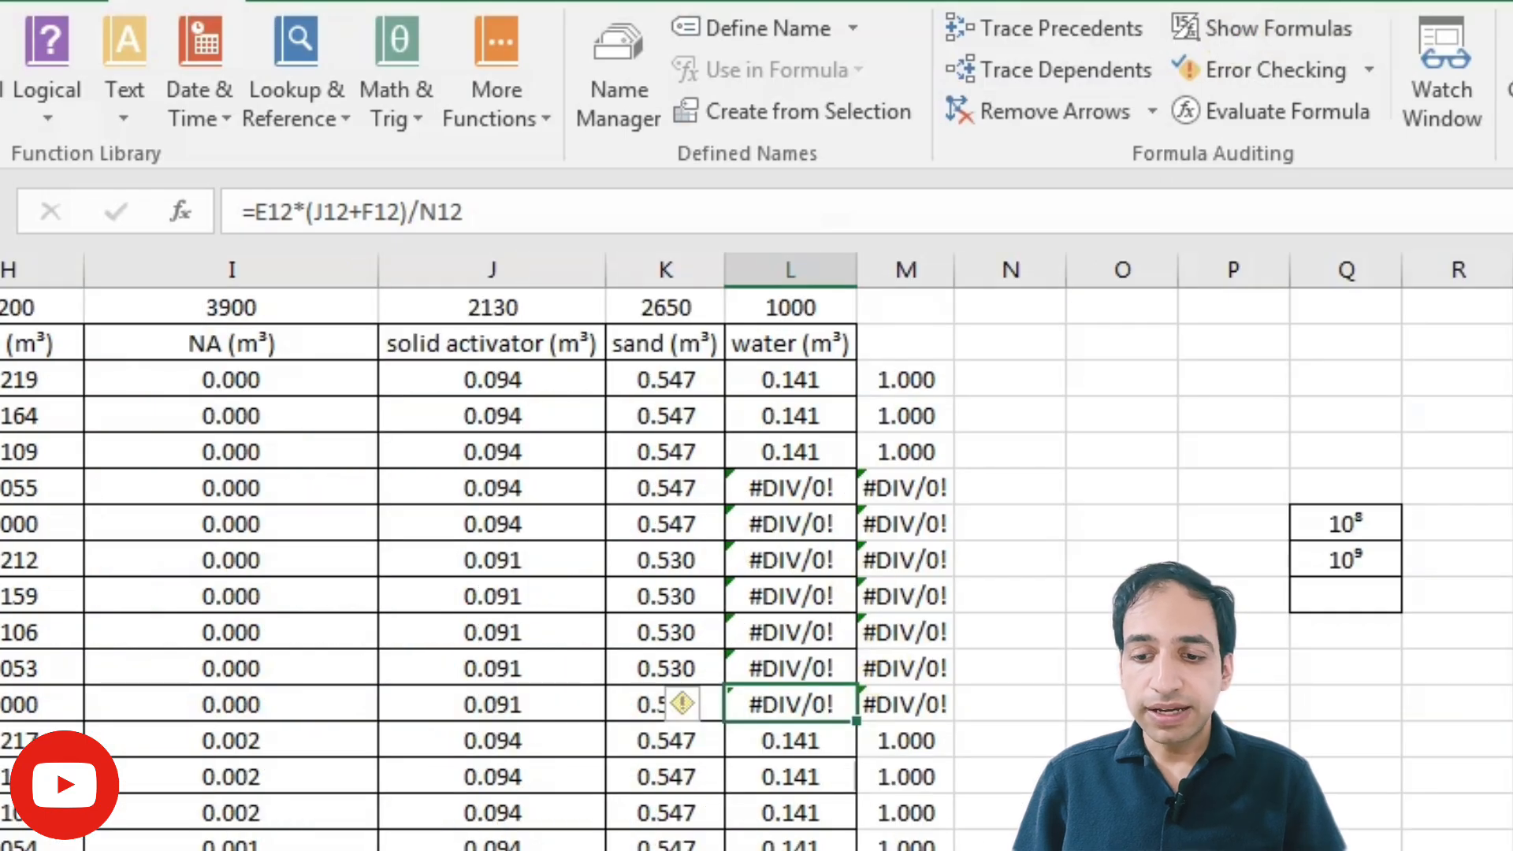
Step: Select a solid activator cell and run Error Checking on the sheet
{"action": "scroll", "coordinate": [756, 552], "scroll_direction": "left", "scroll_amount": 3}
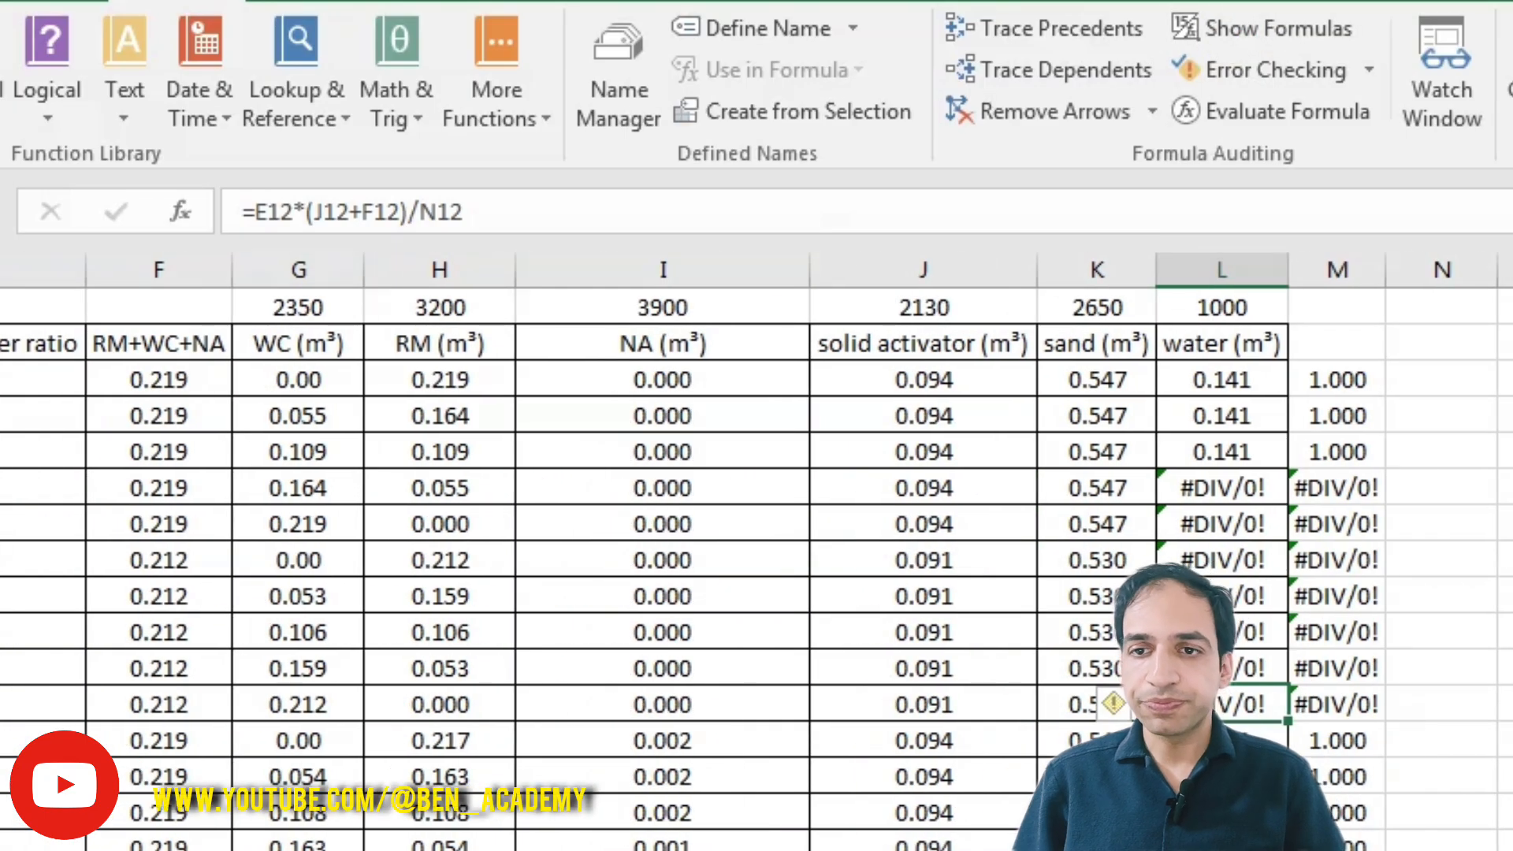
{"action": "left_click", "coordinate": [1003, 516]}
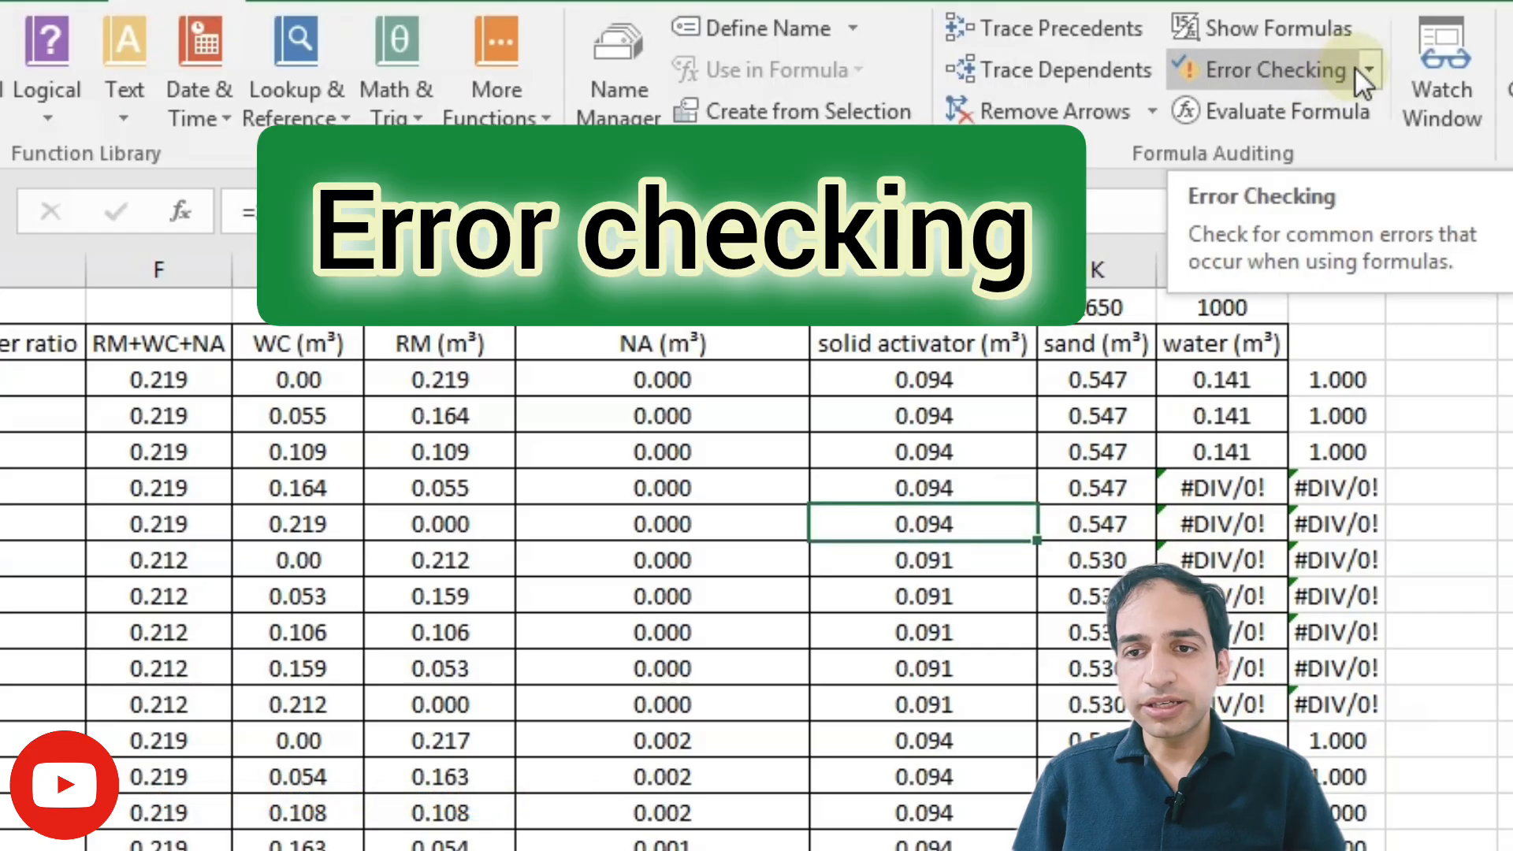
{"action": "left_click", "coordinate": [1357, 69]}
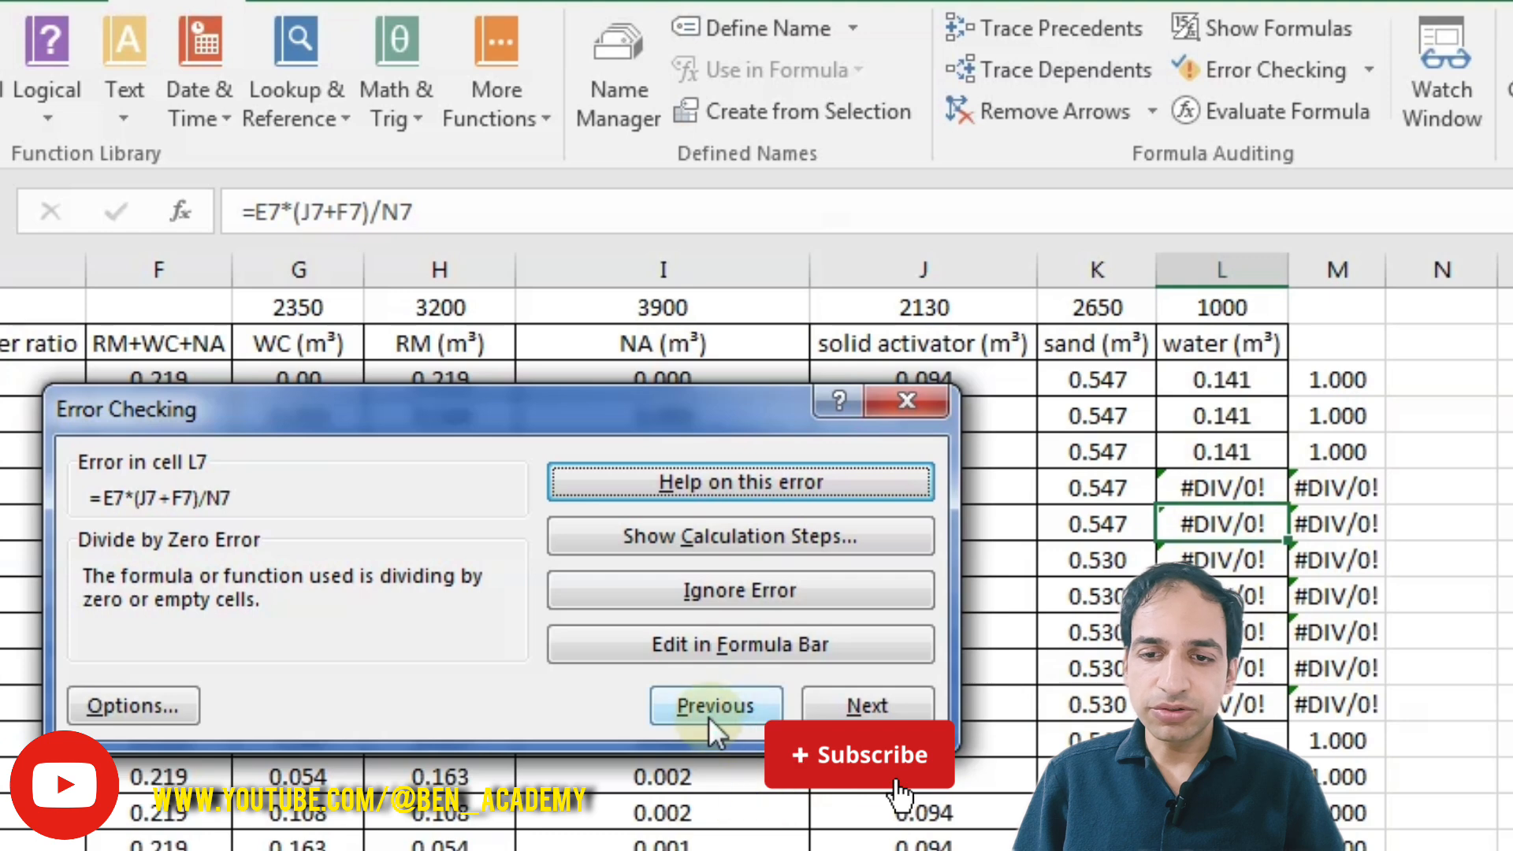
Step: Move backward and forward through the flagged divide-by-zero errors
{"action": "left_click", "coordinate": [706, 711]}
{"action": "left_click", "coordinate": [705, 710]}
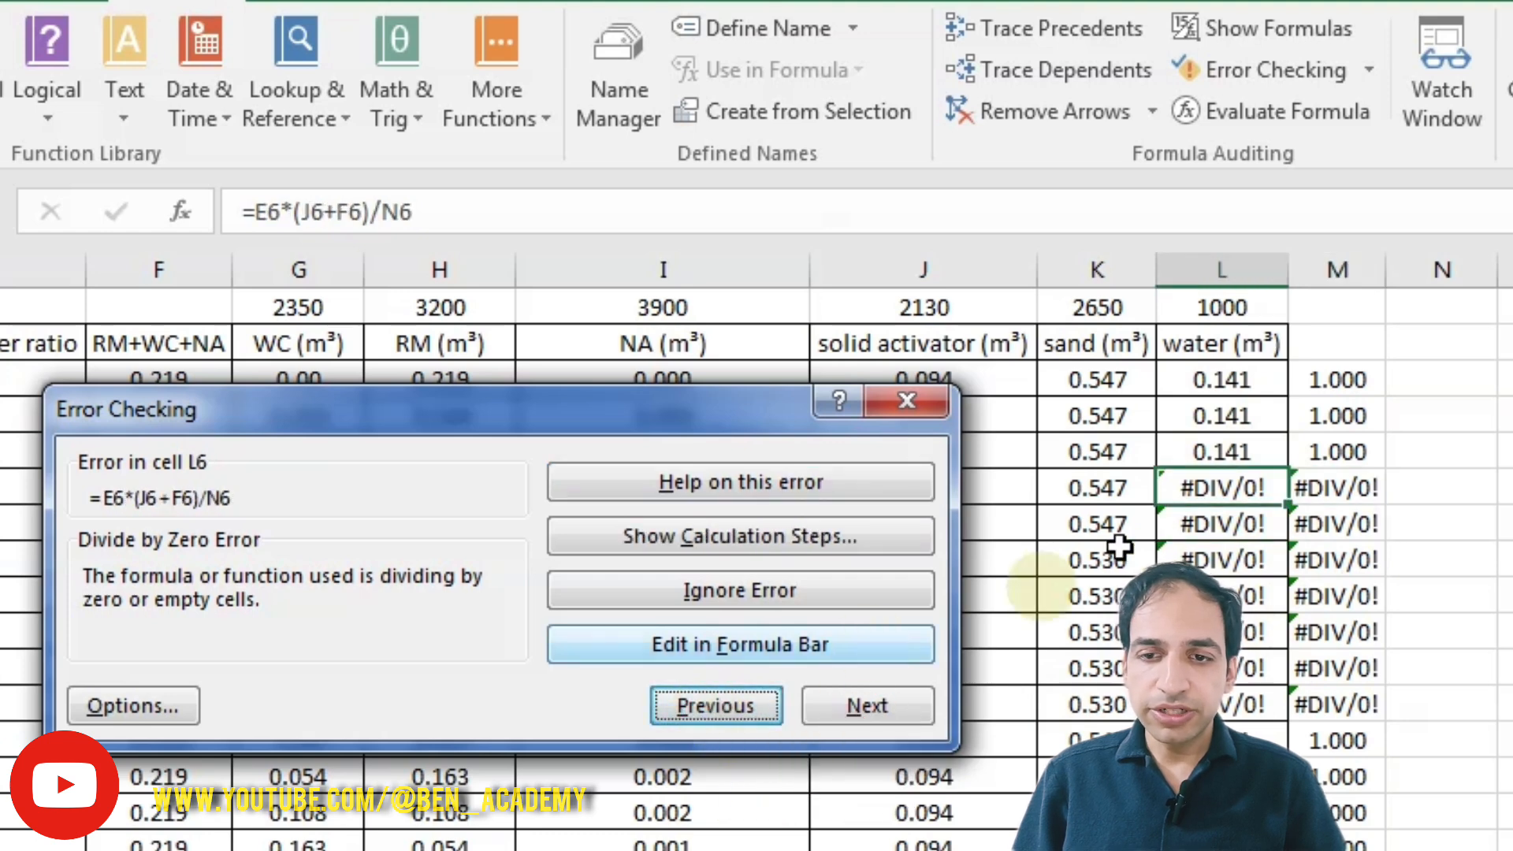
{"action": "left_click", "coordinate": [883, 706]}
{"action": "left_click", "coordinate": [882, 707]}
{"action": "left_click", "coordinate": [883, 707]}
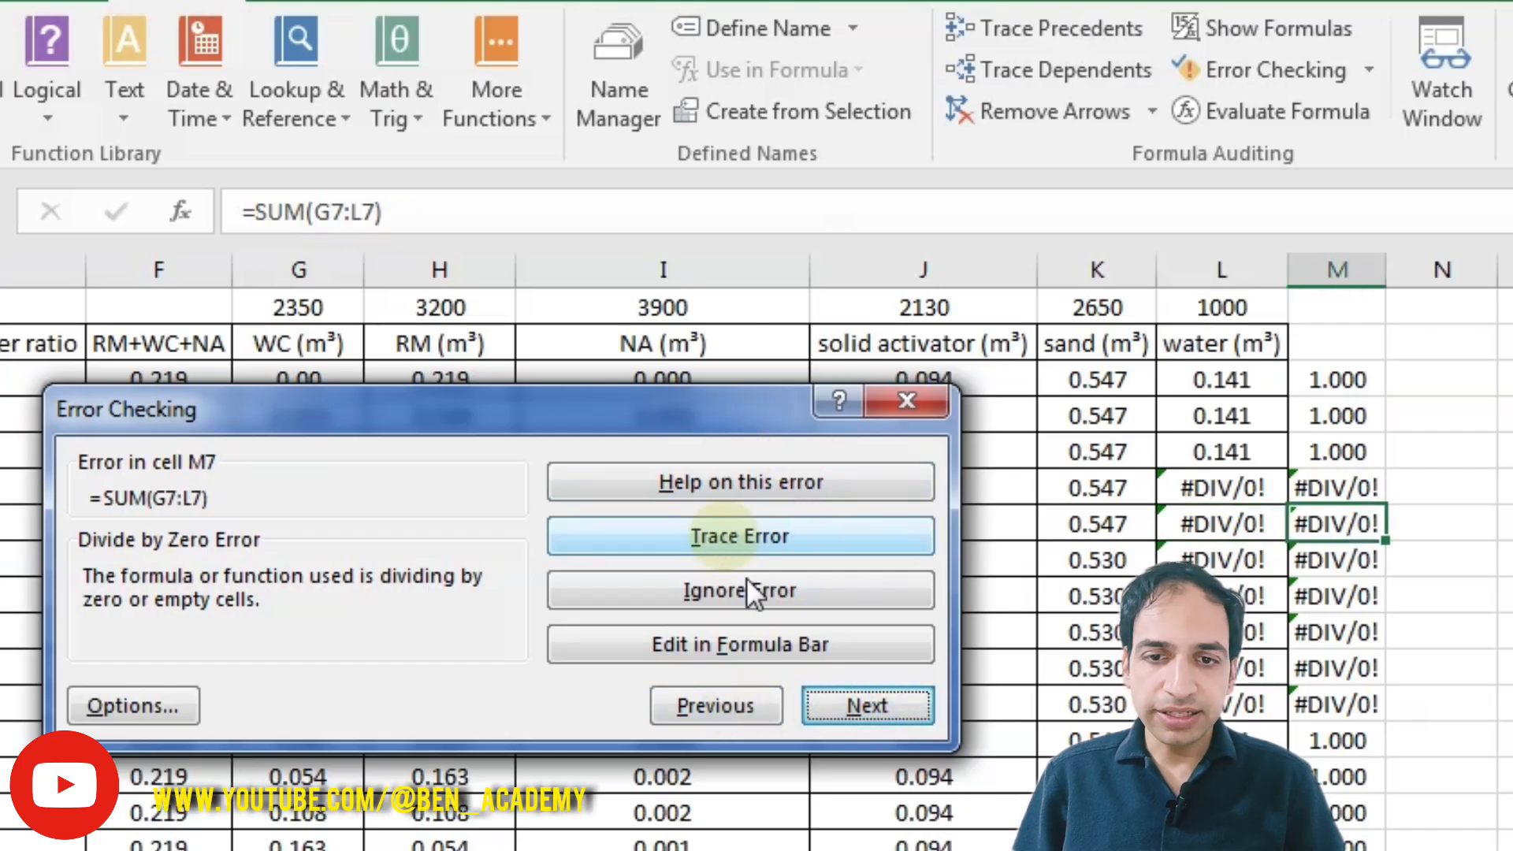
Step: Step back to the L6 divide-by-zero error, open its help article on correcting #DIV/0! errors, then close it
{"action": "left_click", "coordinate": [731, 707]}
{"action": "left_click", "coordinate": [731, 706]}
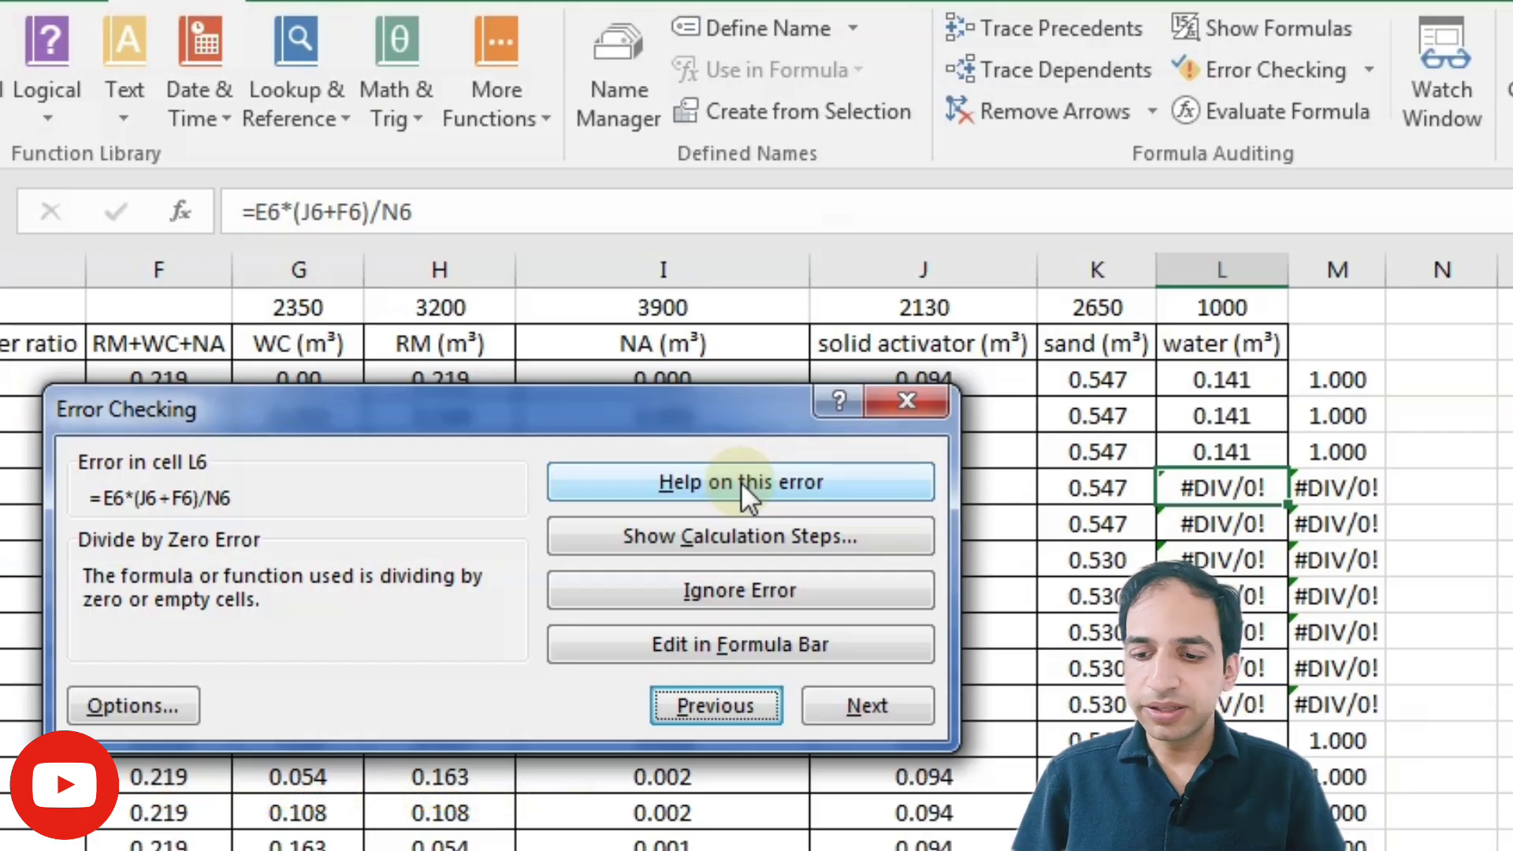
{"action": "left_click", "coordinate": [776, 473]}
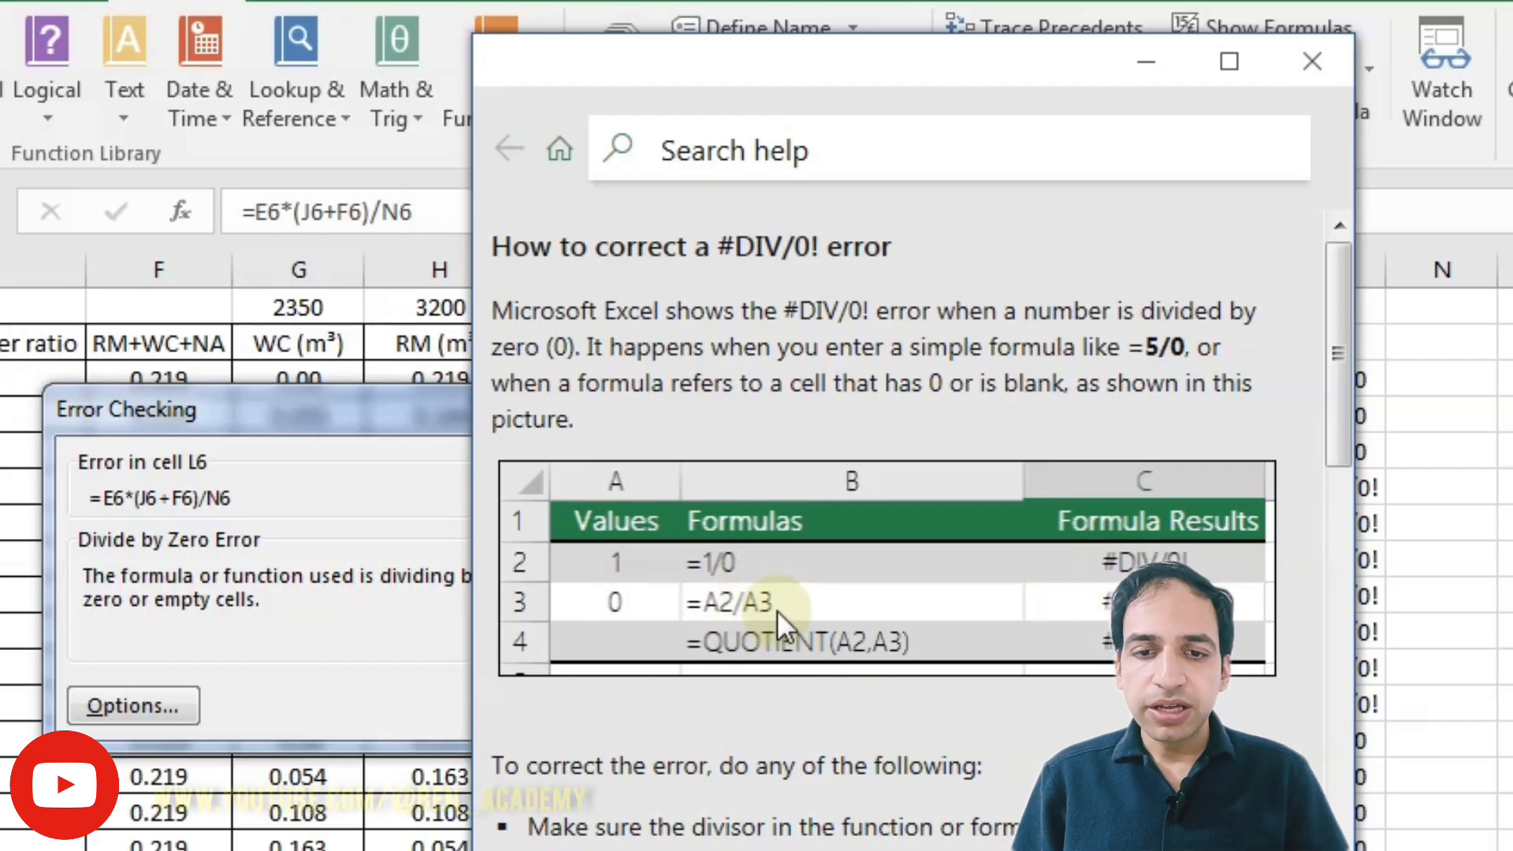
{"action": "left_click_drag", "start_coordinate": [1344, 324], "coordinate": [1279, 247]}
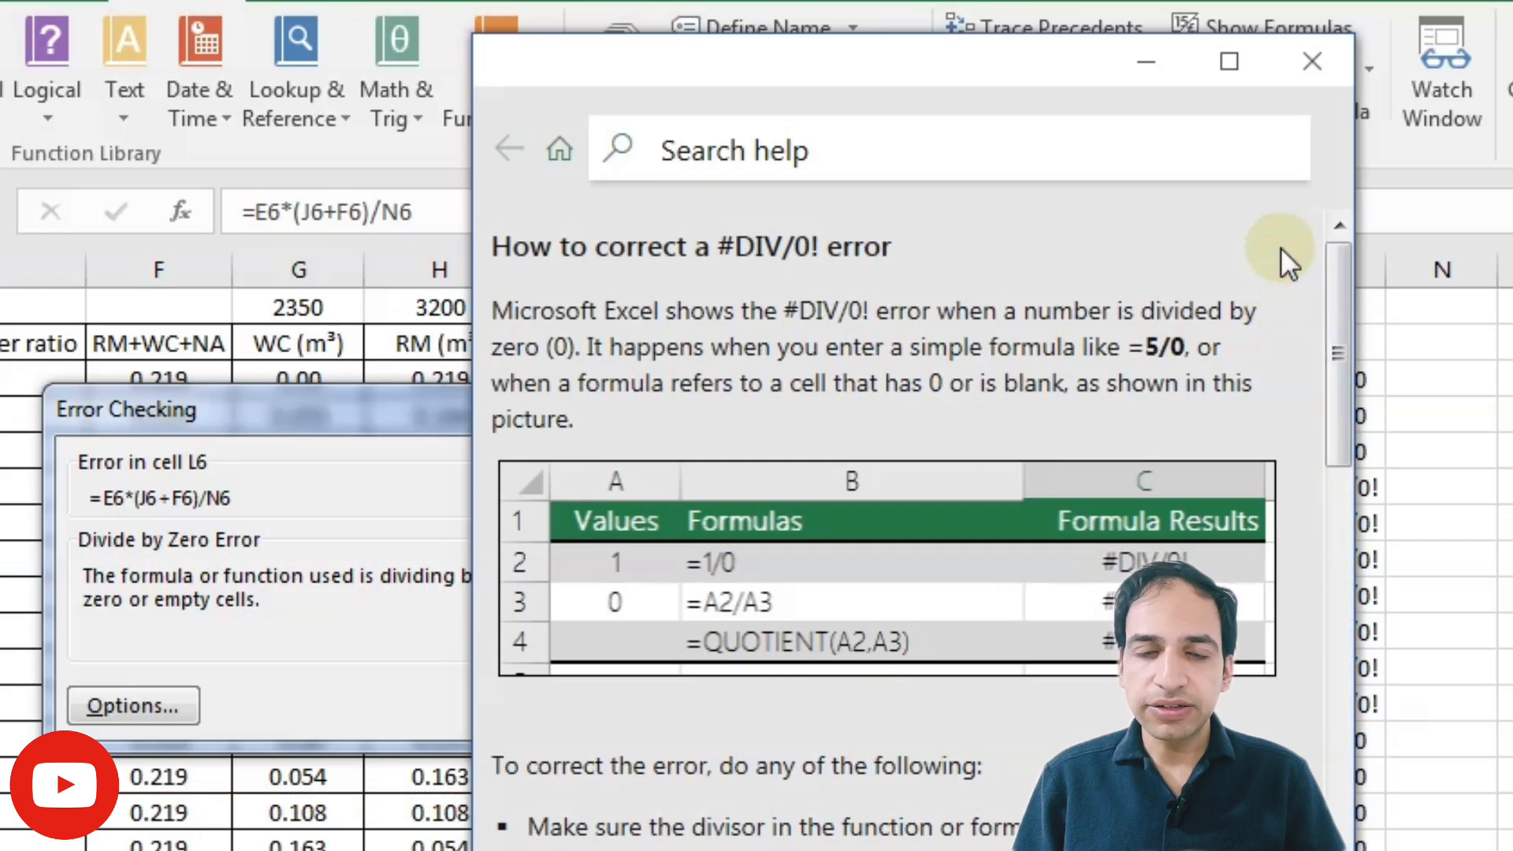
{"action": "left_click", "coordinate": [1312, 65]}
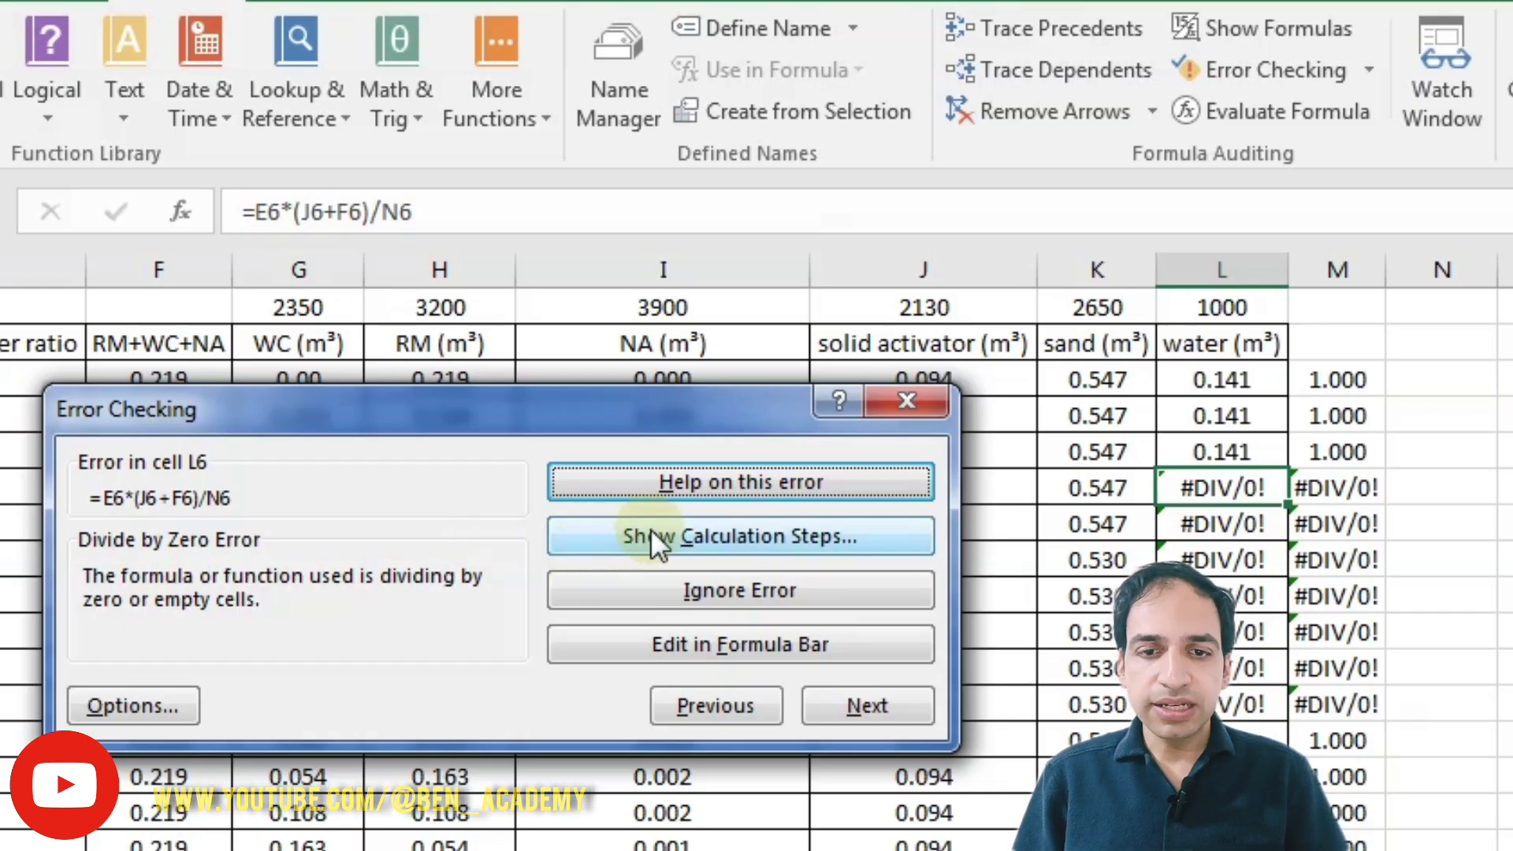
Step: Show the calculation steps for the L6 formula, evaluate it through to its result, and restart the evaluation
{"action": "left_click", "coordinate": [721, 531]}
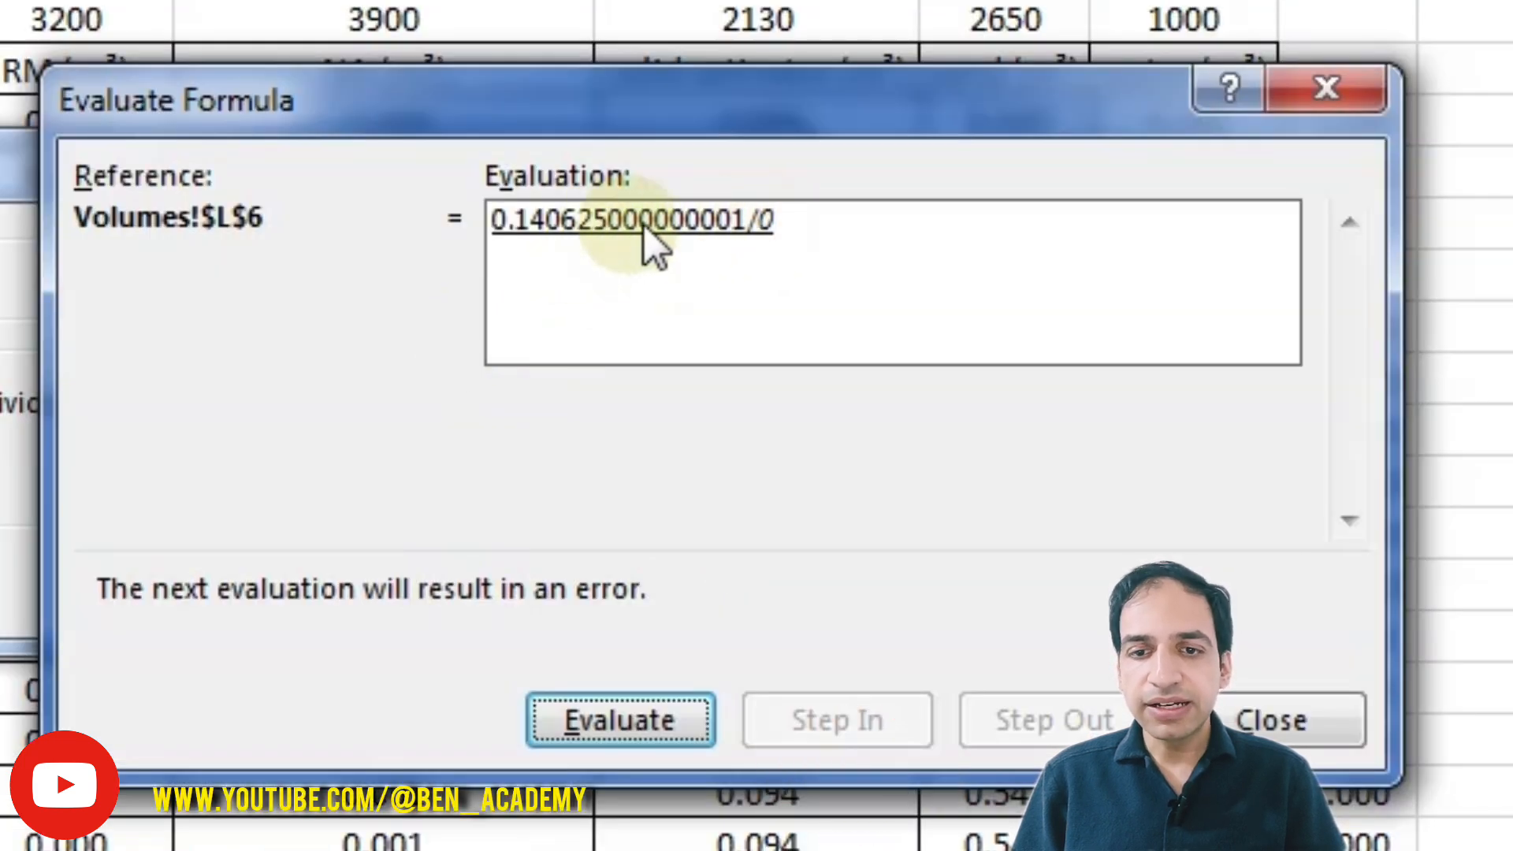
{"action": "left_click", "coordinate": [600, 717]}
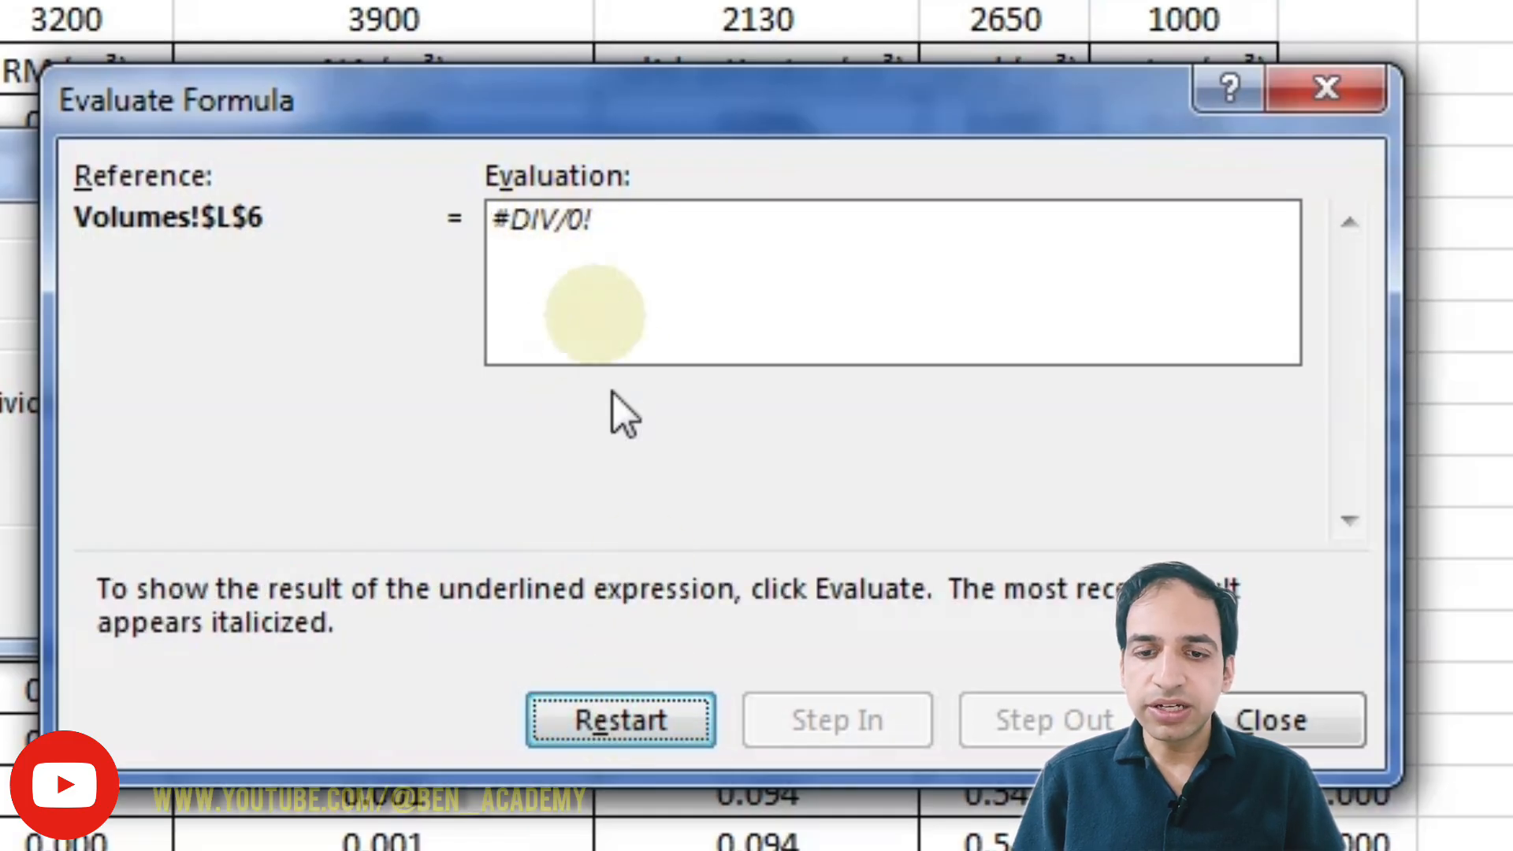
{"action": "left_click", "coordinate": [631, 722]}
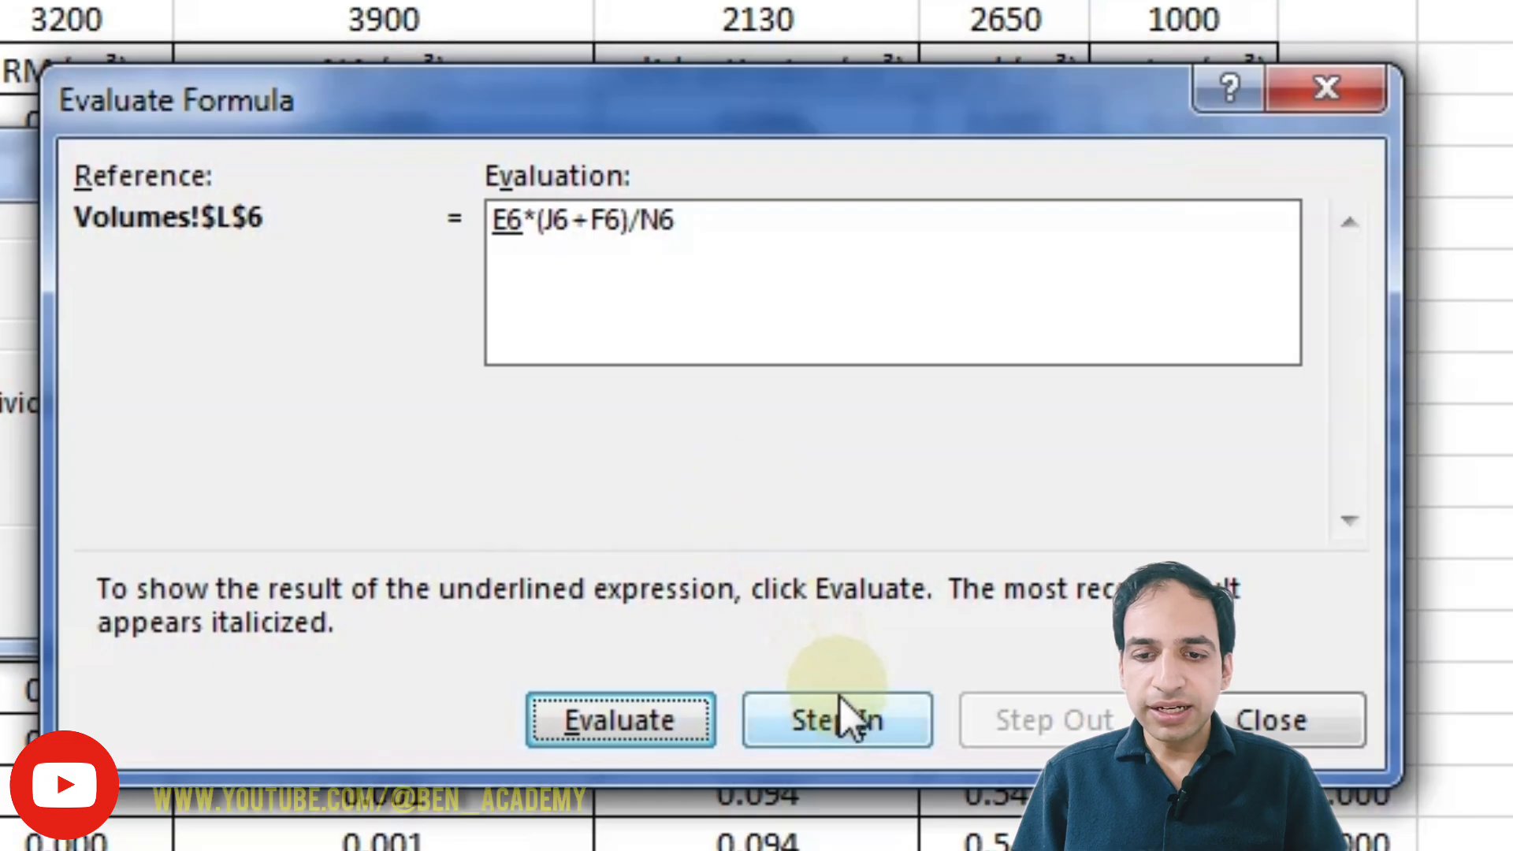
Step: Step into the E6 and J6 references of the L6 formula, evaluating J6's own sub-formula before stepping out
{"action": "left_click", "coordinate": [842, 726]}
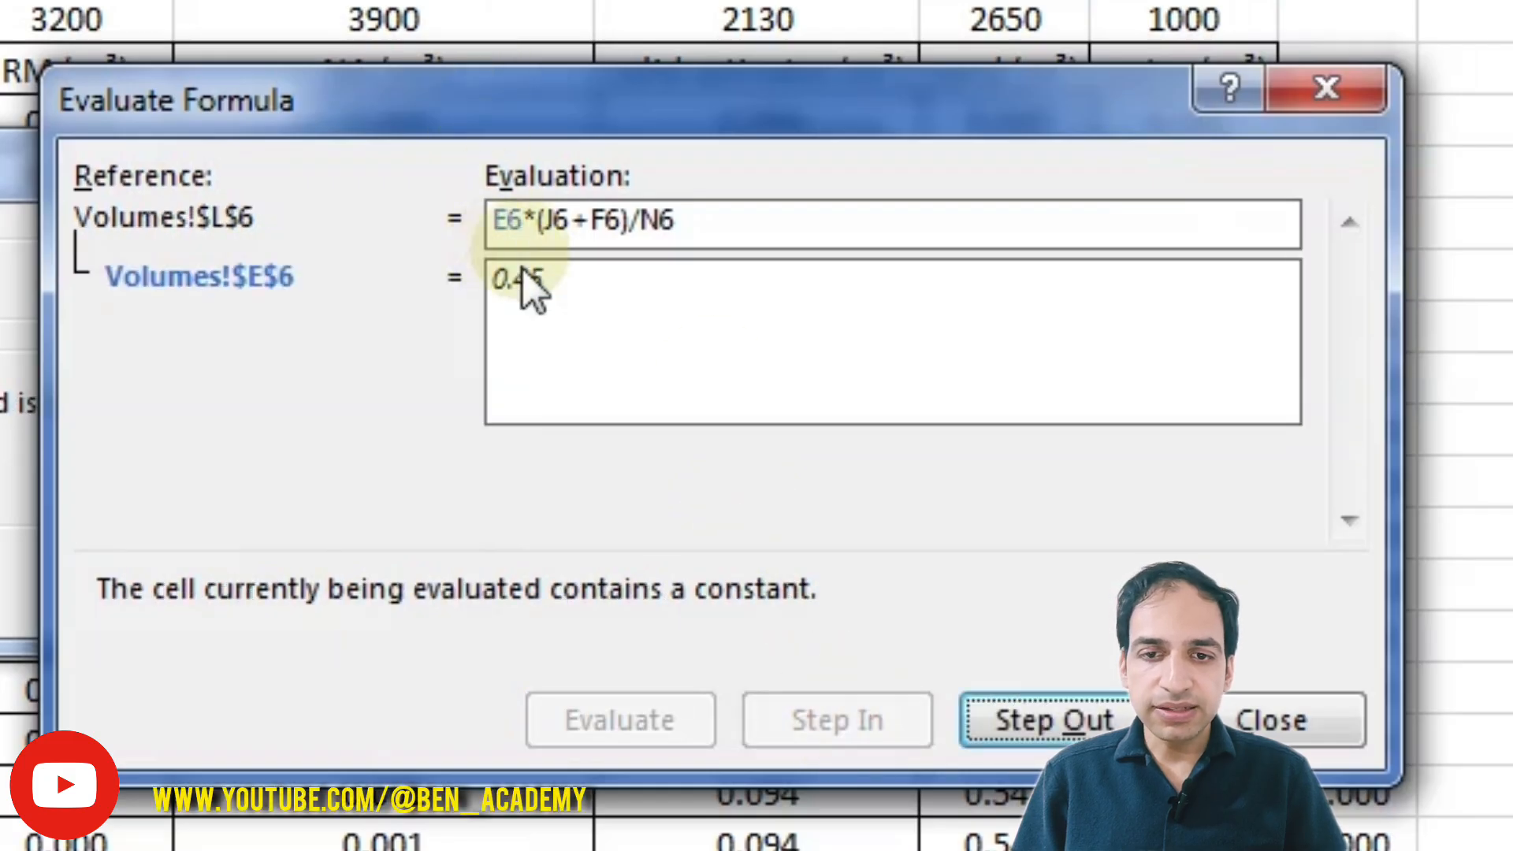
{"action": "left_click", "coordinate": [1077, 733]}
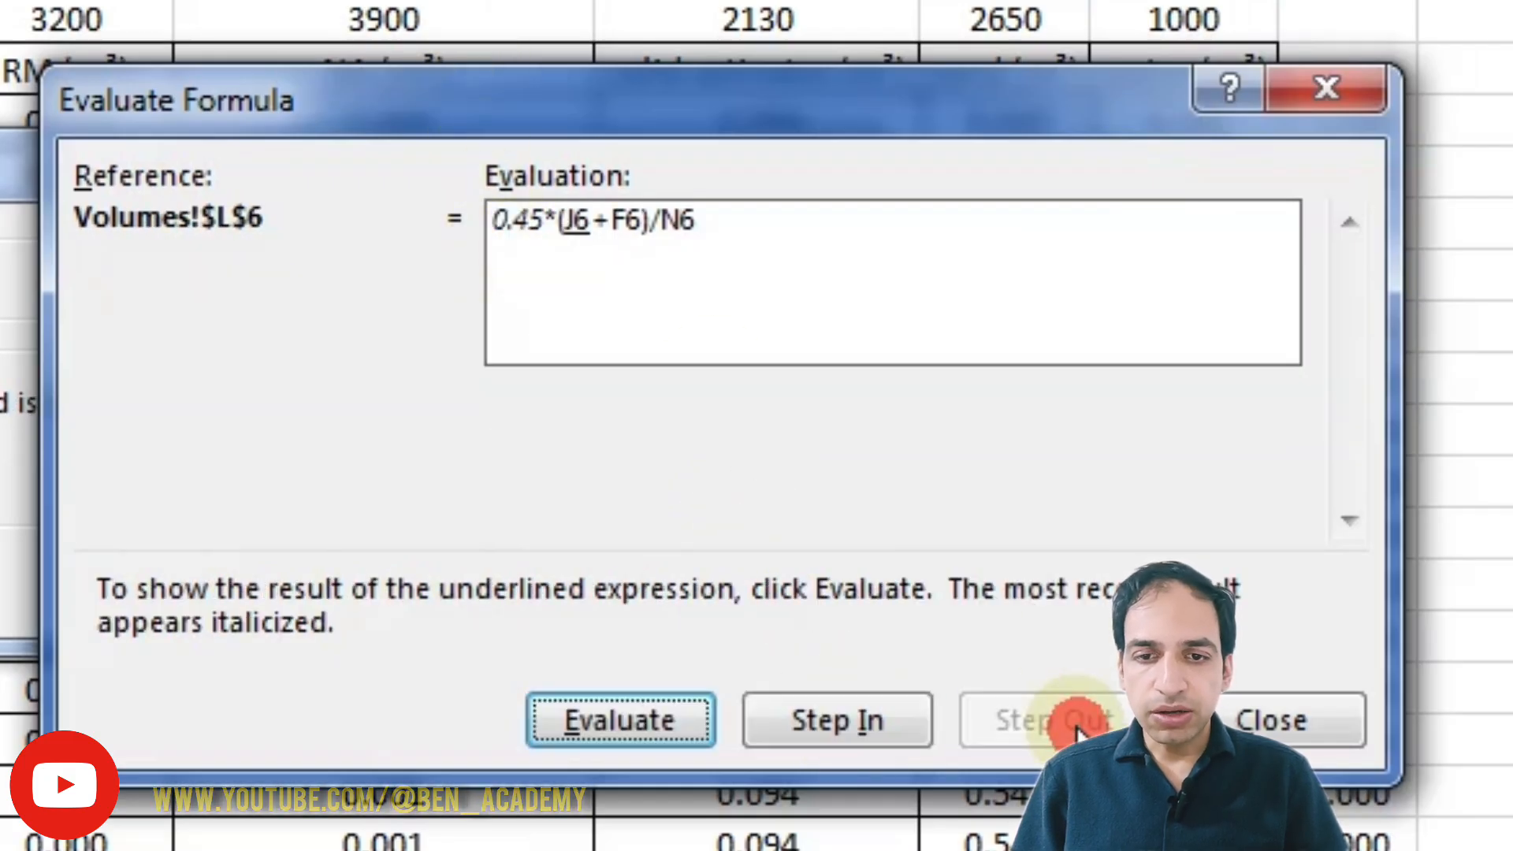
{"action": "left_click", "coordinate": [815, 721]}
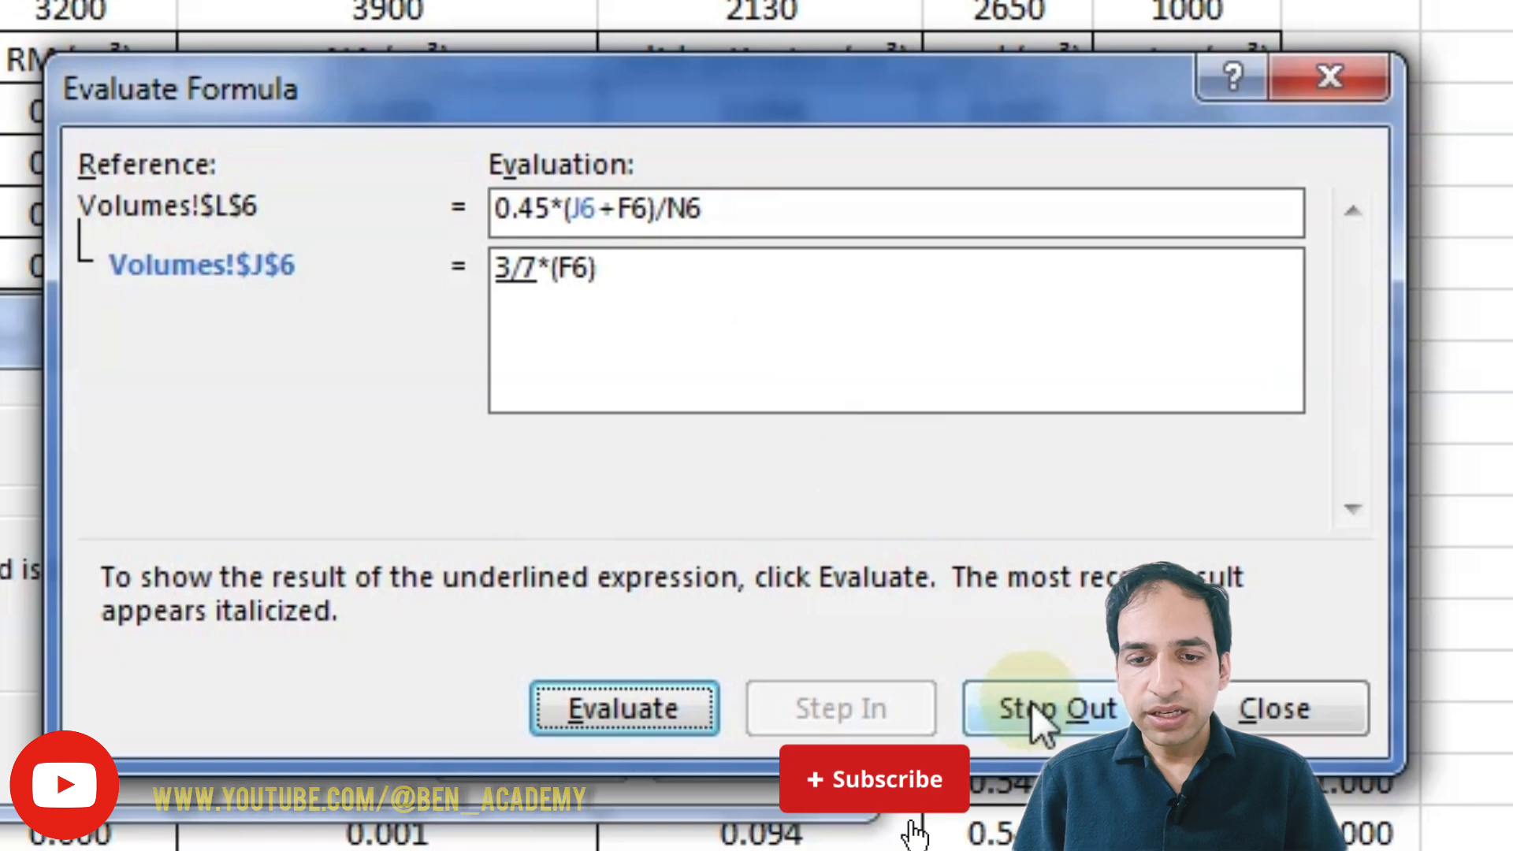
{"action": "left_click", "coordinate": [642, 696]}
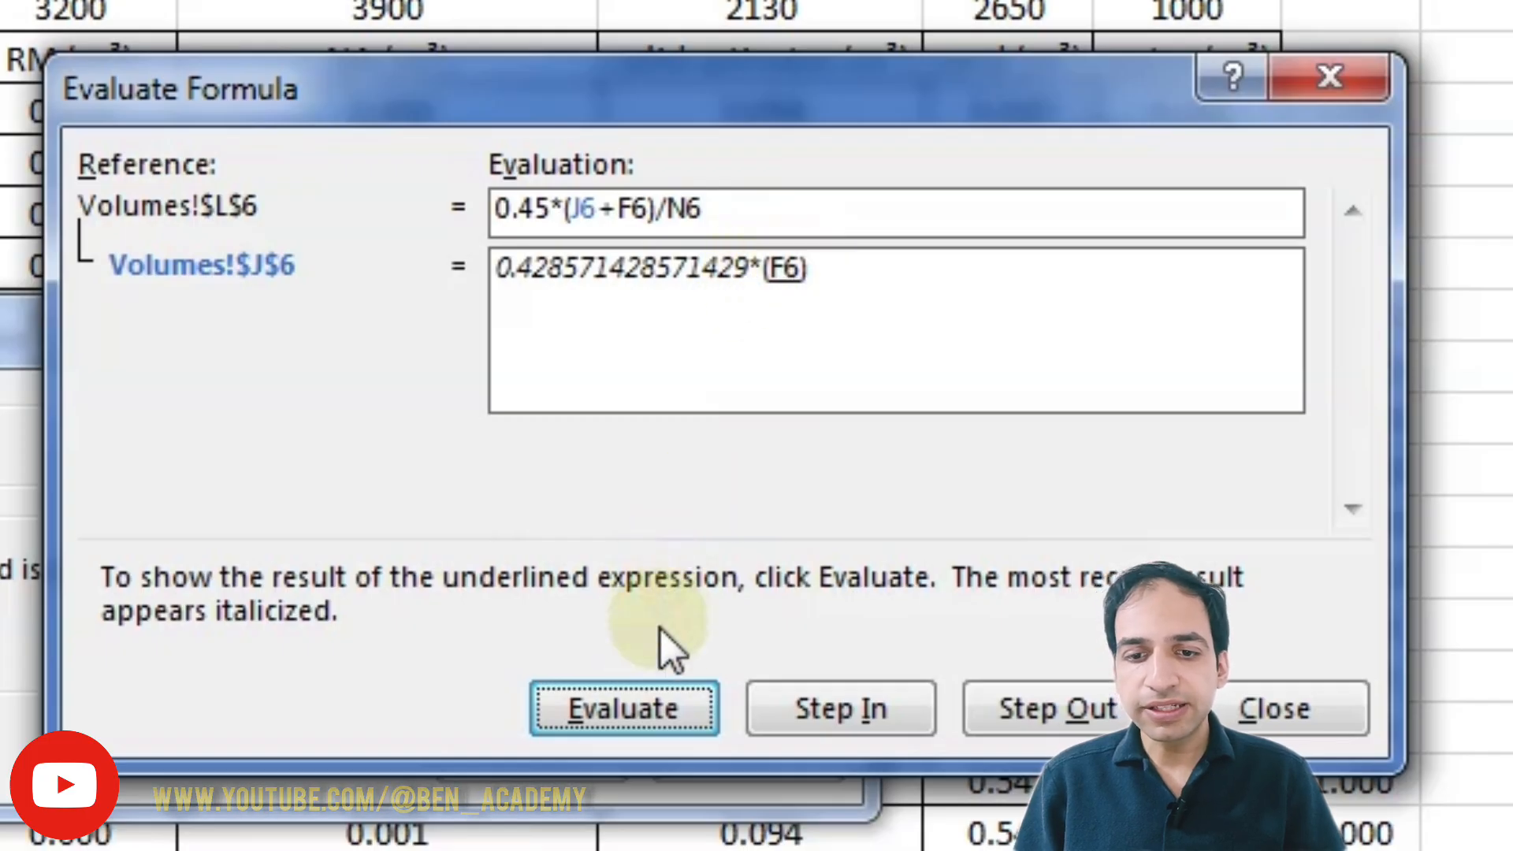
{"action": "left_click", "coordinate": [651, 691]}
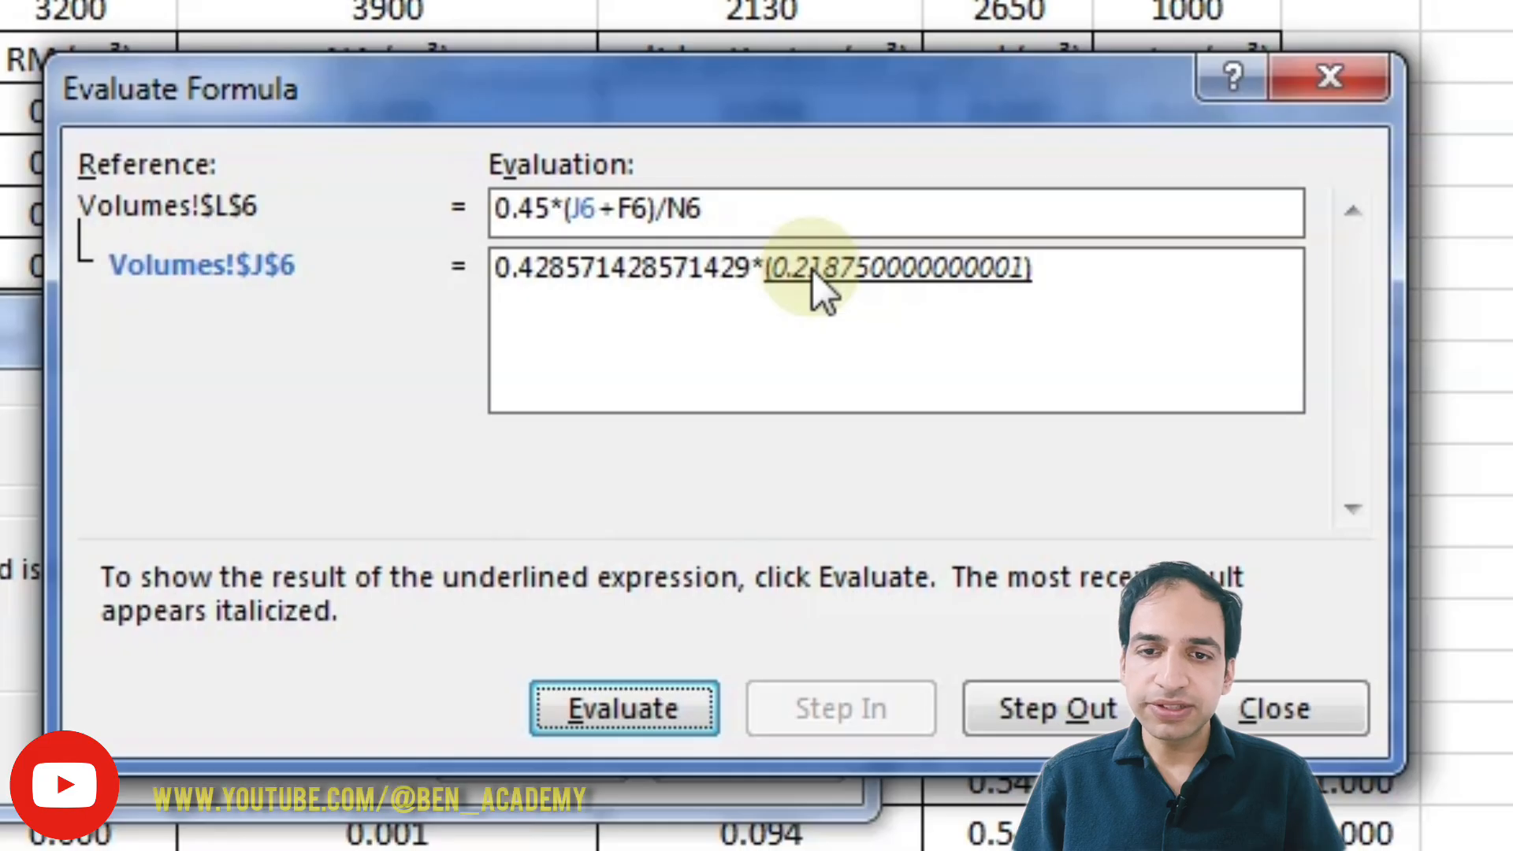
{"action": "left_click", "coordinate": [637, 691]}
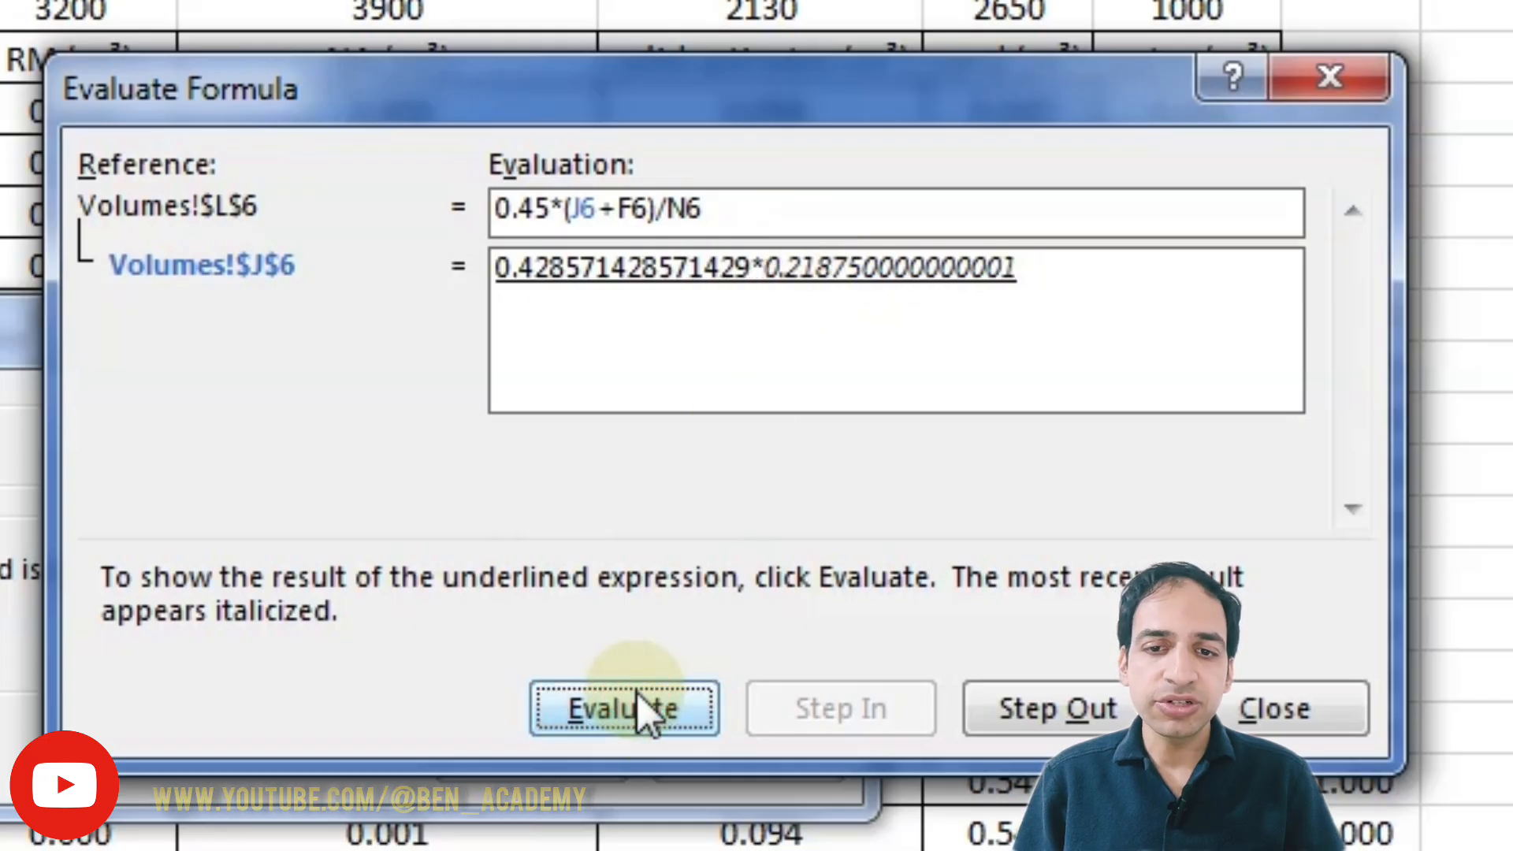
{"action": "left_click", "coordinate": [625, 712]}
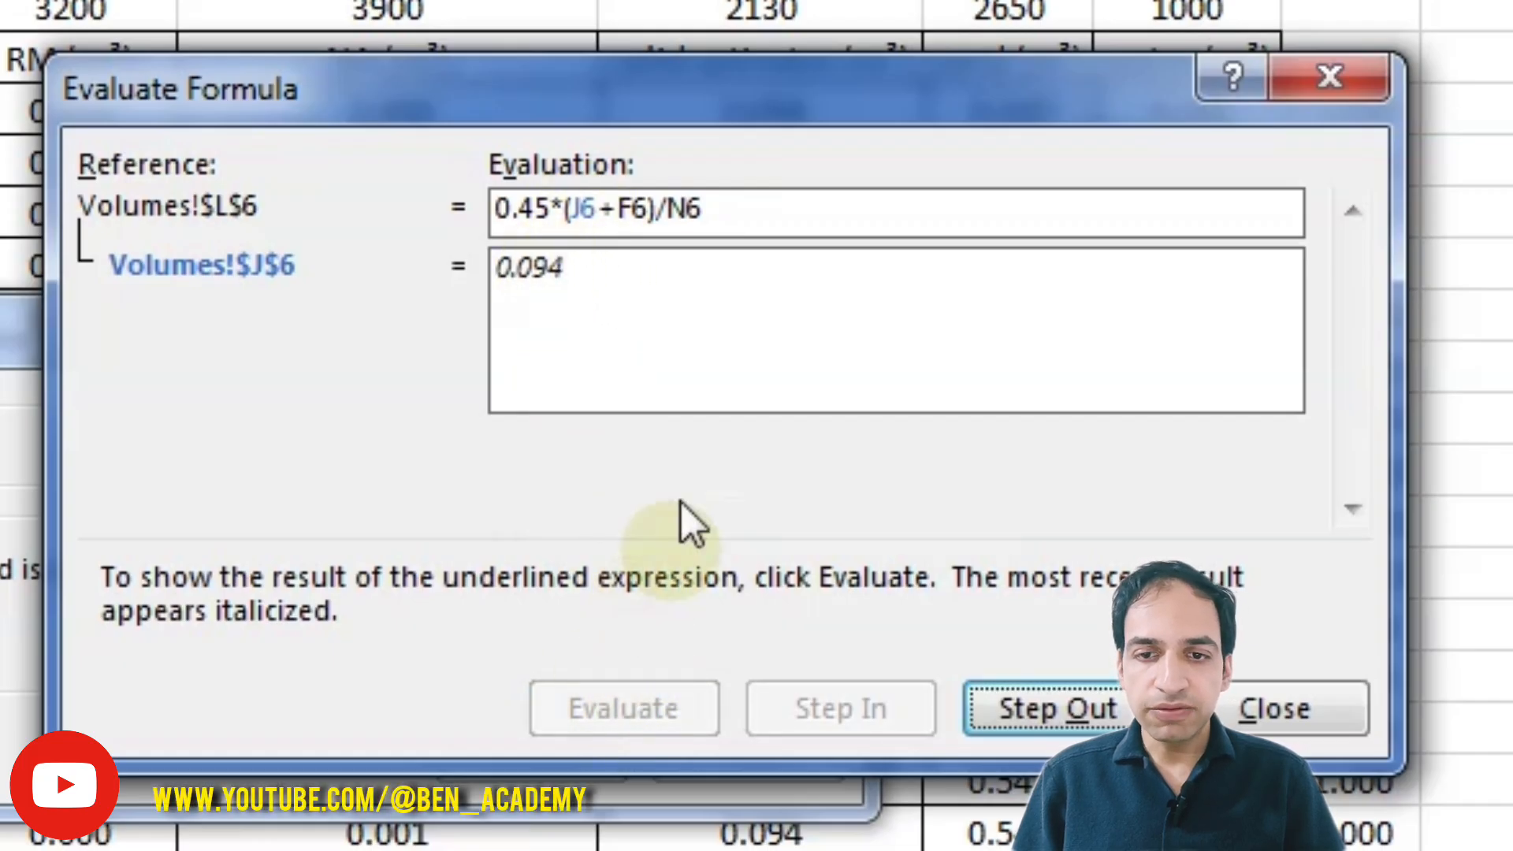
{"action": "left_click", "coordinate": [1073, 718]}
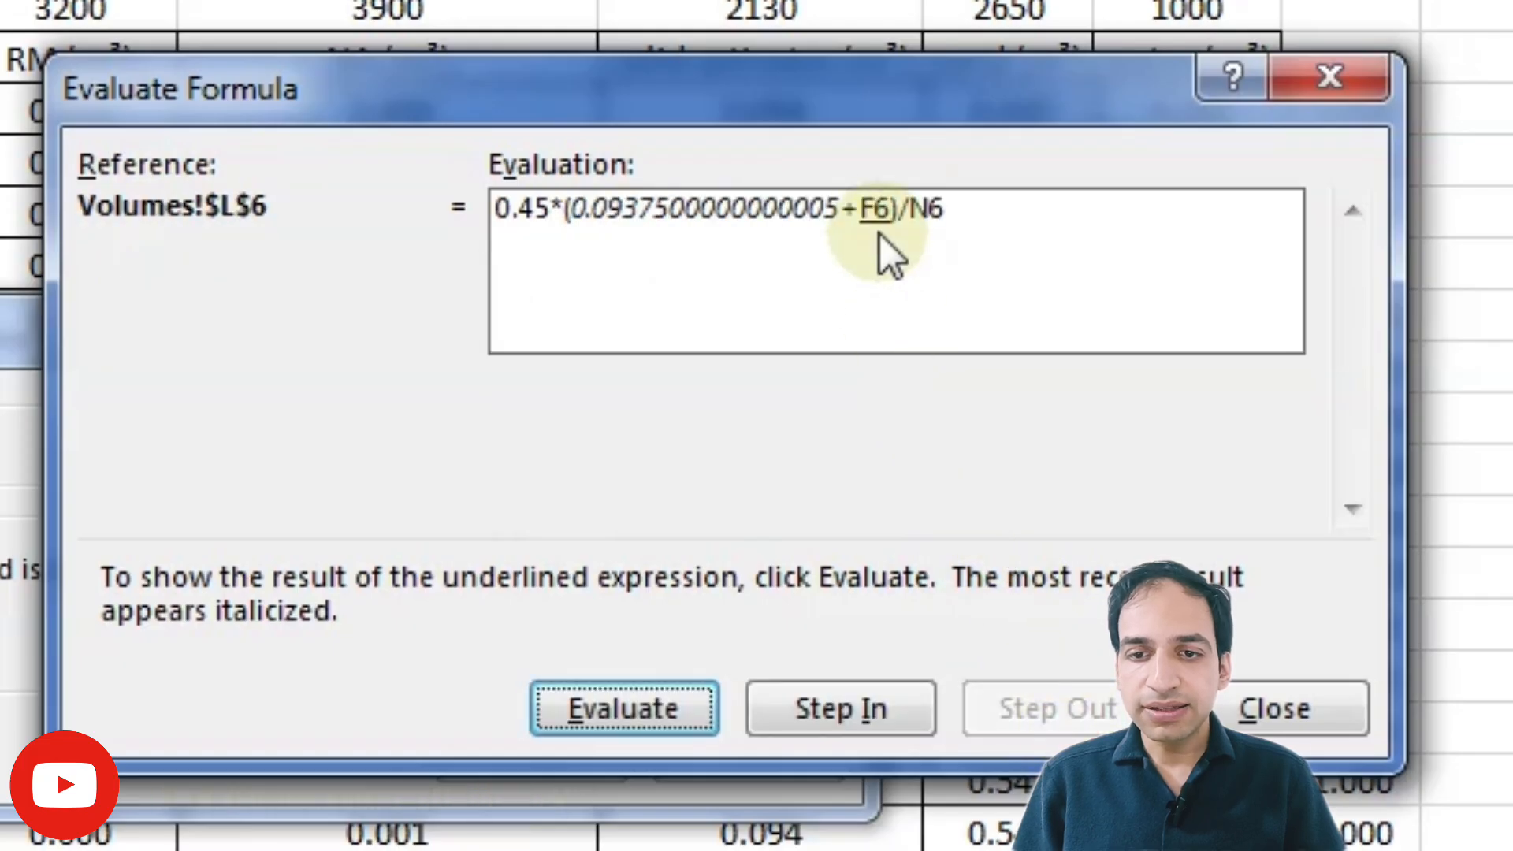
Step: Step into F6 and the empty N6 divisor, evaluate the L6 formula to its final result, and close the evaluator
{"action": "left_click", "coordinate": [832, 707]}
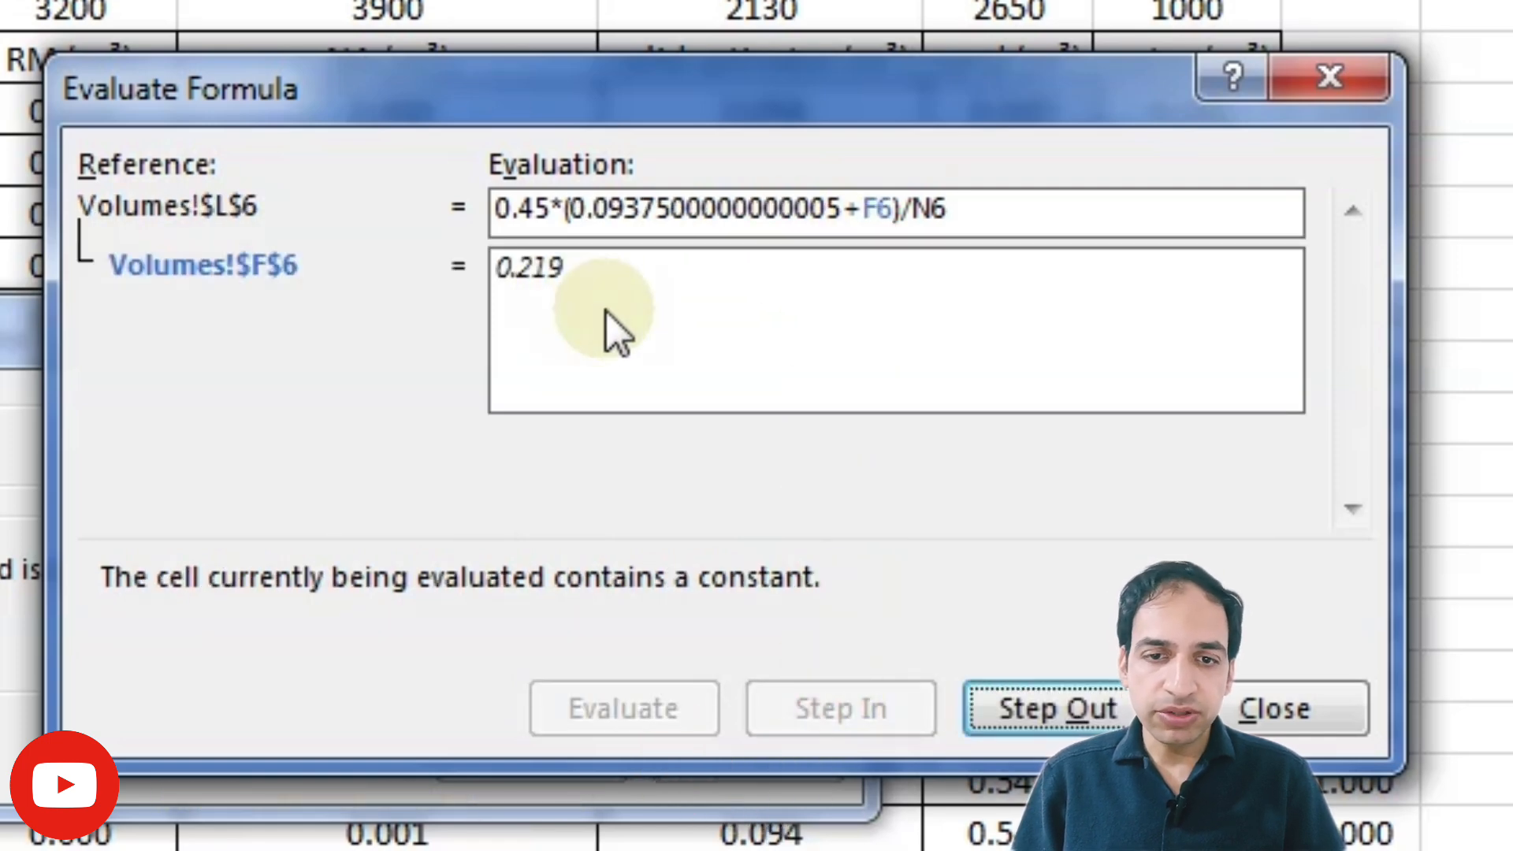
{"action": "left_click", "coordinate": [1038, 704]}
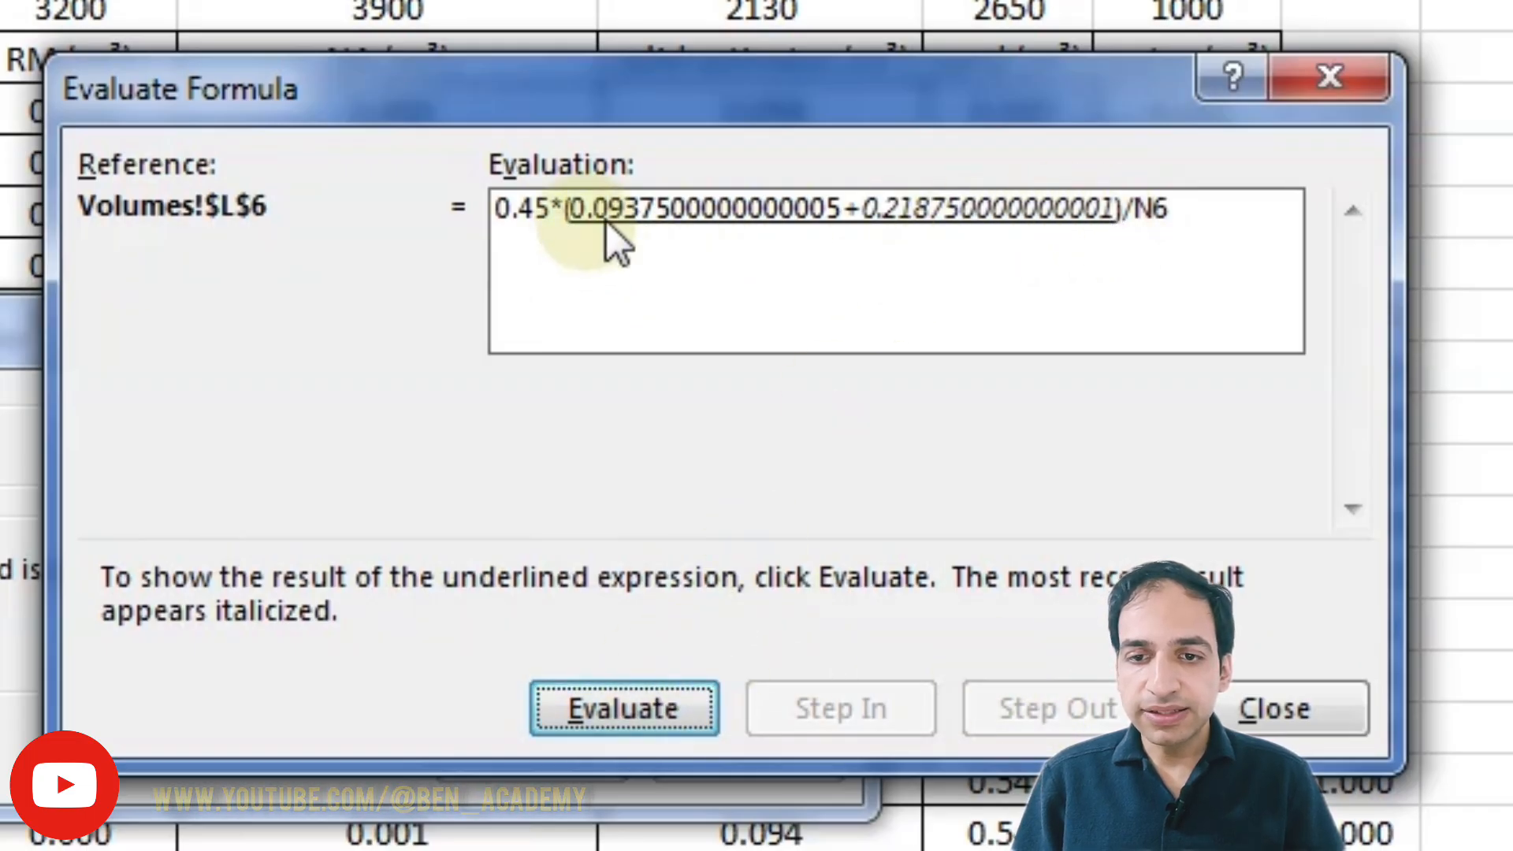
{"action": "left_click", "coordinate": [628, 712]}
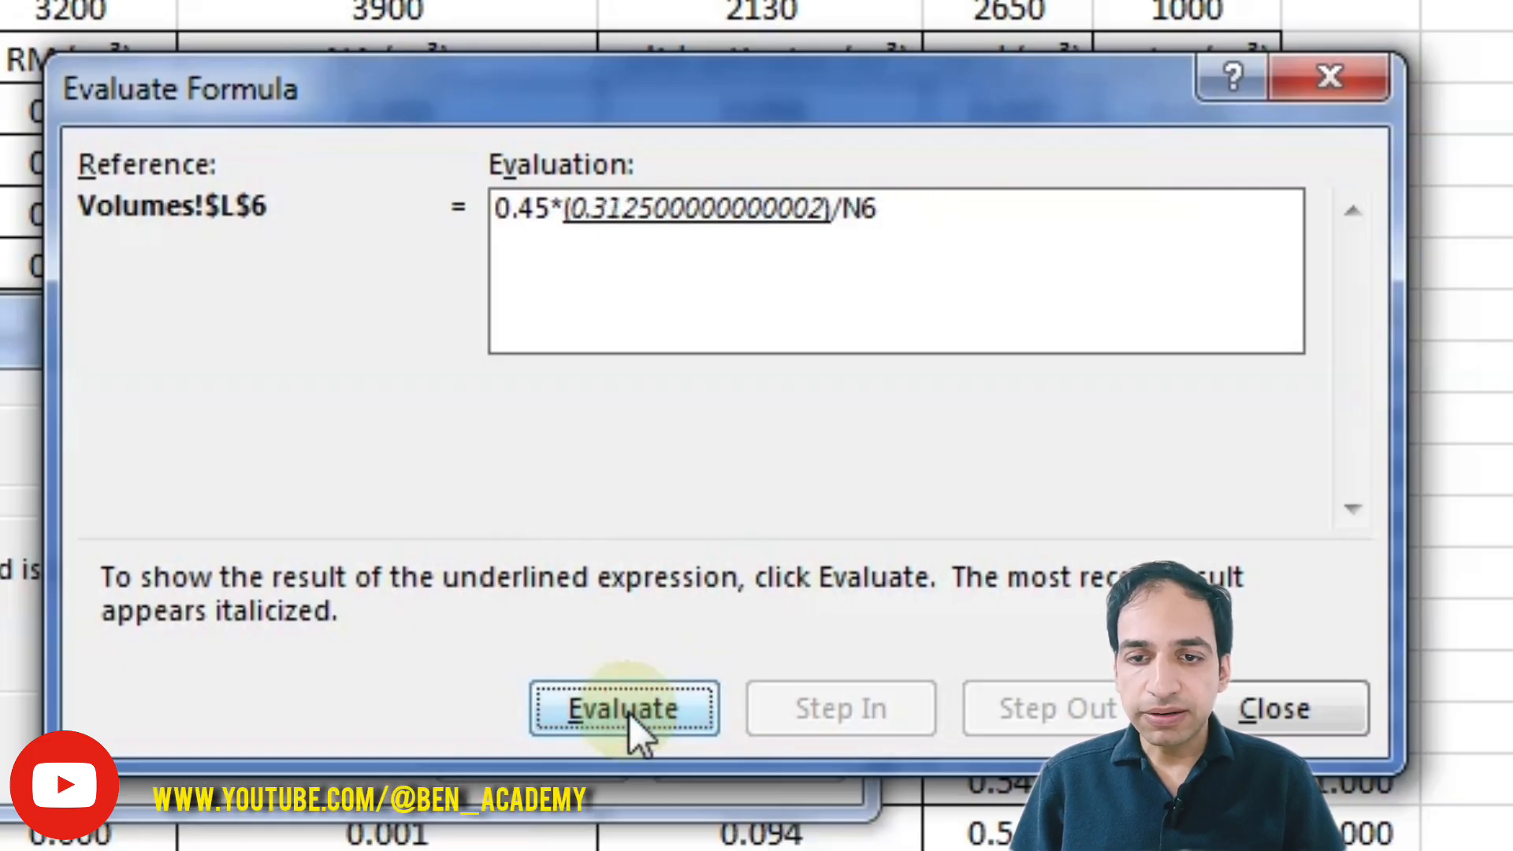
{"action": "left_click", "coordinate": [629, 712]}
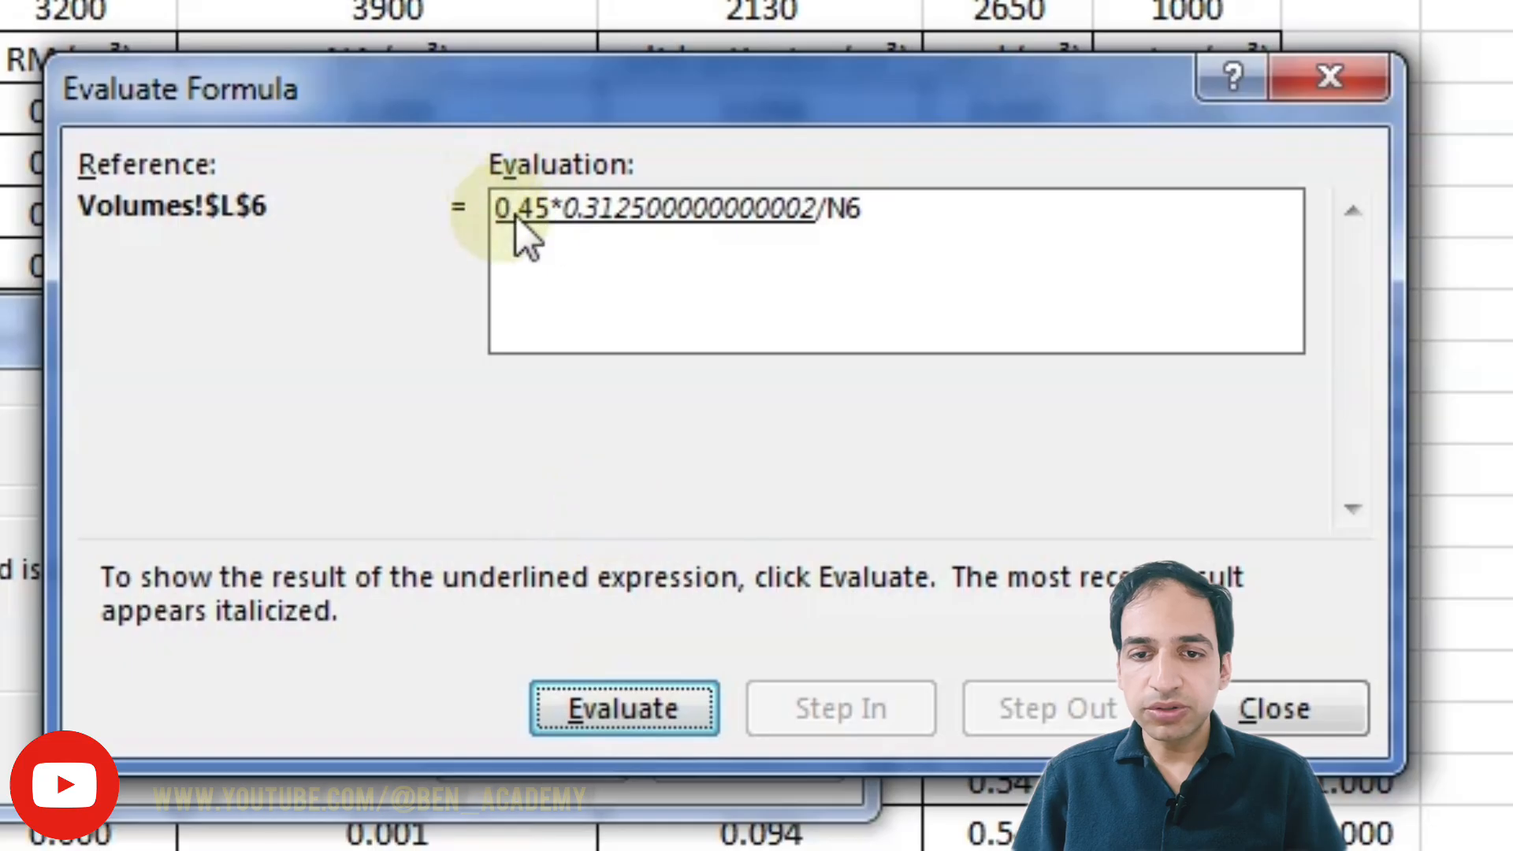
{"action": "left_click", "coordinate": [613, 707]}
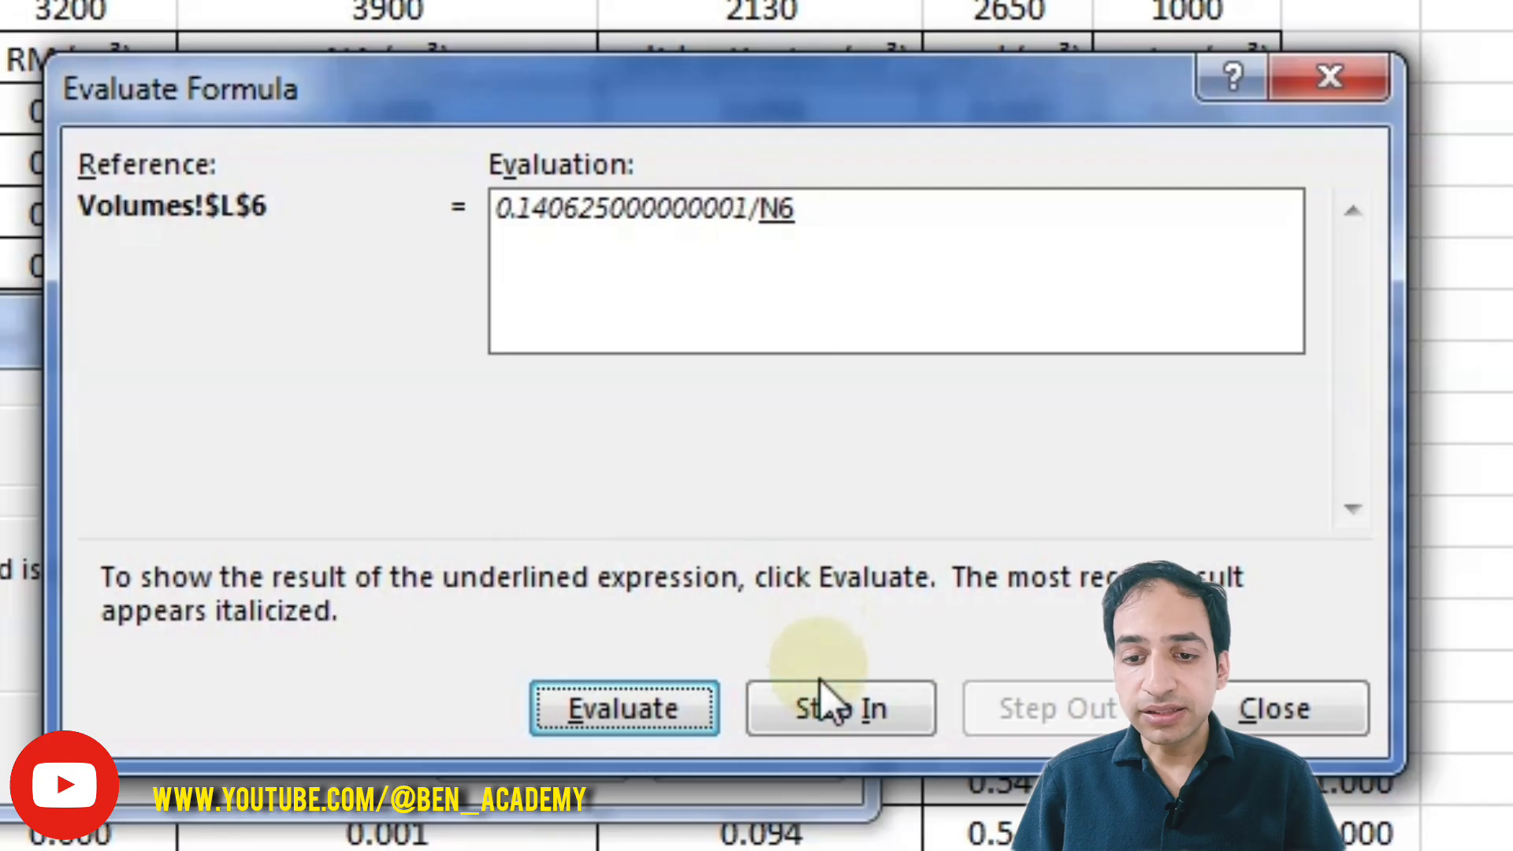
{"action": "left_click", "coordinate": [825, 701]}
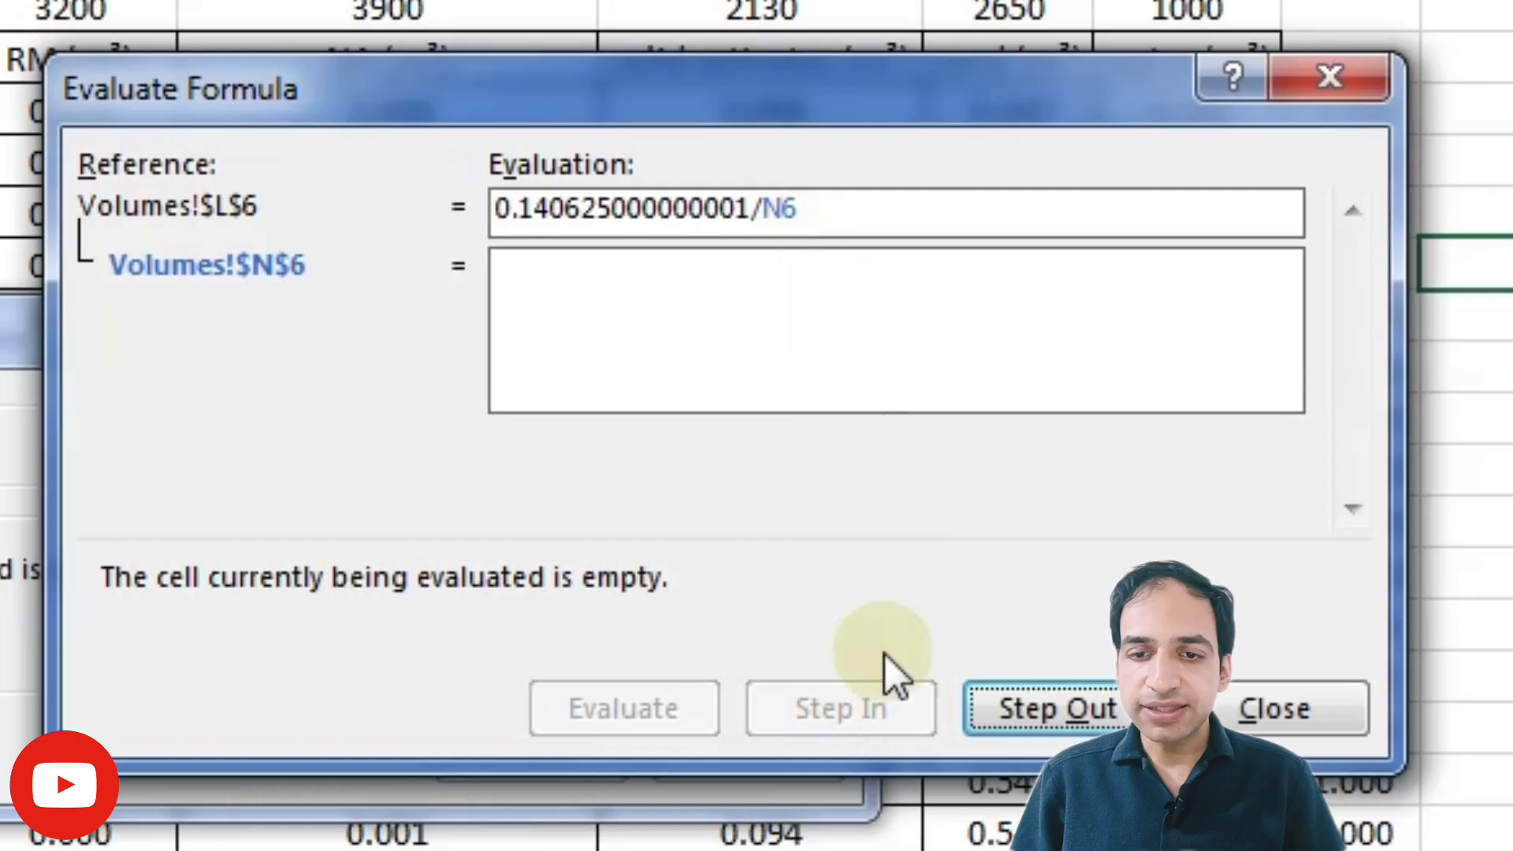
{"action": "left_click", "coordinate": [1042, 709]}
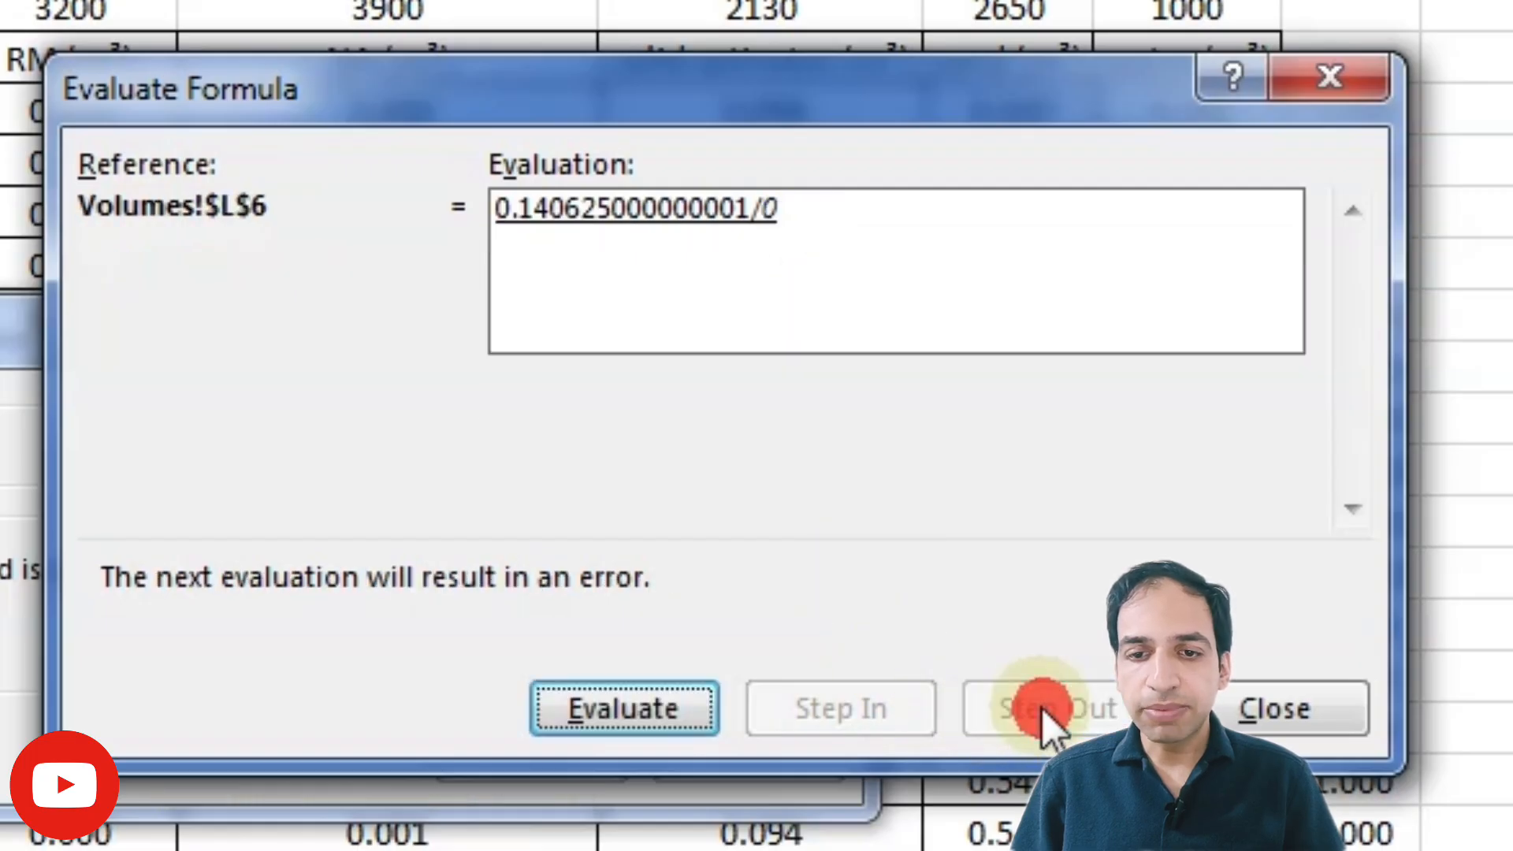
{"action": "left_click", "coordinate": [616, 701]}
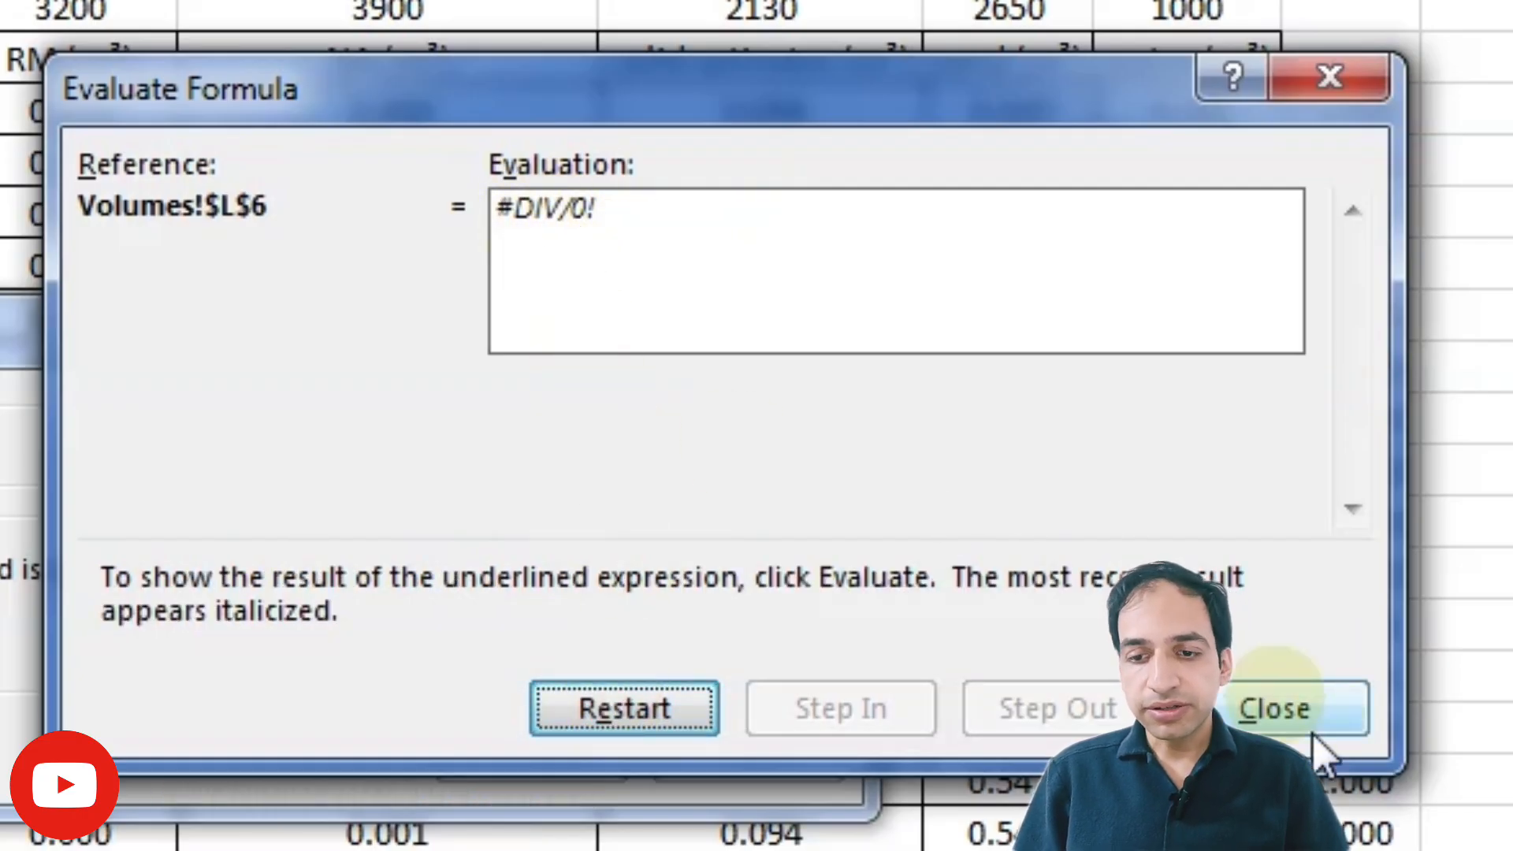
{"action": "left_click", "coordinate": [1291, 711]}
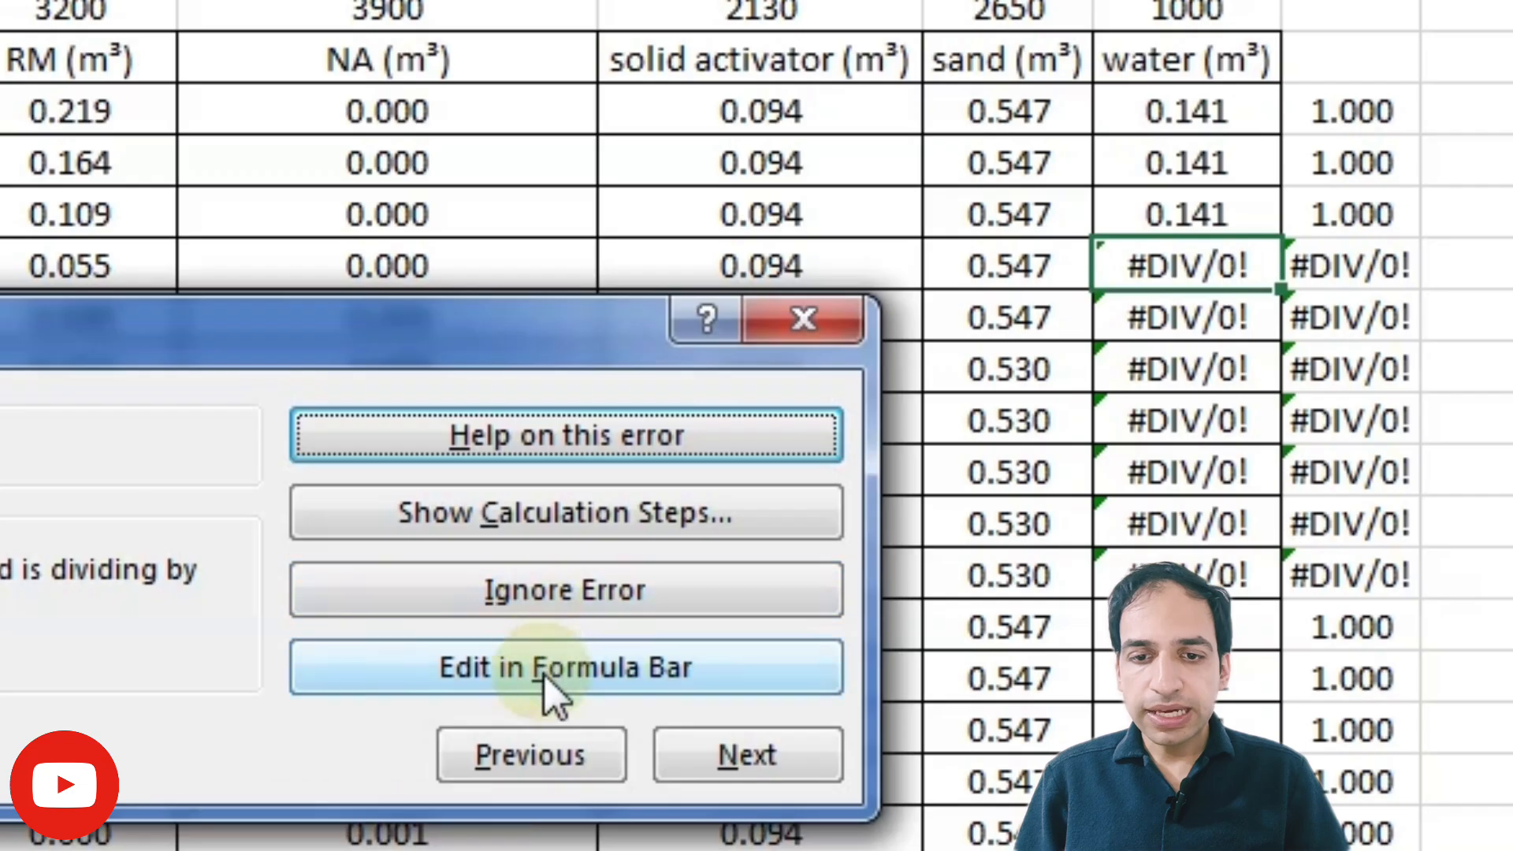
Step: Edit the L8 water formula in the formula bar to =E8*(J8+F8)/M6
{"action": "left_click", "coordinate": [520, 674]}
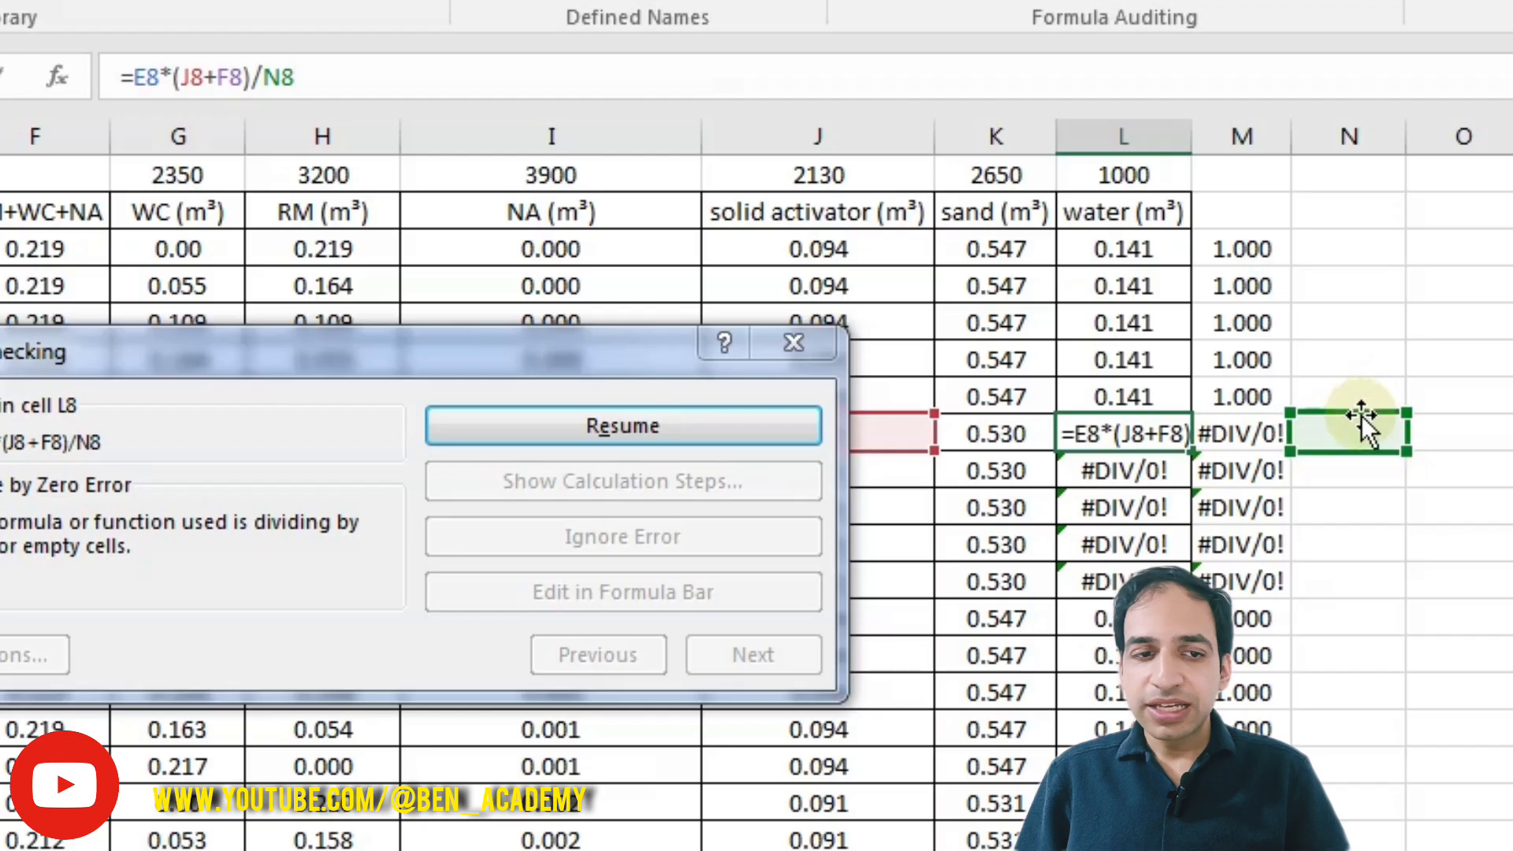
{"action": "left_click_drag", "start_coordinate": [1365, 426], "coordinate": [1275, 364]}
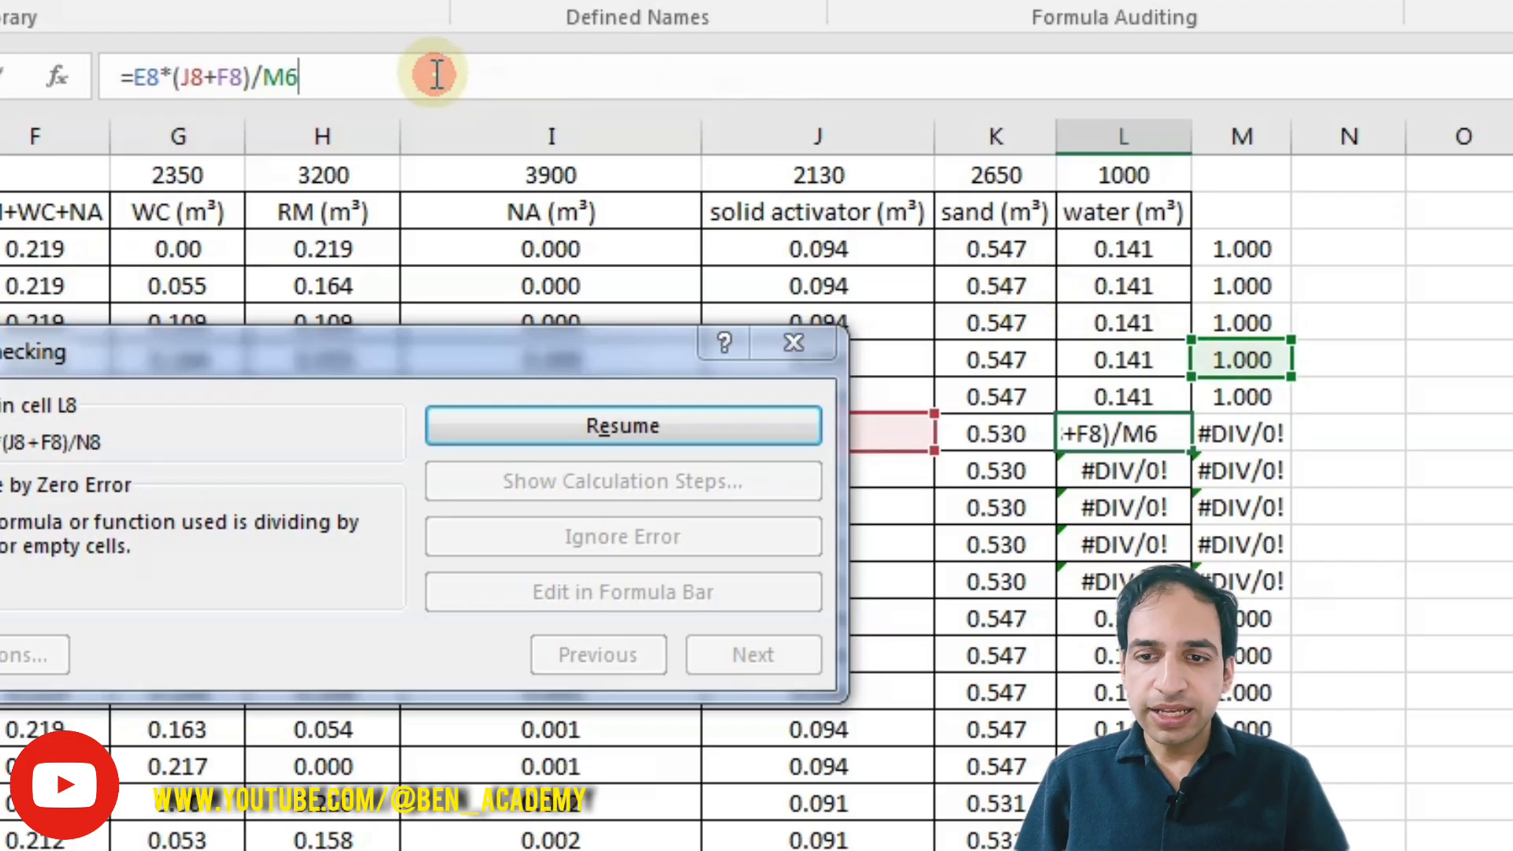
{"action": "key", "text": "Return"}
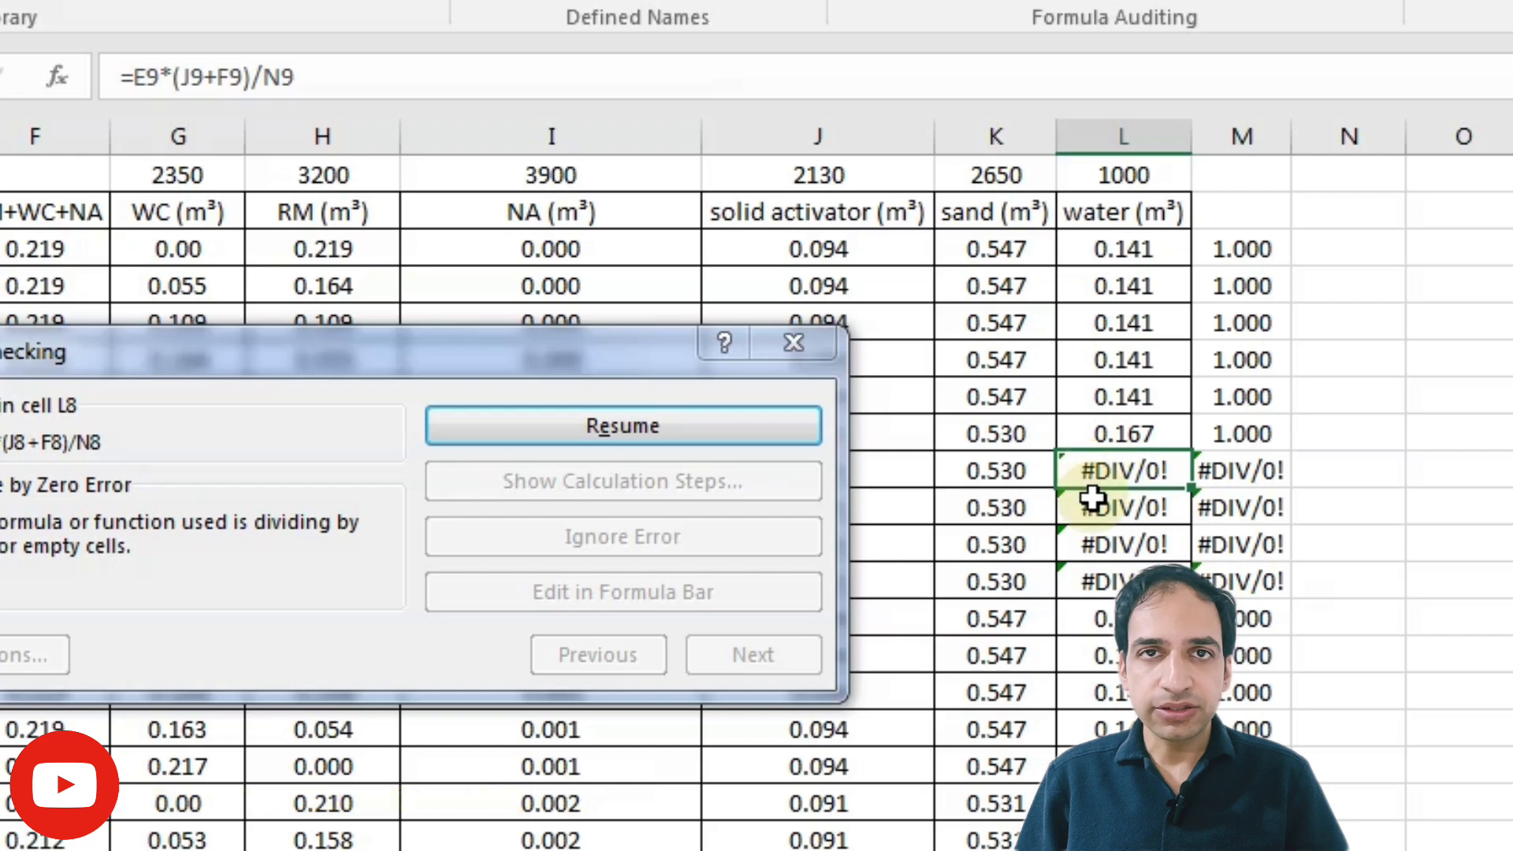
Step: Close error checking and trace the error in water cell L9
{"action": "left_click", "coordinate": [792, 343]}
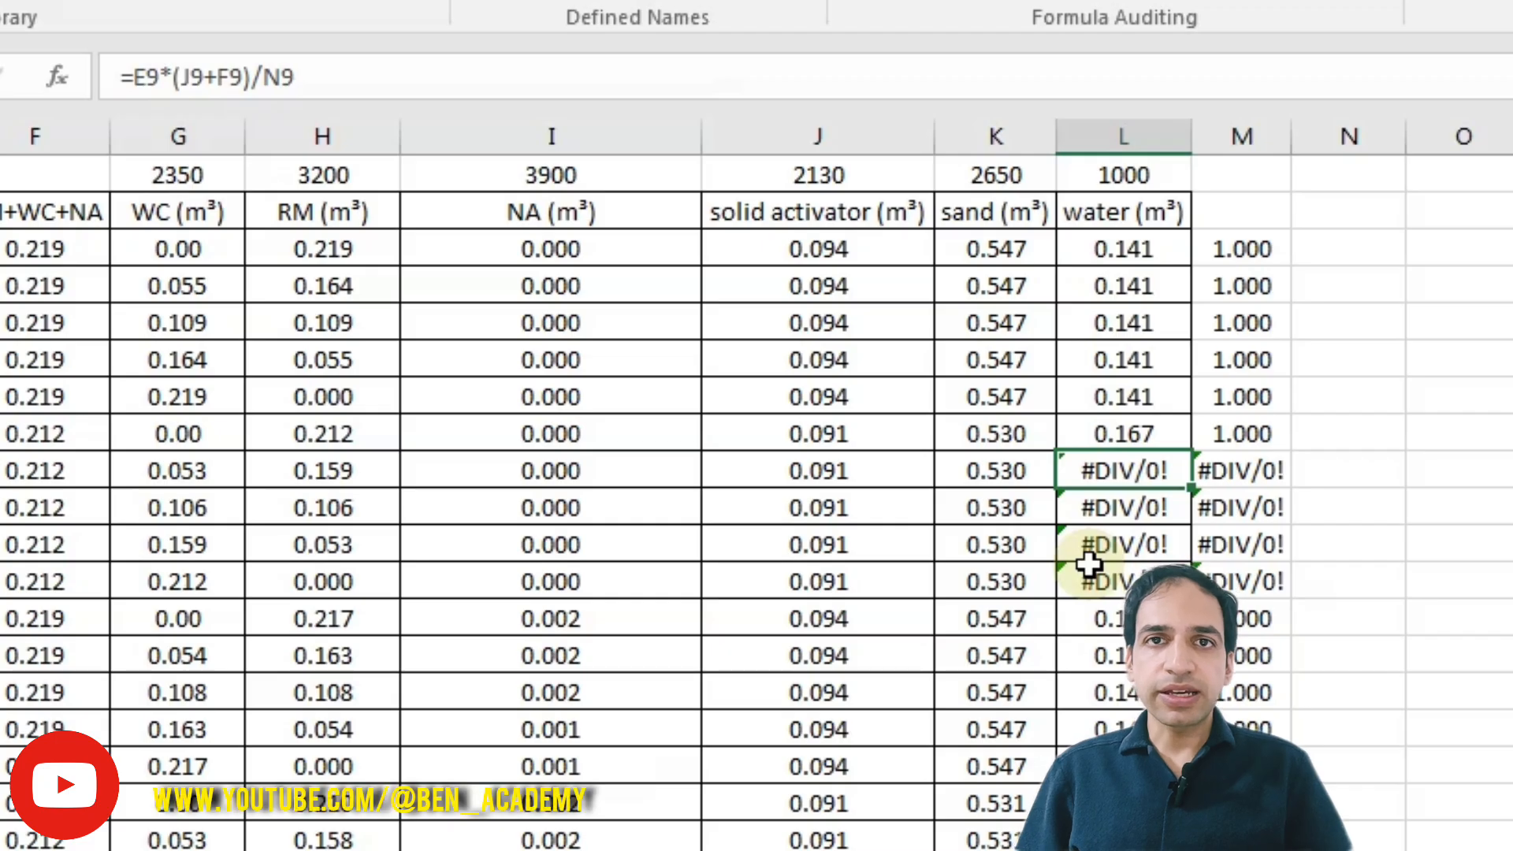
{"action": "left_click", "coordinate": [1417, 79]}
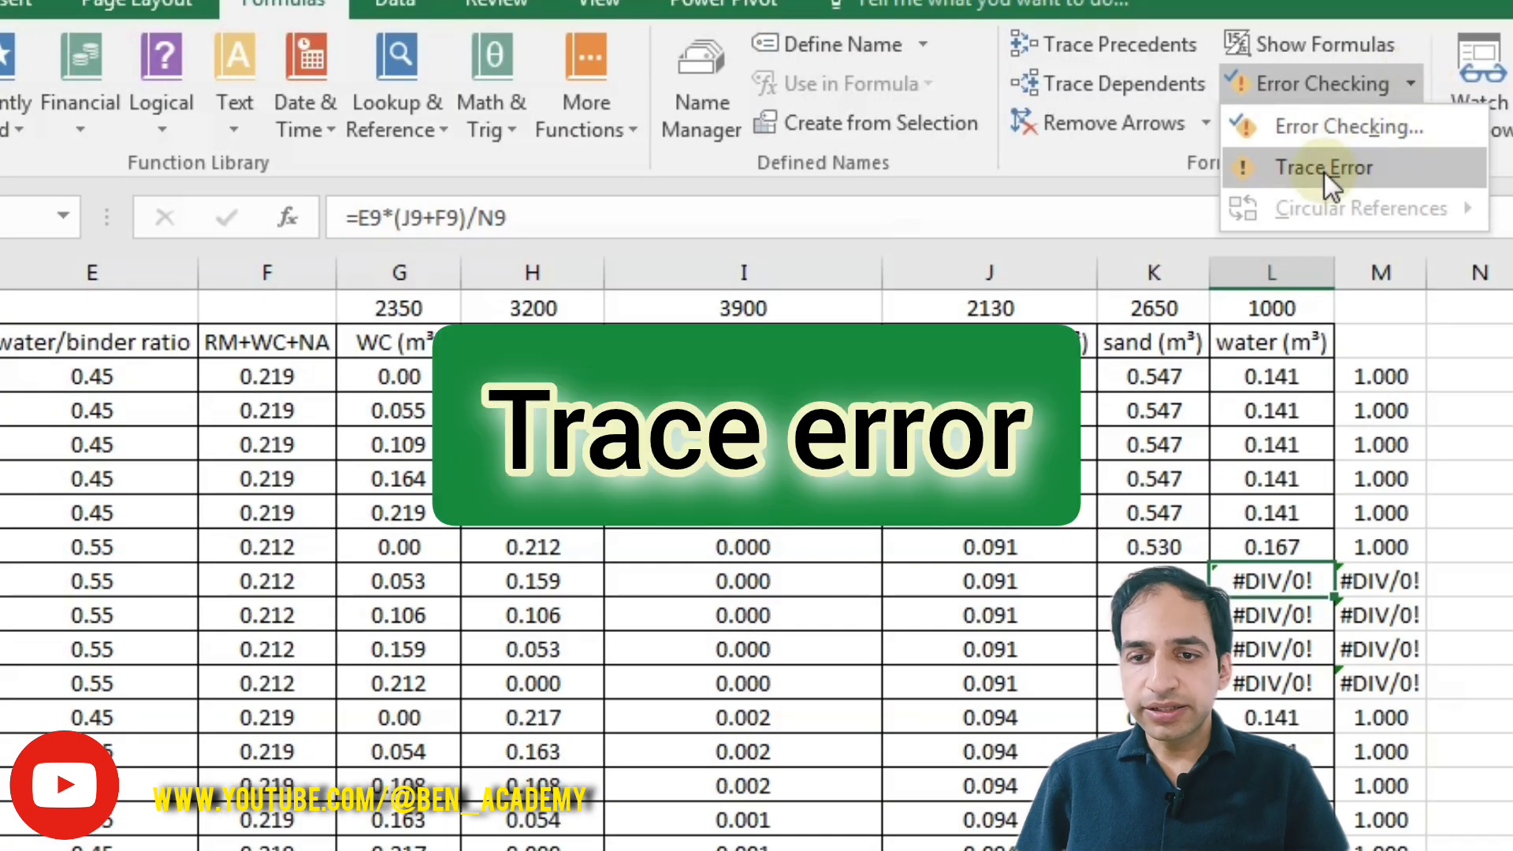
{"action": "left_click", "coordinate": [1326, 171]}
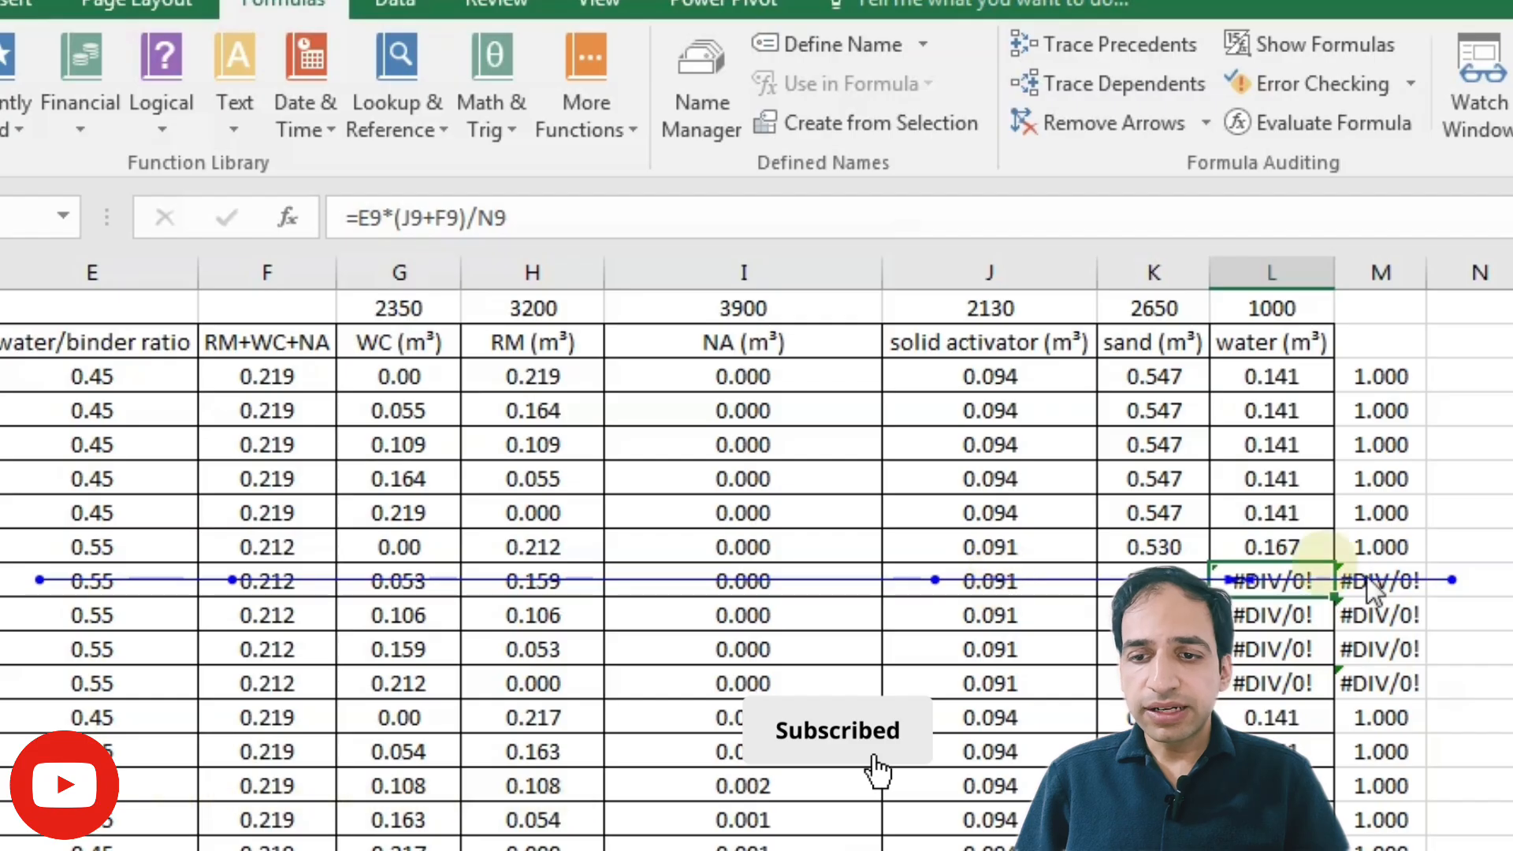
Step: Remove the trace error arrows from the sheet
{"action": "left_click", "coordinate": [1496, 582]}
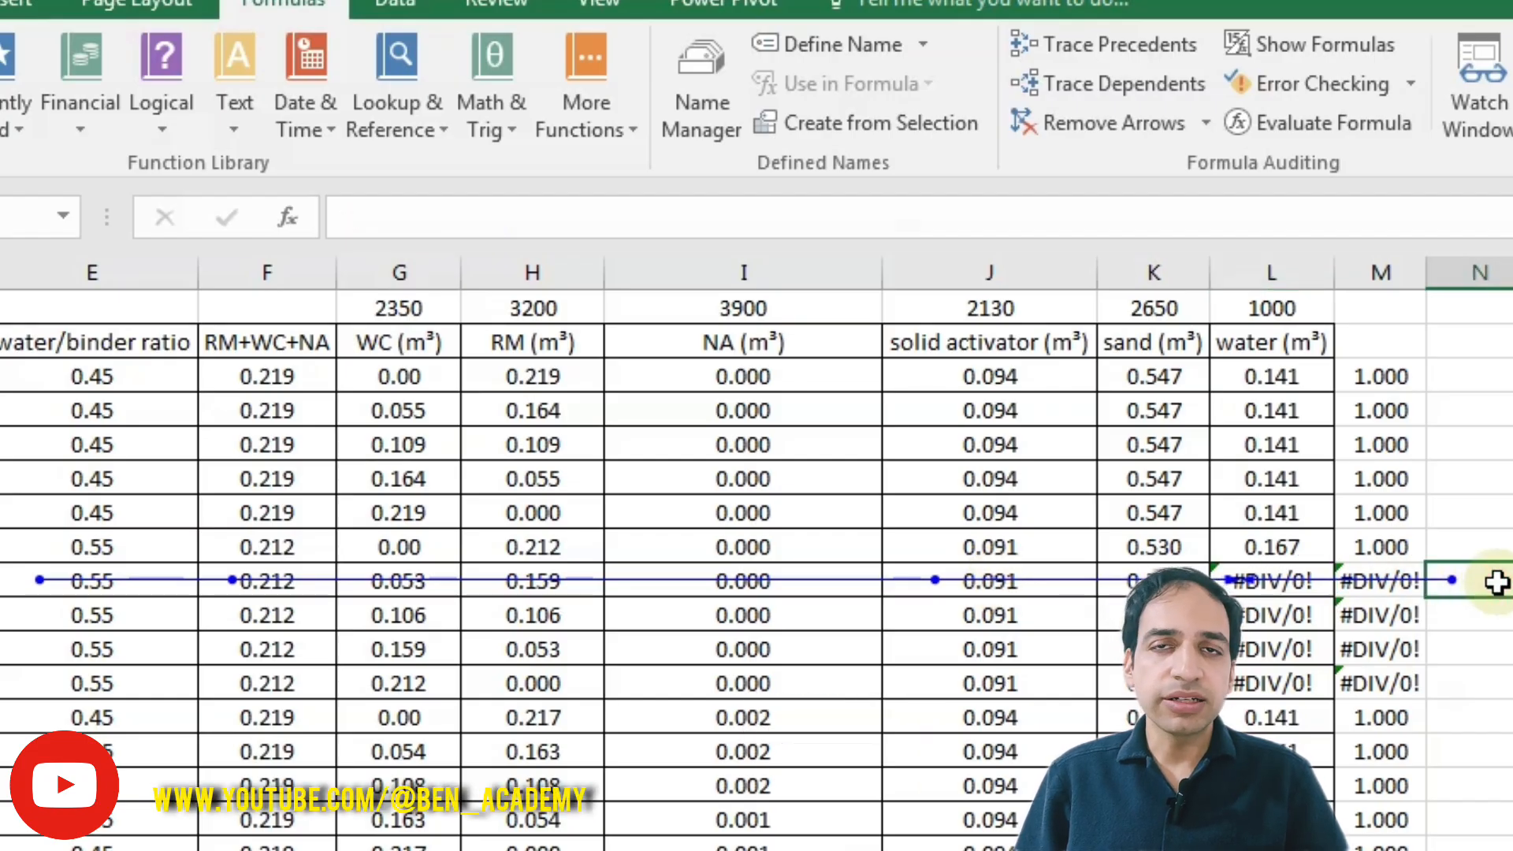
{"action": "left_click", "coordinate": [1409, 82]}
{"action": "left_click", "coordinate": [1111, 120]}
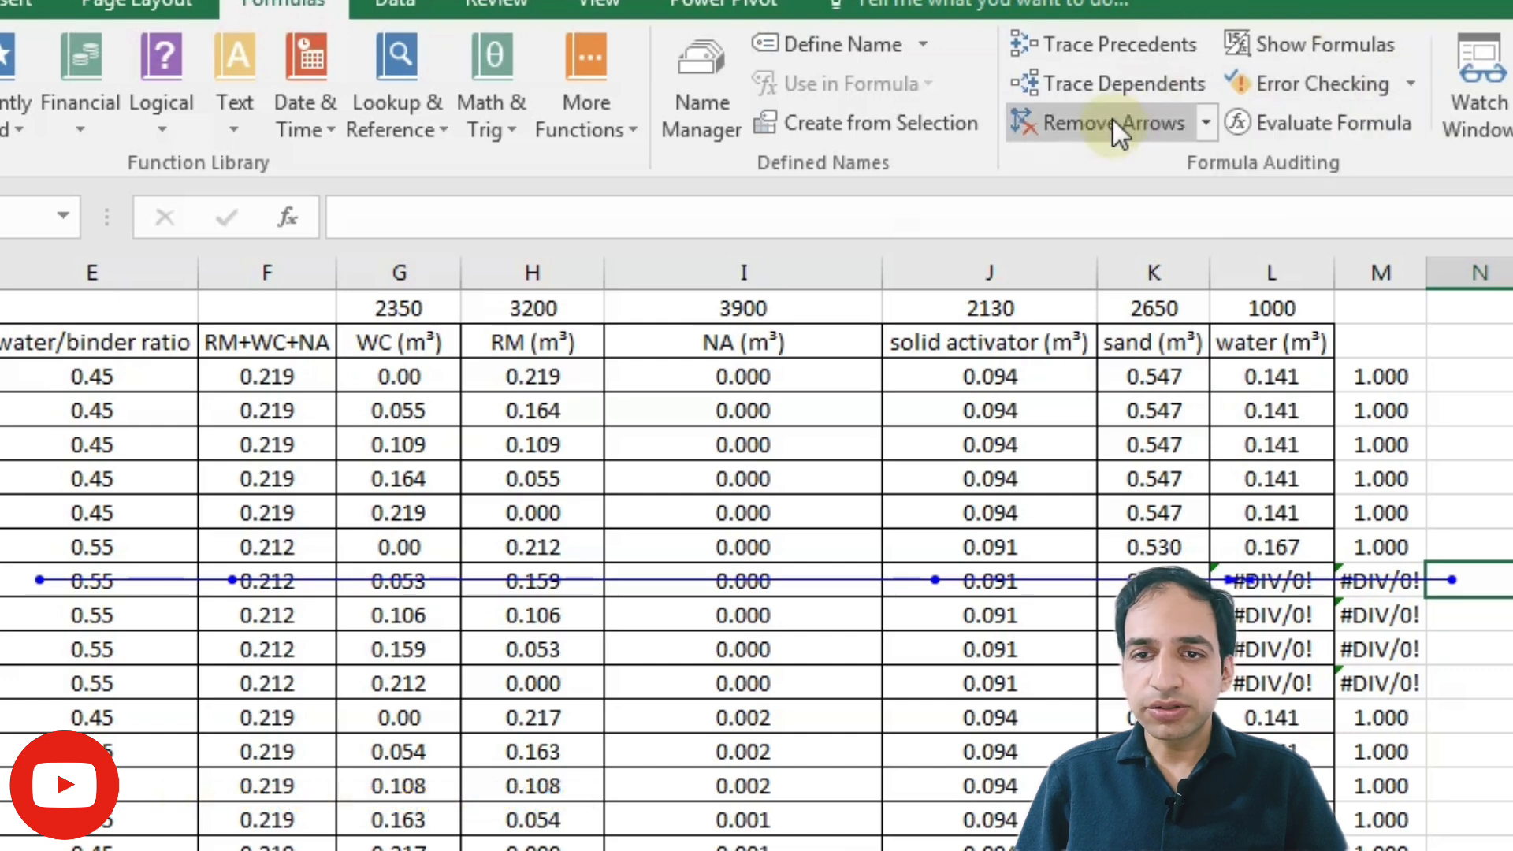
{"action": "left_click", "coordinate": [1109, 118]}
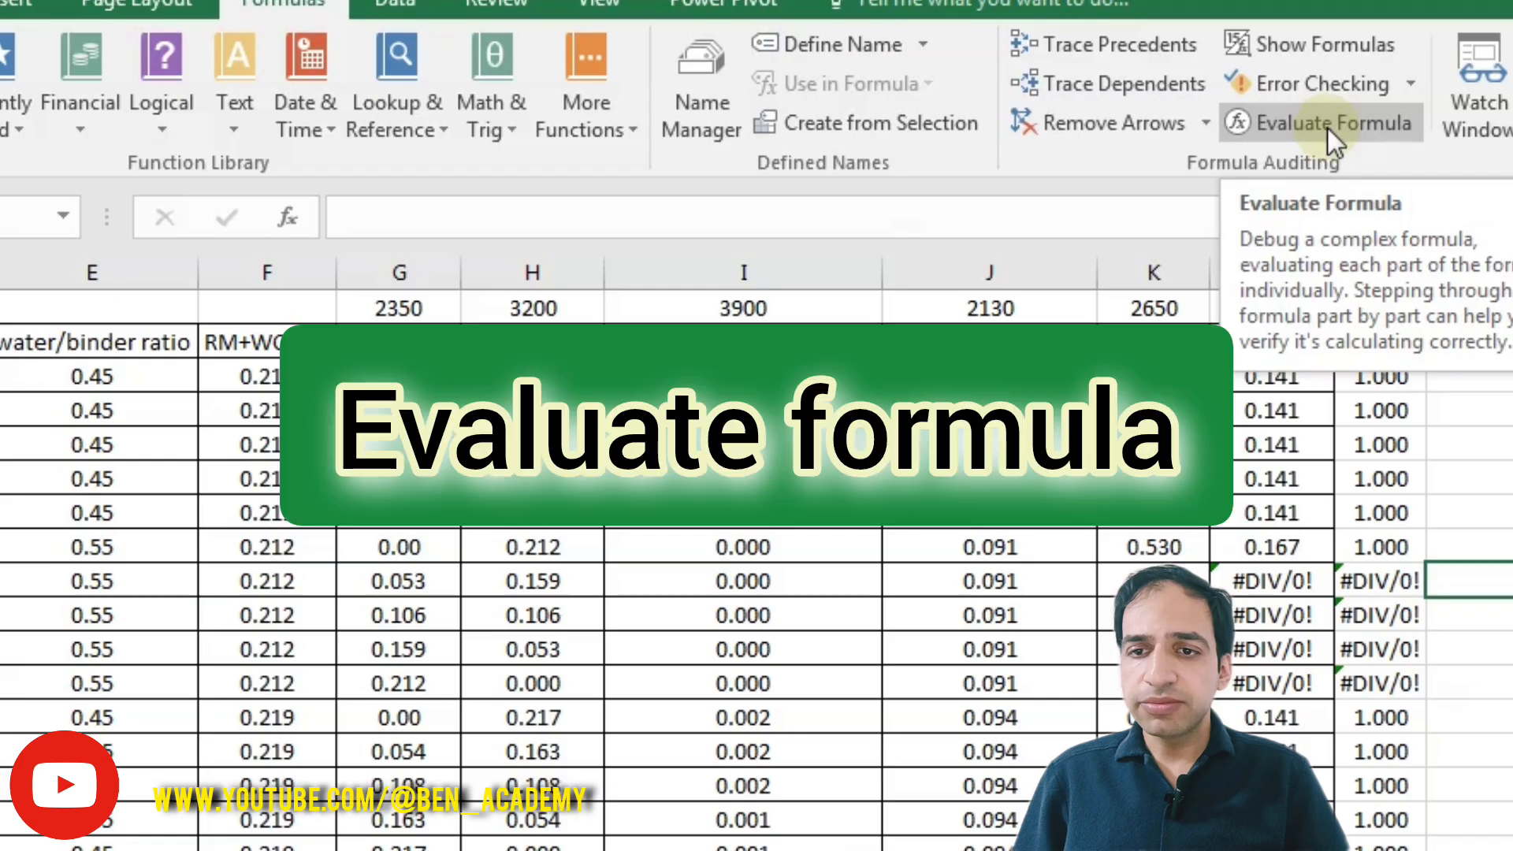
Step: Evaluate the L7 water formula through its E7 and J7 parts, then close the evaluator
{"action": "left_click", "coordinate": [1261, 513]}
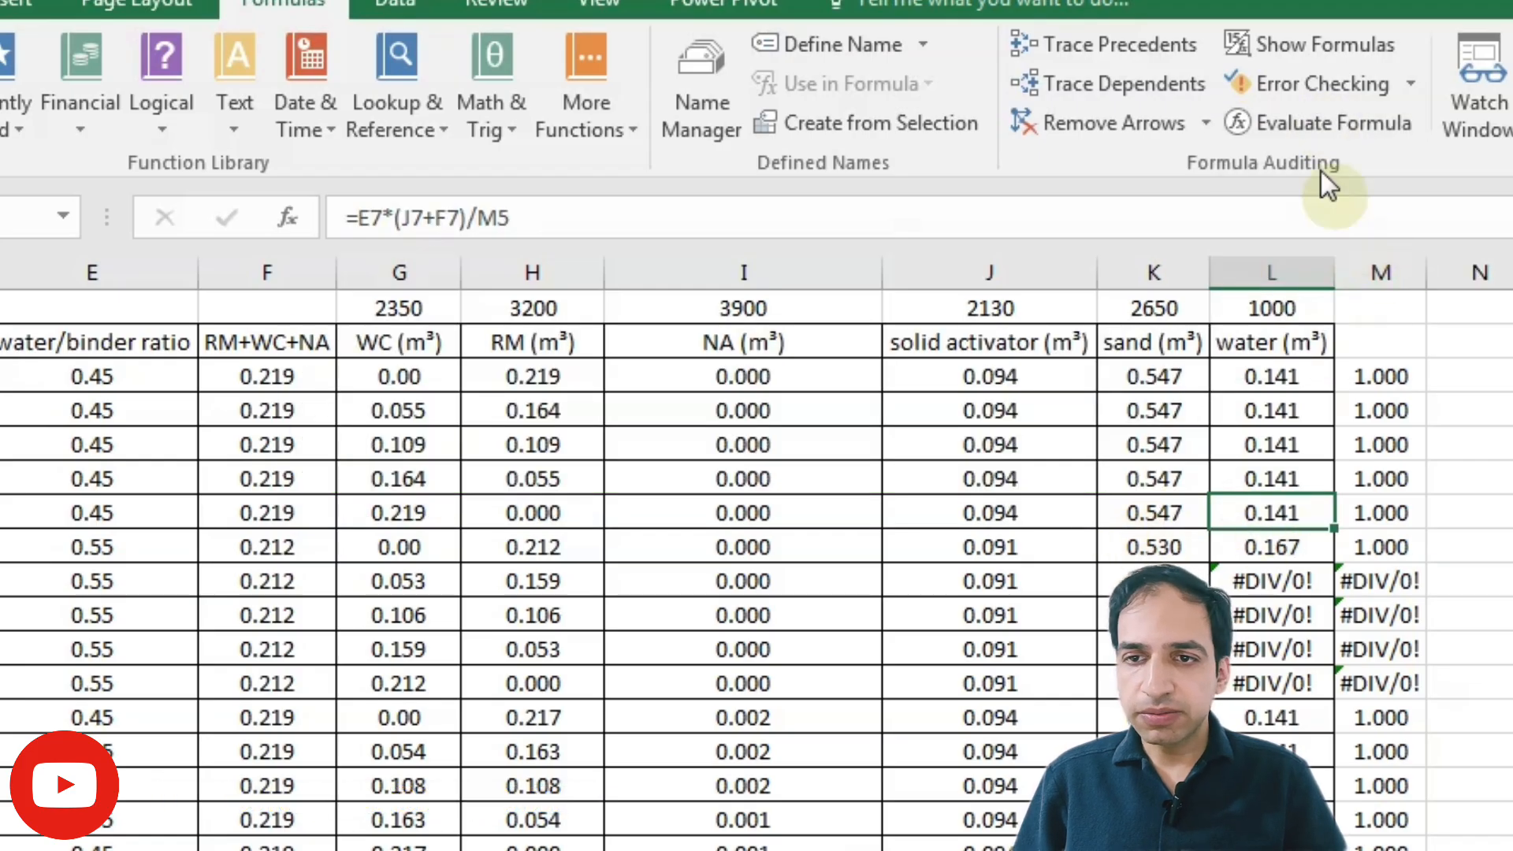
{"action": "left_click", "coordinate": [1293, 121]}
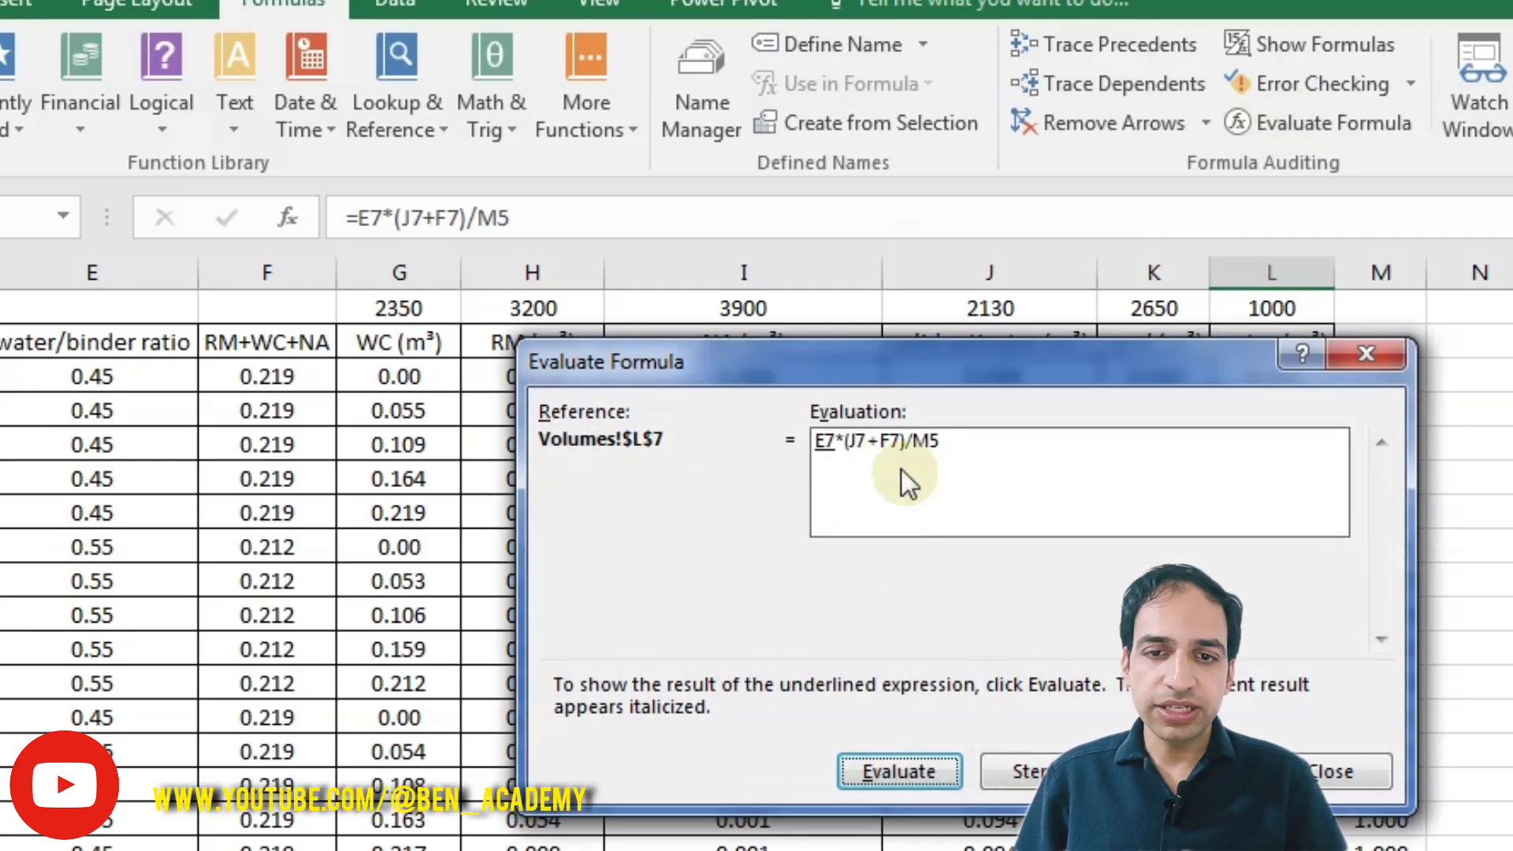
{"action": "key", "text": "Return"}
{"action": "key", "text": "Return"}
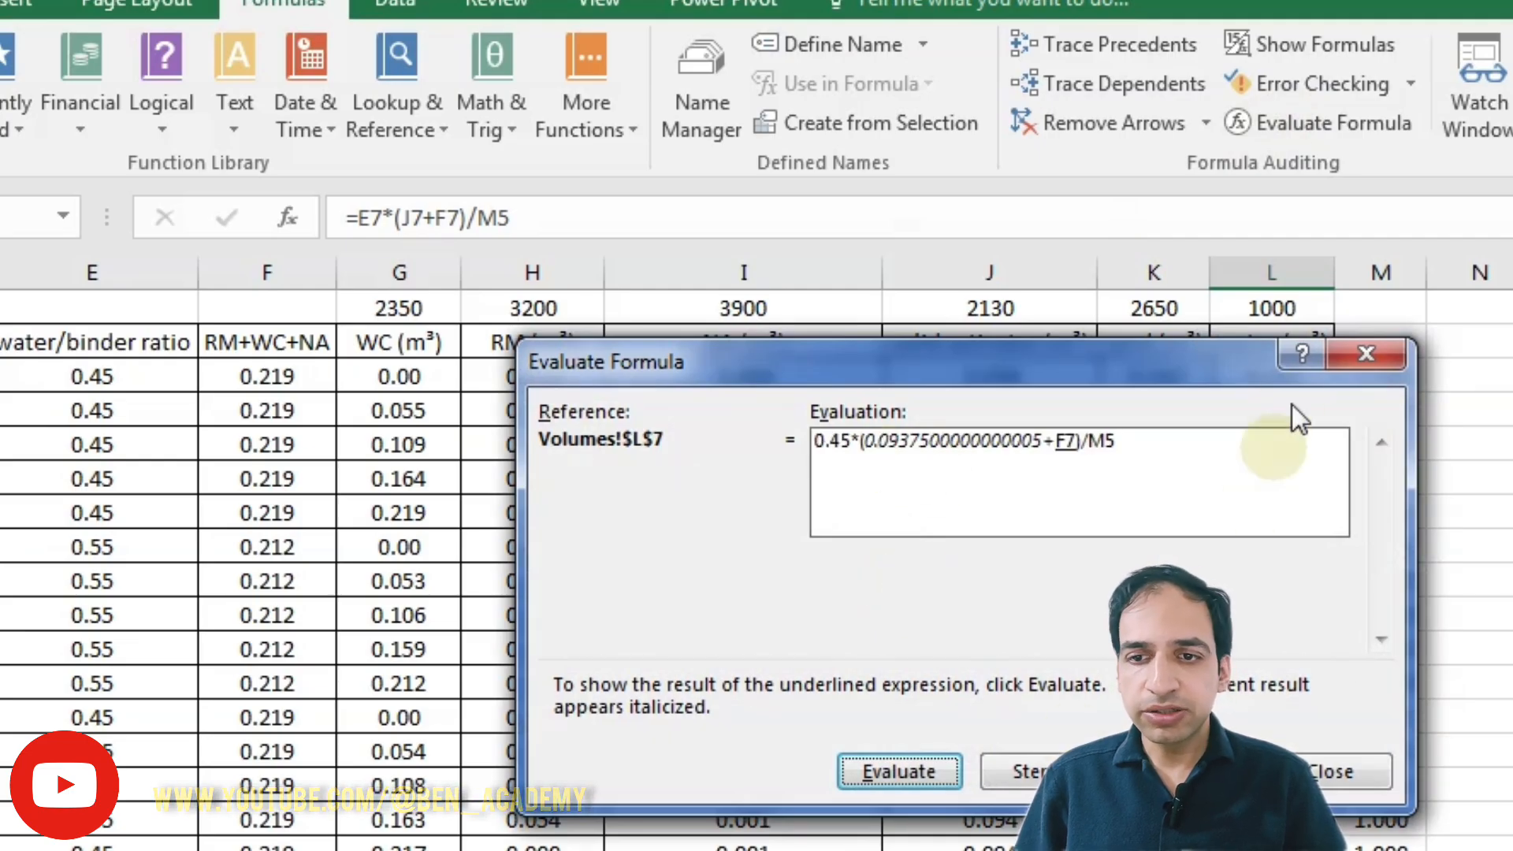
{"action": "left_click", "coordinate": [1362, 353]}
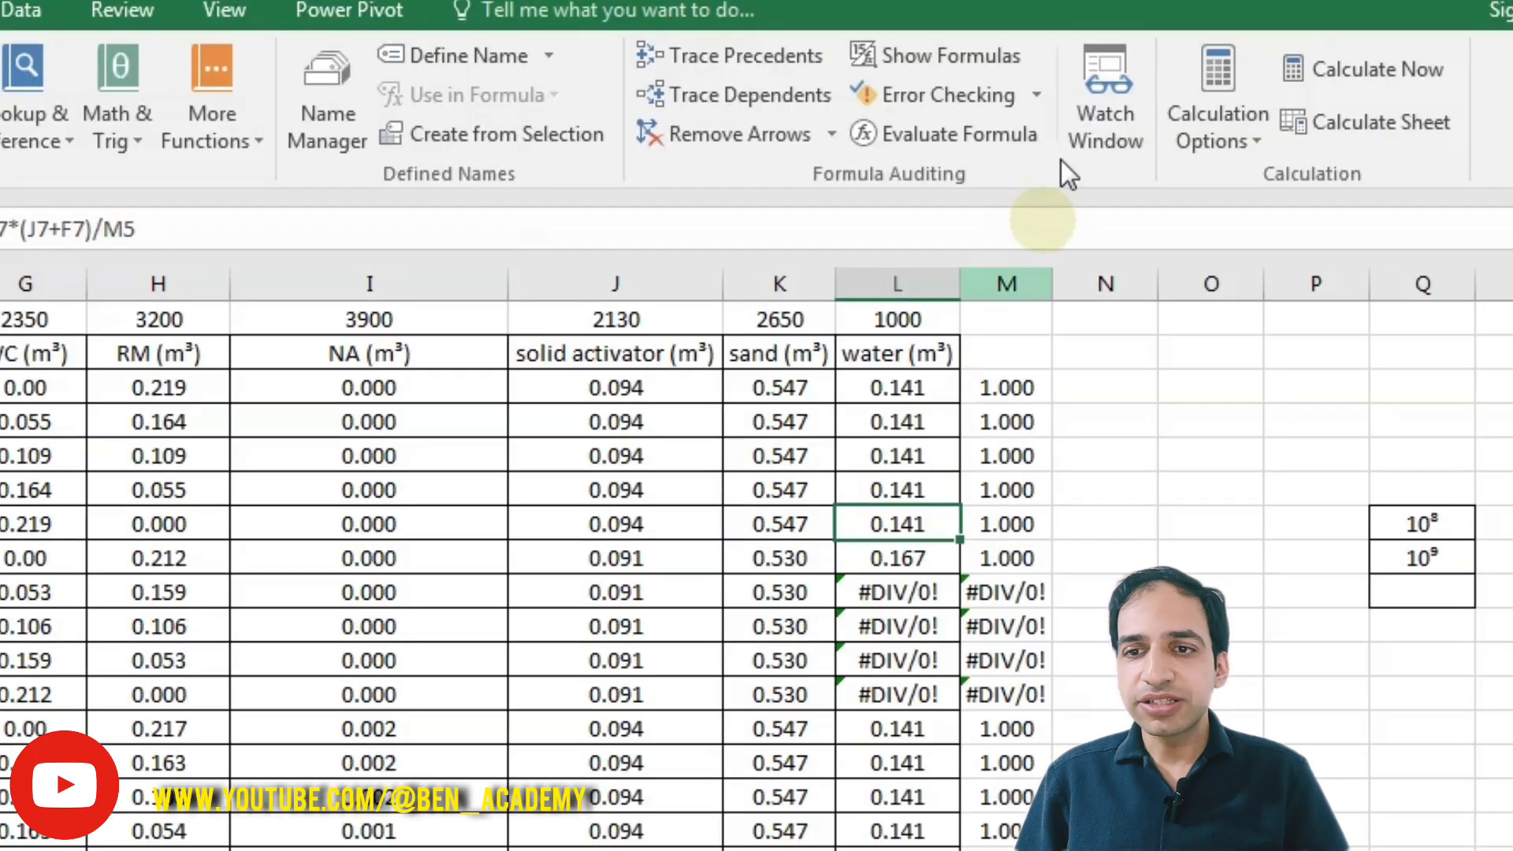
Step: Open the Watch Window and delete the existing L12 watch
{"action": "left_click", "coordinate": [1097, 115]}
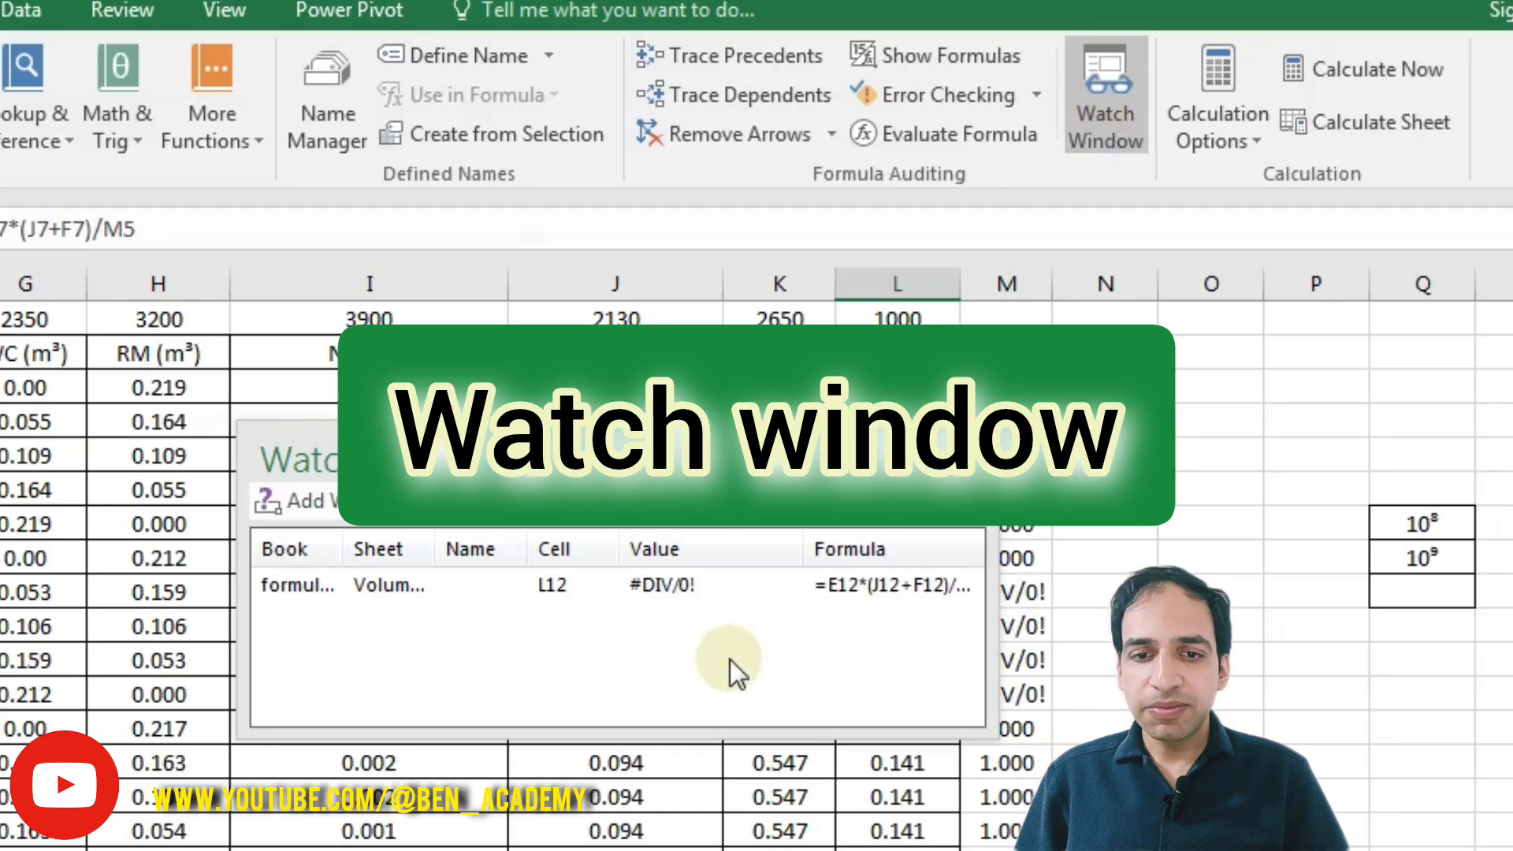
{"action": "left_click", "coordinate": [419, 588]}
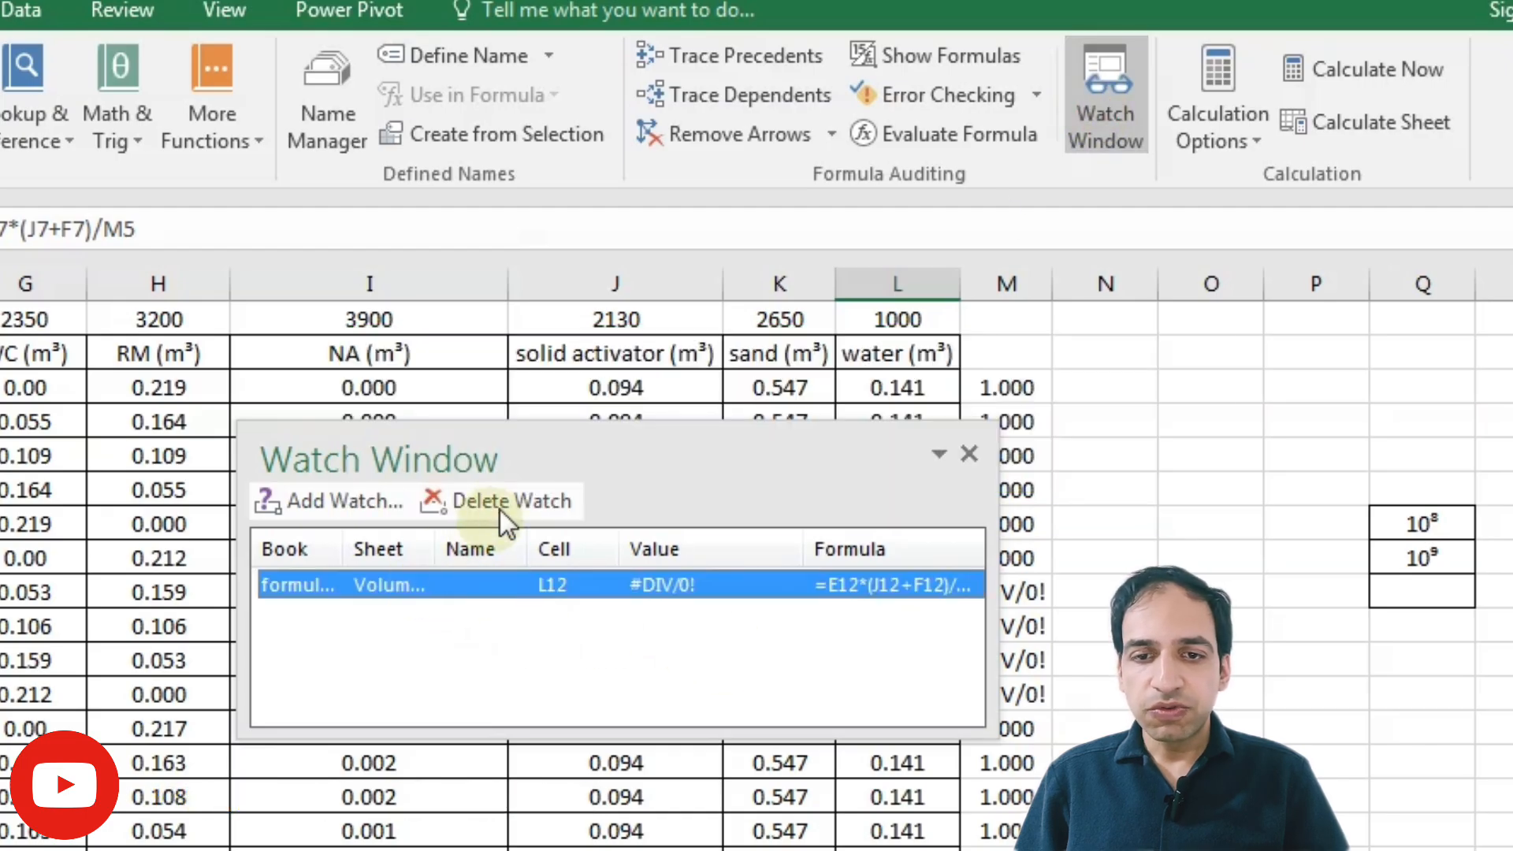
{"action": "left_click", "coordinate": [508, 502]}
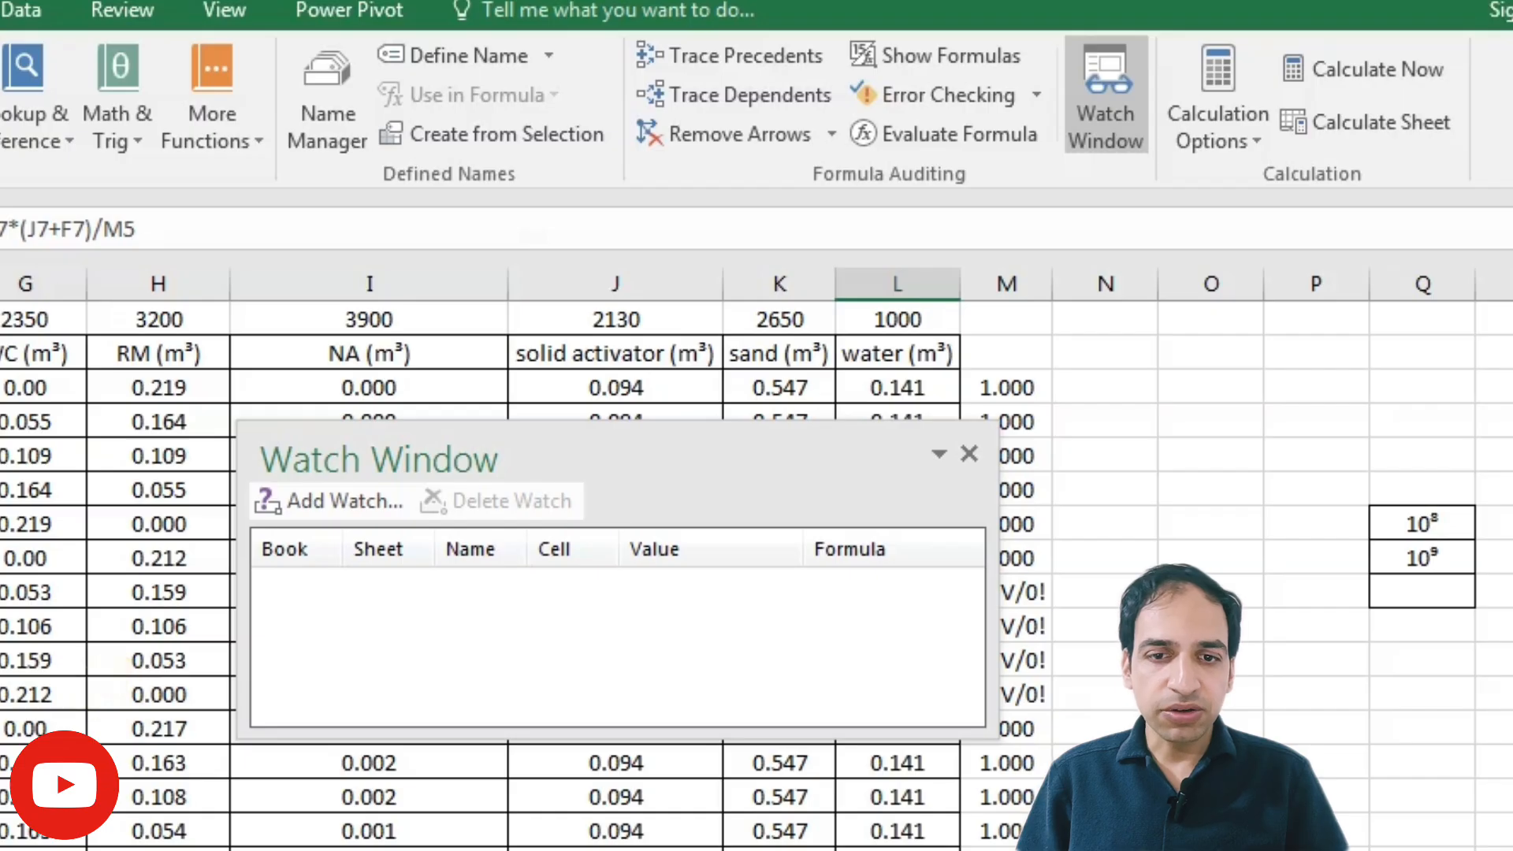
Step: Add a watch on cell E6
{"action": "left_click", "coordinate": [328, 504]}
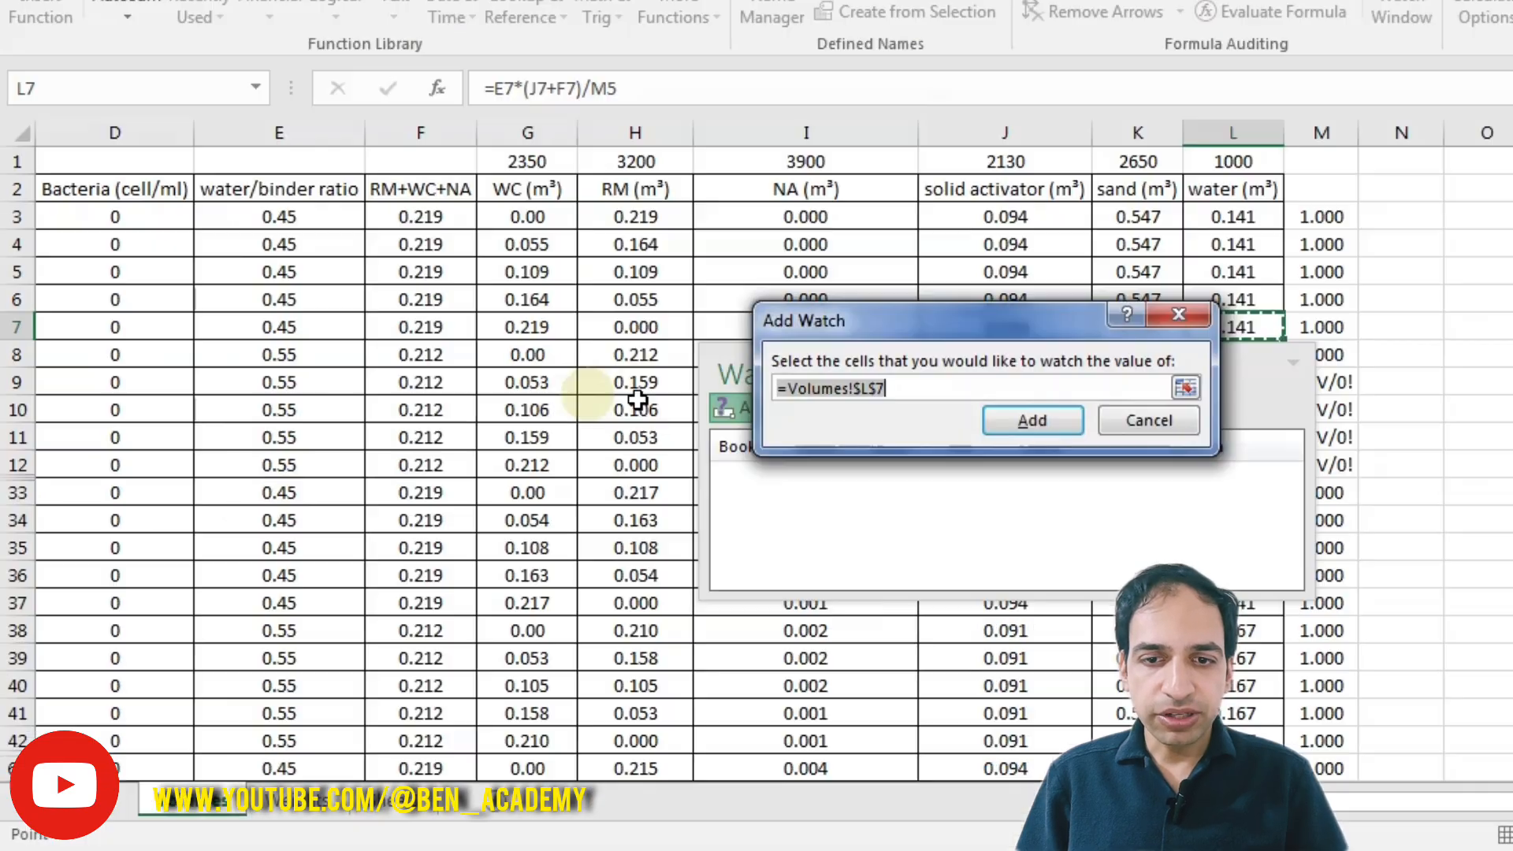
{"action": "left_click", "coordinate": [263, 300]}
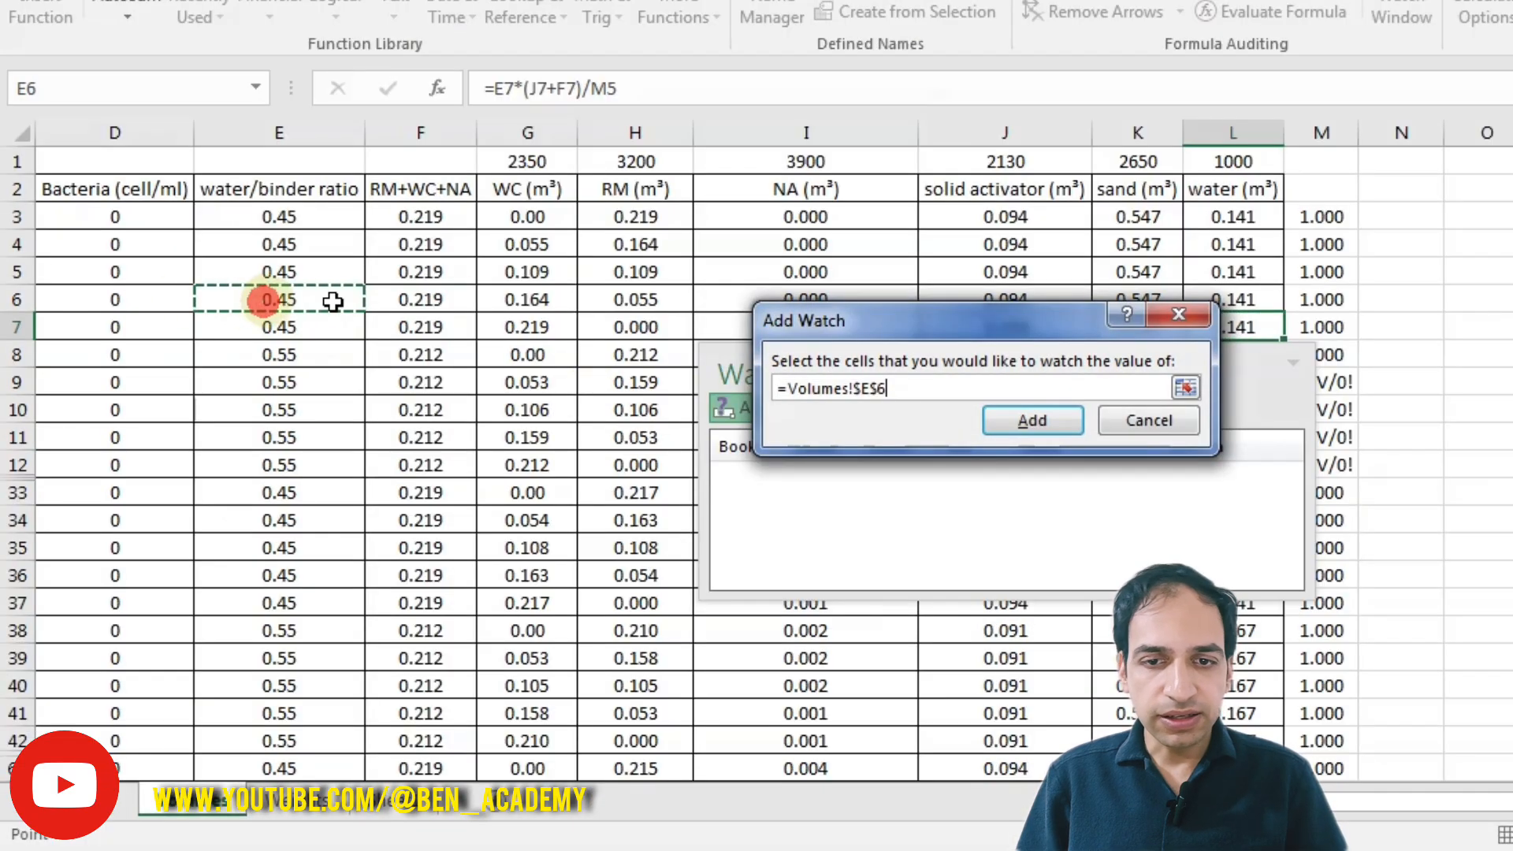
{"action": "left_click", "coordinate": [995, 432]}
Step: Add a watch on water cell L71
{"action": "left_click", "coordinate": [787, 426]}
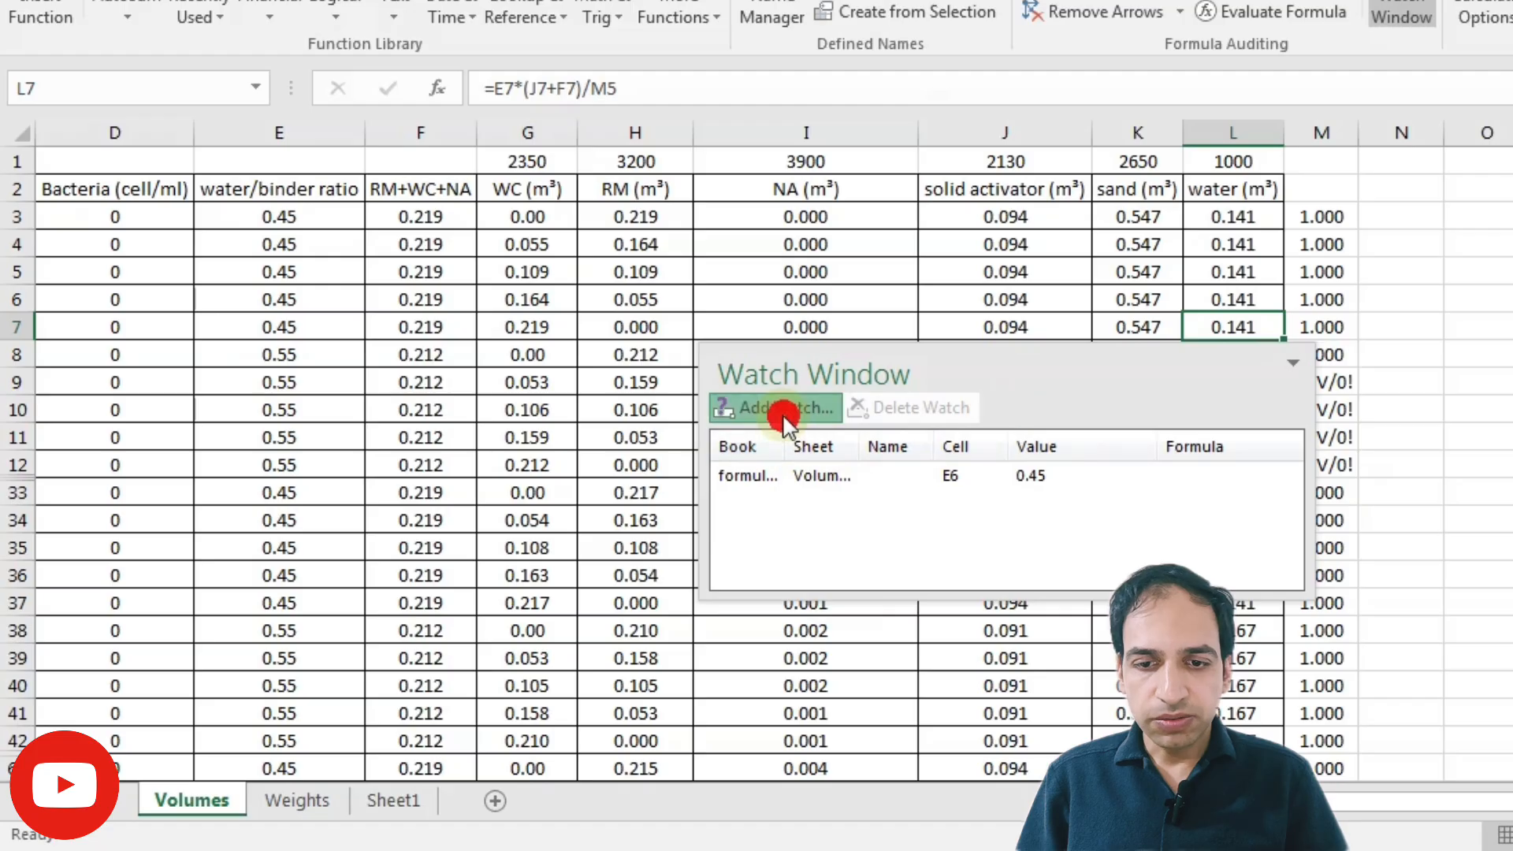
{"action": "scroll", "coordinate": [1230, 631], "scroll_direction": "down", "scroll_amount": 3}
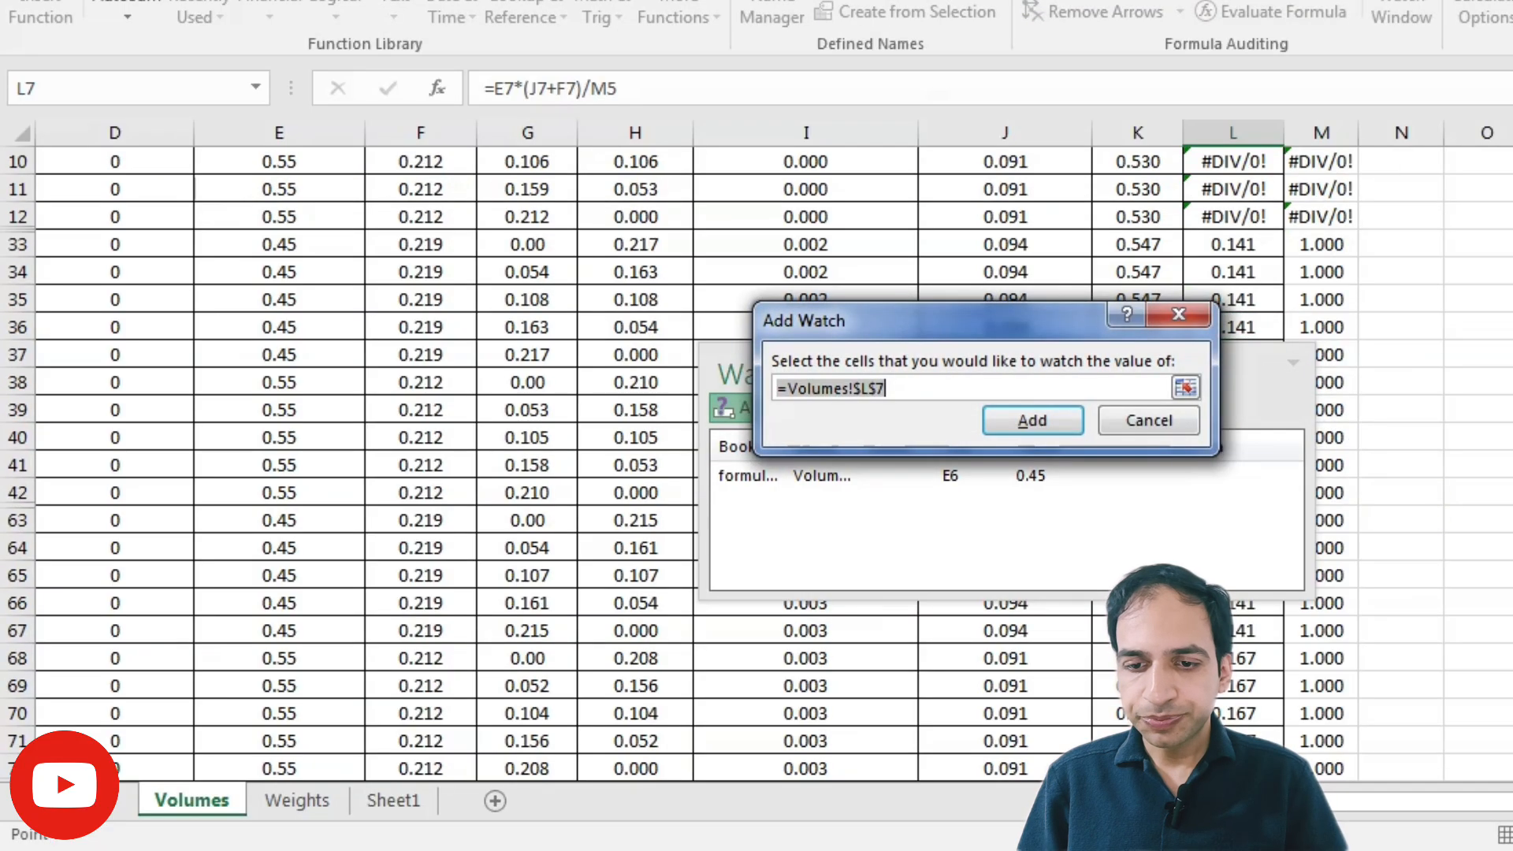
{"action": "left_click", "coordinate": [1233, 741]}
{"action": "left_click", "coordinate": [1016, 426]}
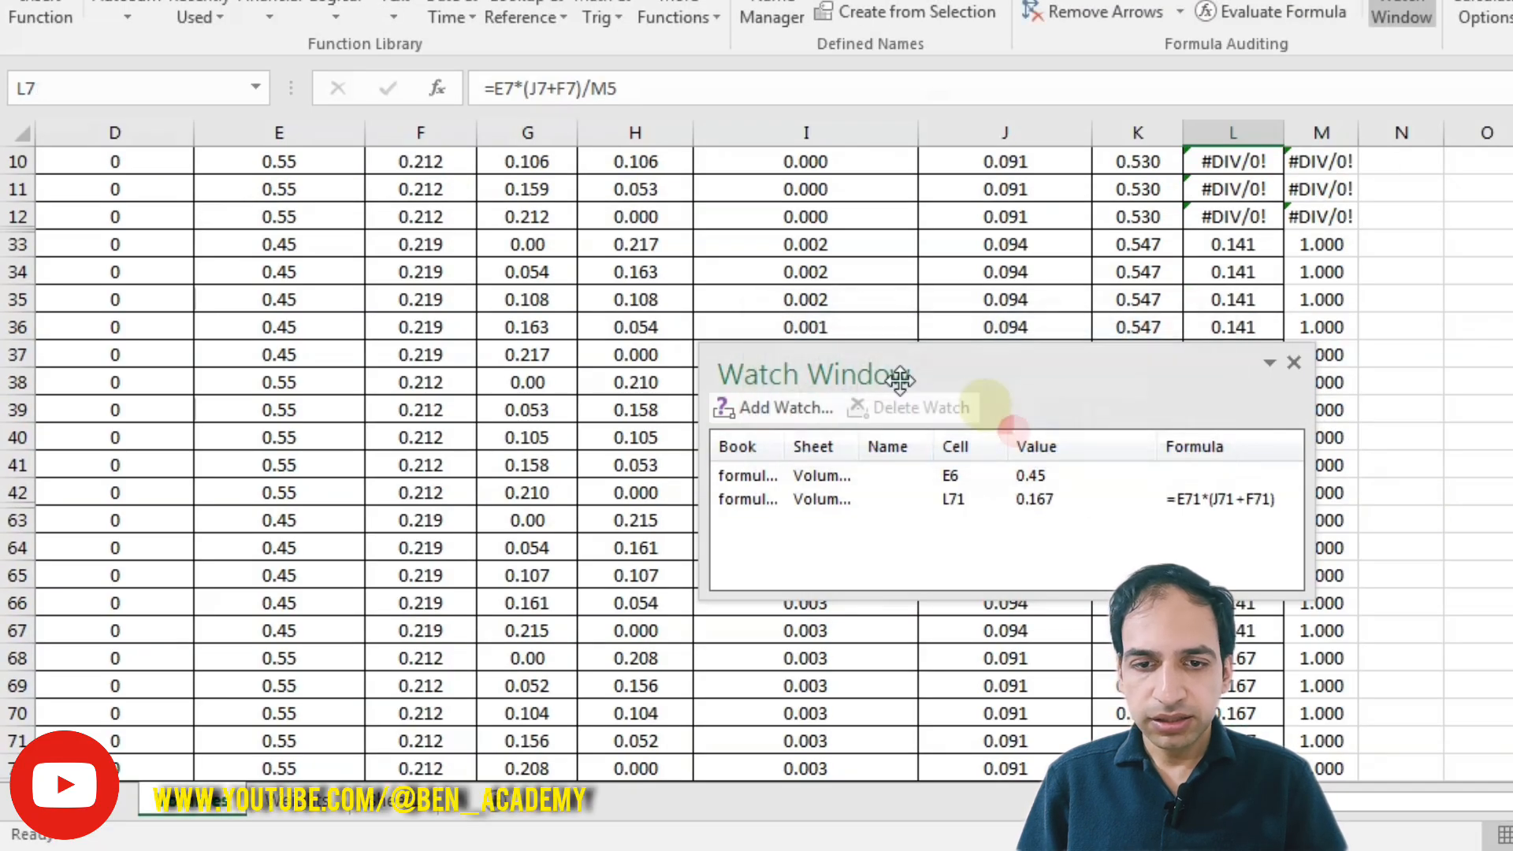
Step: Add a watch on cell M11 and close the Watch Window
{"action": "left_click", "coordinate": [737, 403]}
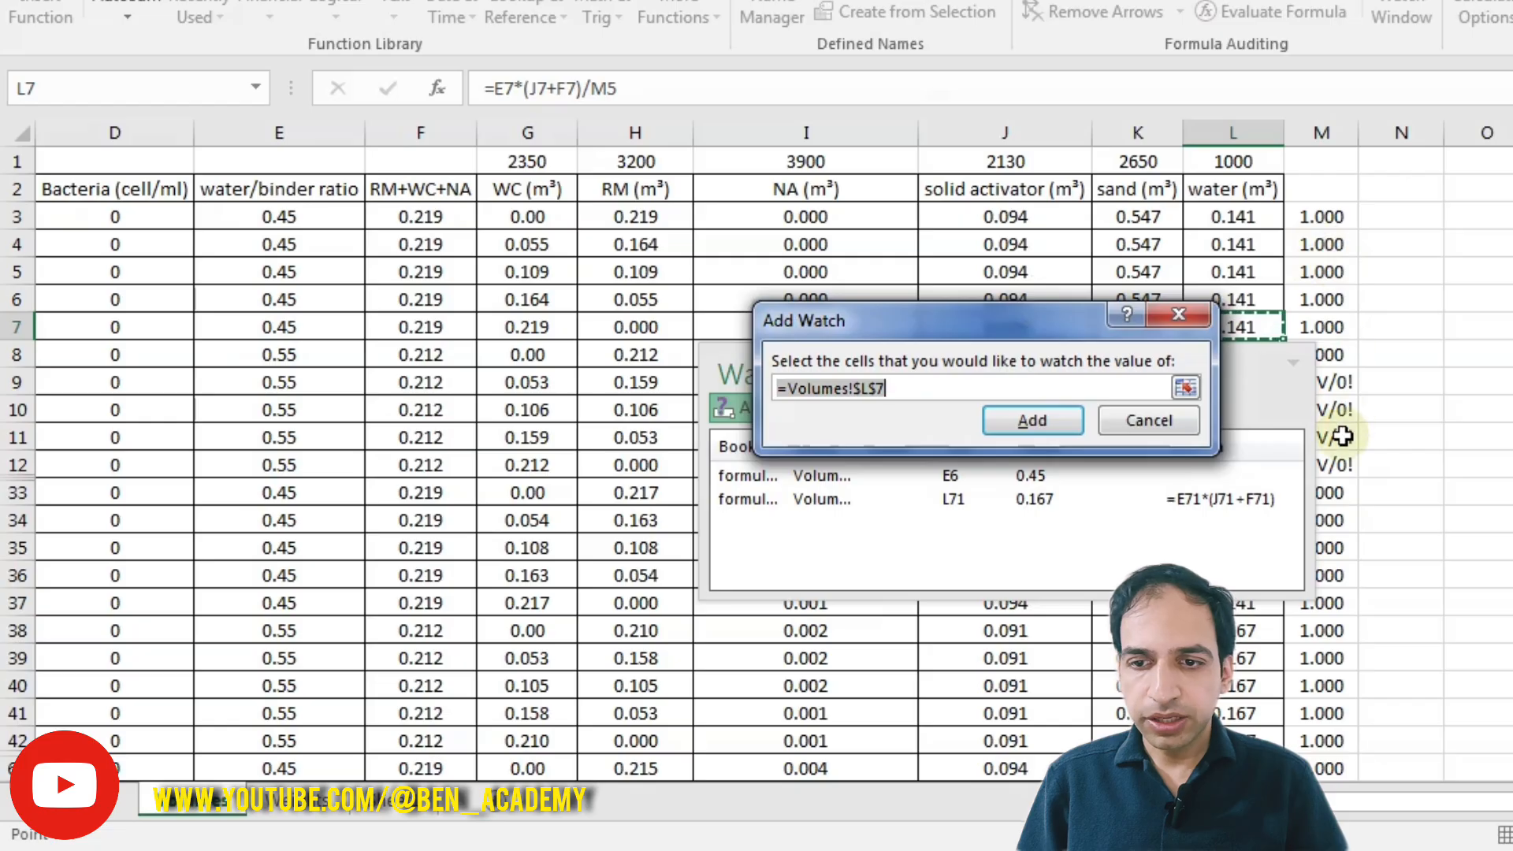
{"action": "left_click", "coordinate": [1342, 435]}
{"action": "left_click", "coordinate": [1018, 427]}
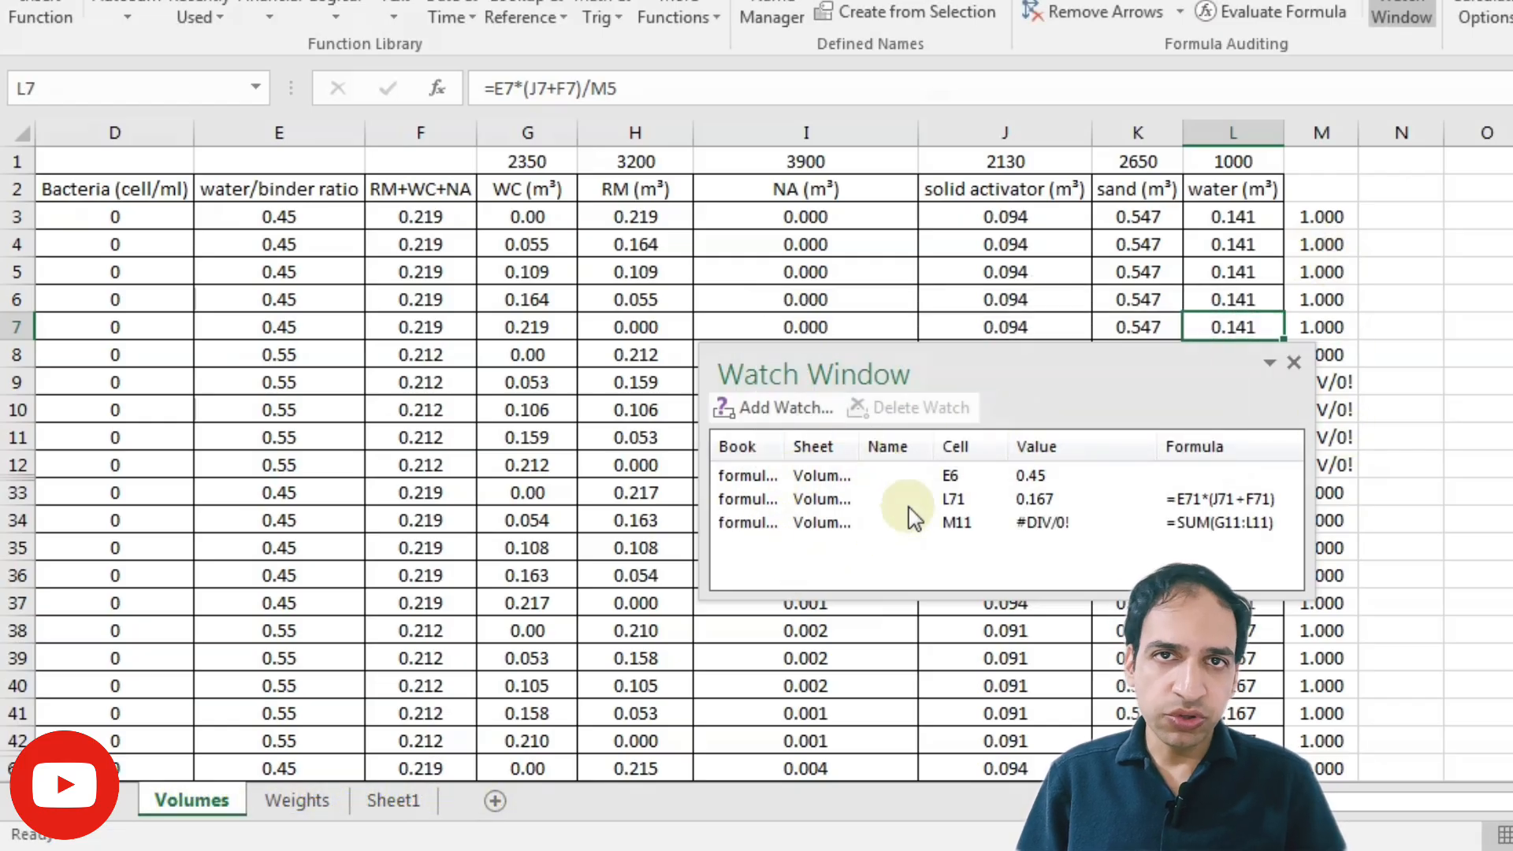
{"action": "left_click", "coordinate": [1294, 368]}
Step: Reopen the Watch Window to review the watched cells, then close it
{"action": "left_click", "coordinate": [1233, 272]}
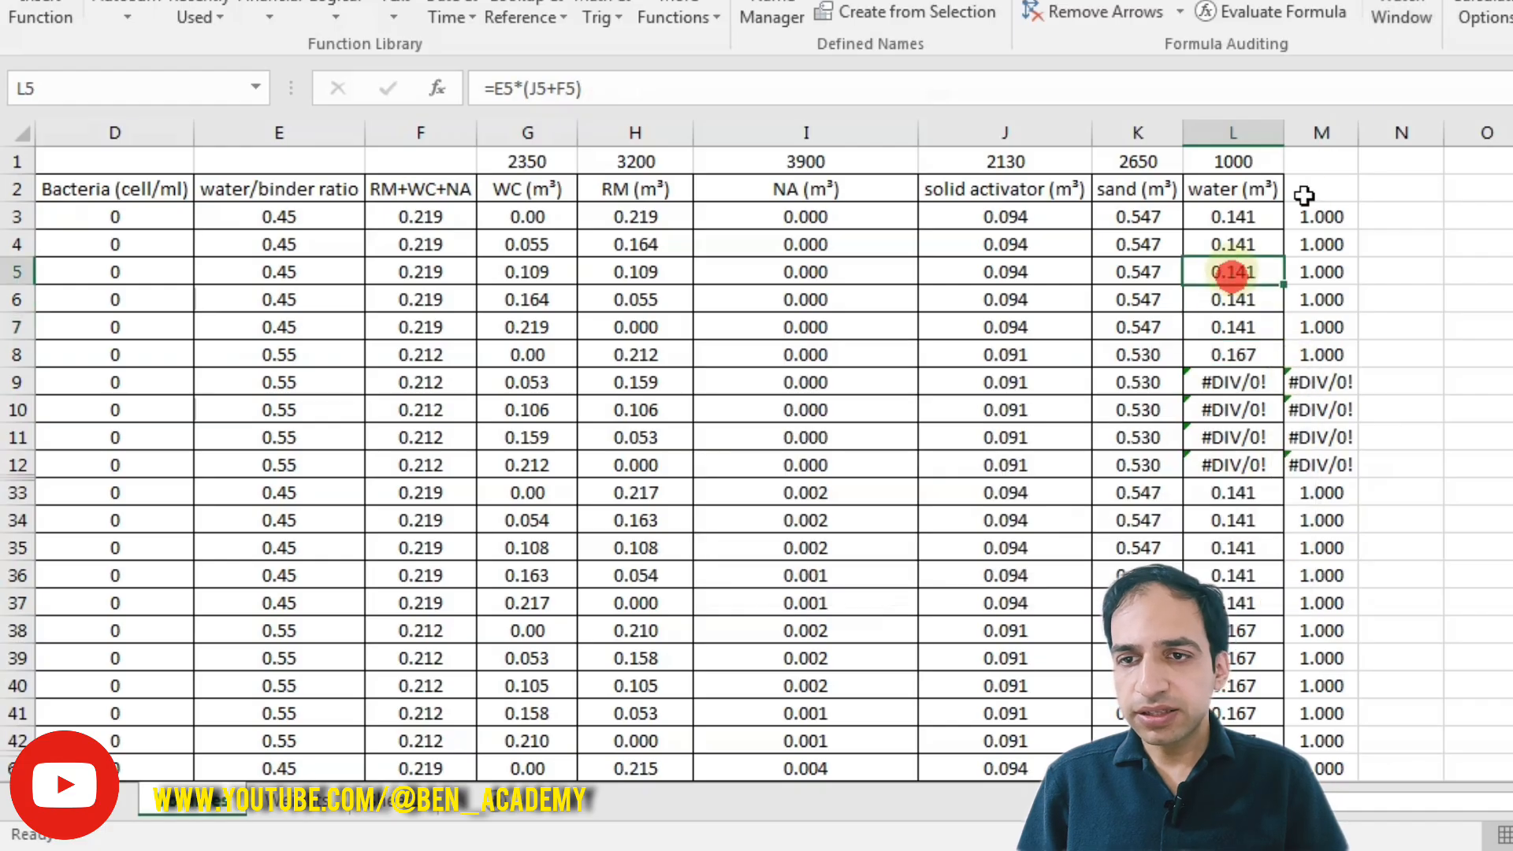
{"action": "left_click", "coordinate": [1415, 31]}
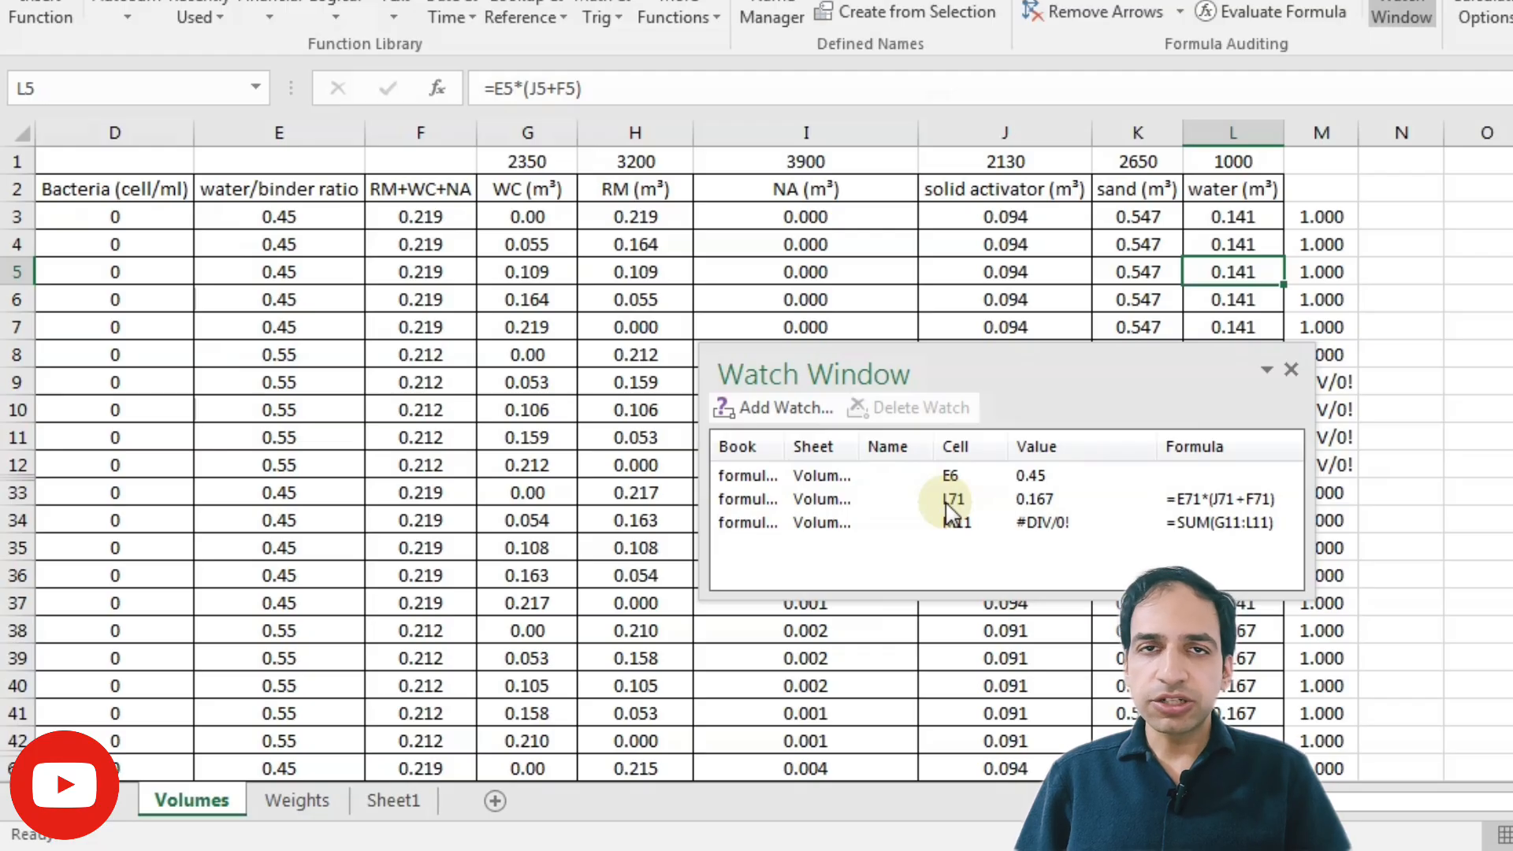
{"action": "left_click", "coordinate": [1292, 371]}
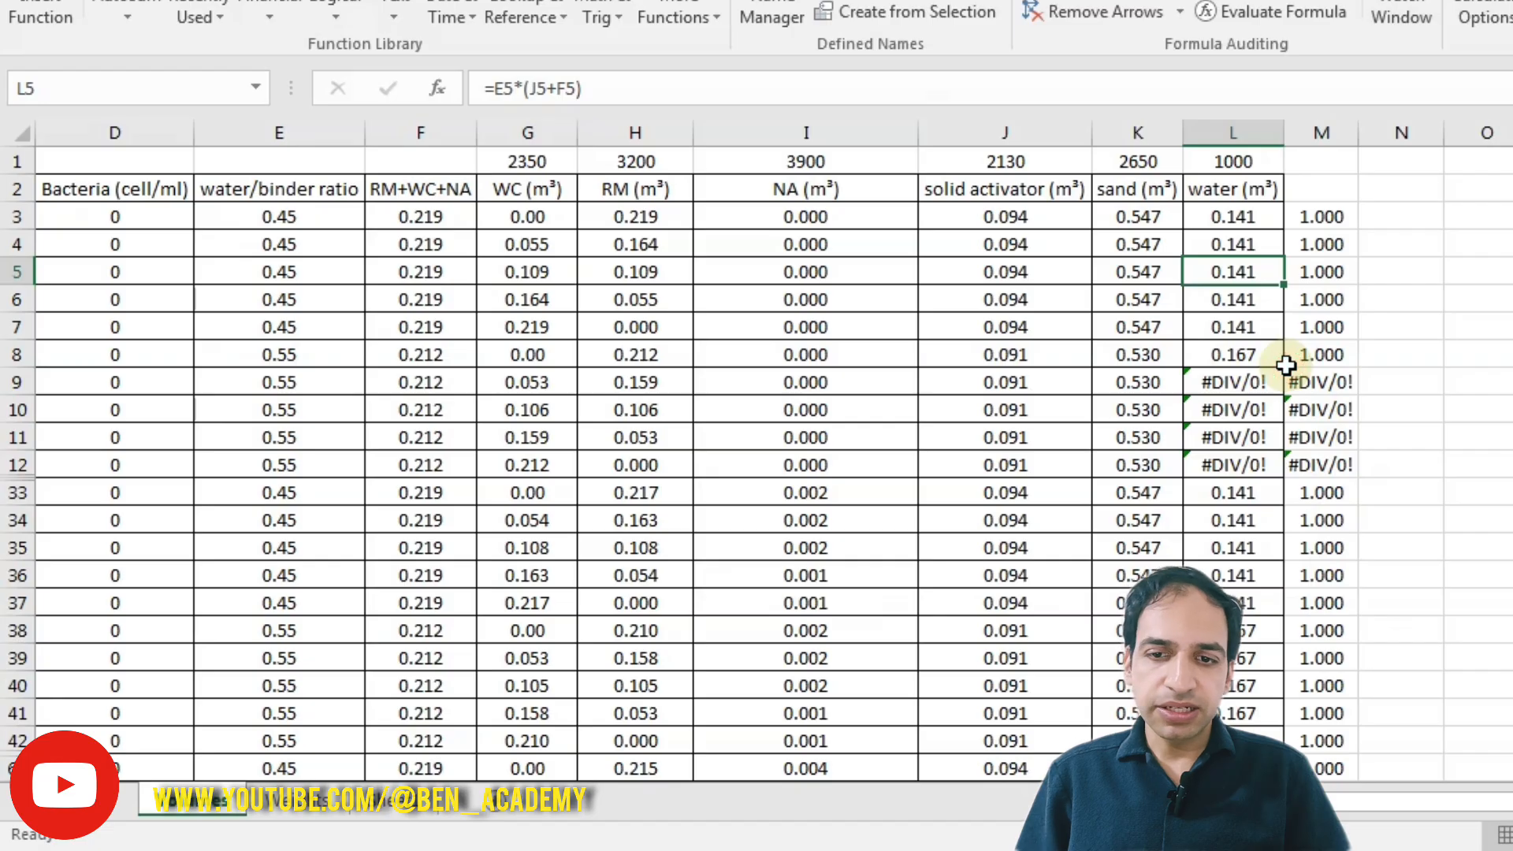